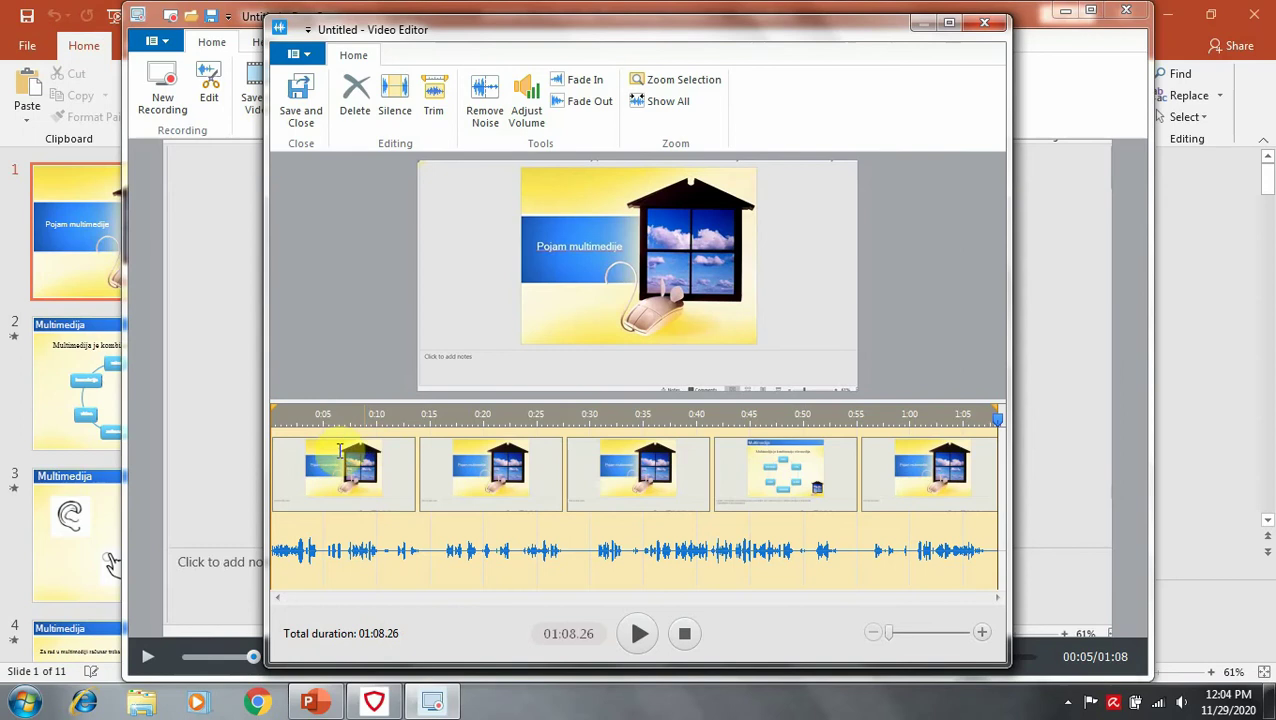
Raise the volume of the whole recording to 120% in Adjust Volume, previewing the sound before applying it
click(526, 102)
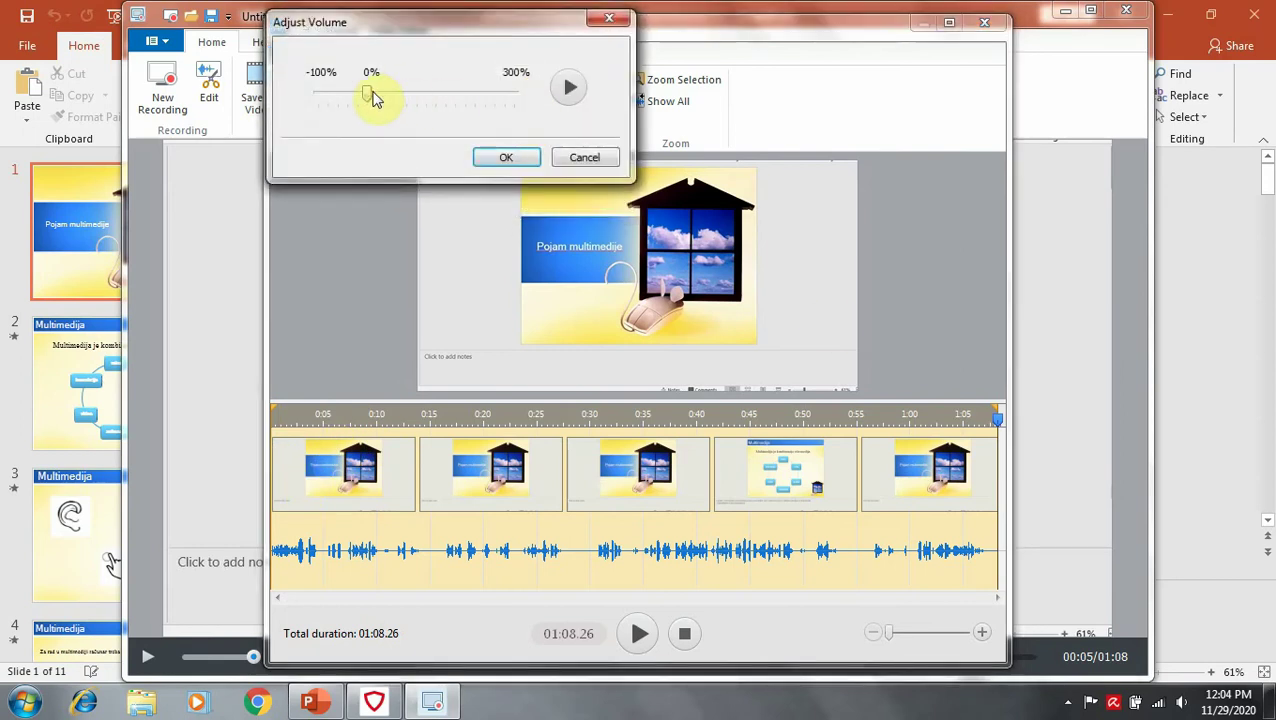
drag(370, 96, 427, 93)
click(557, 90)
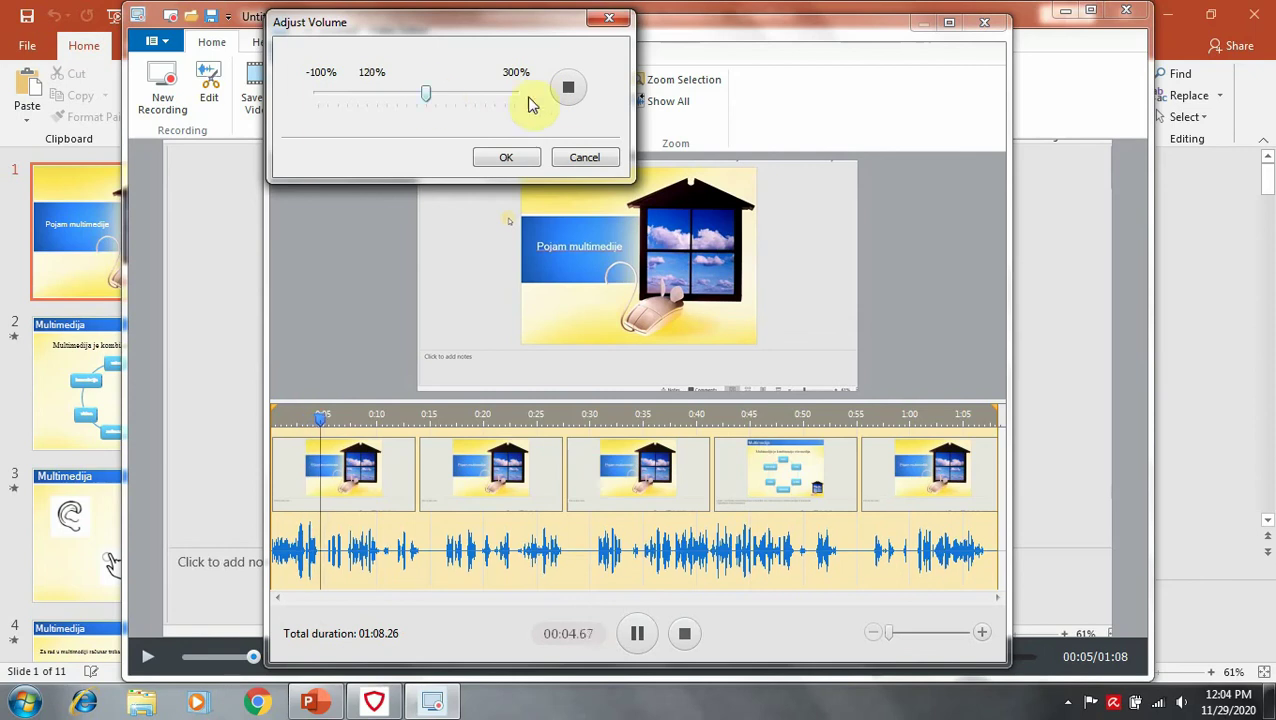
click(566, 94)
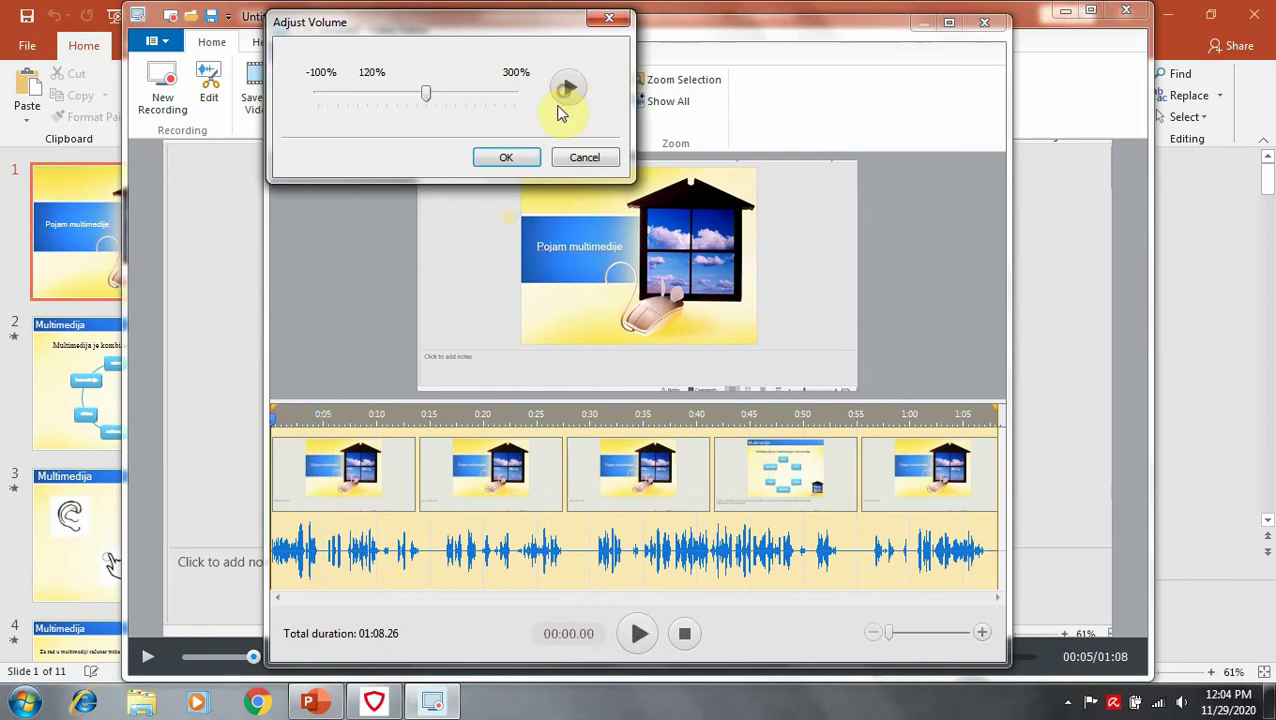
click(506, 157)
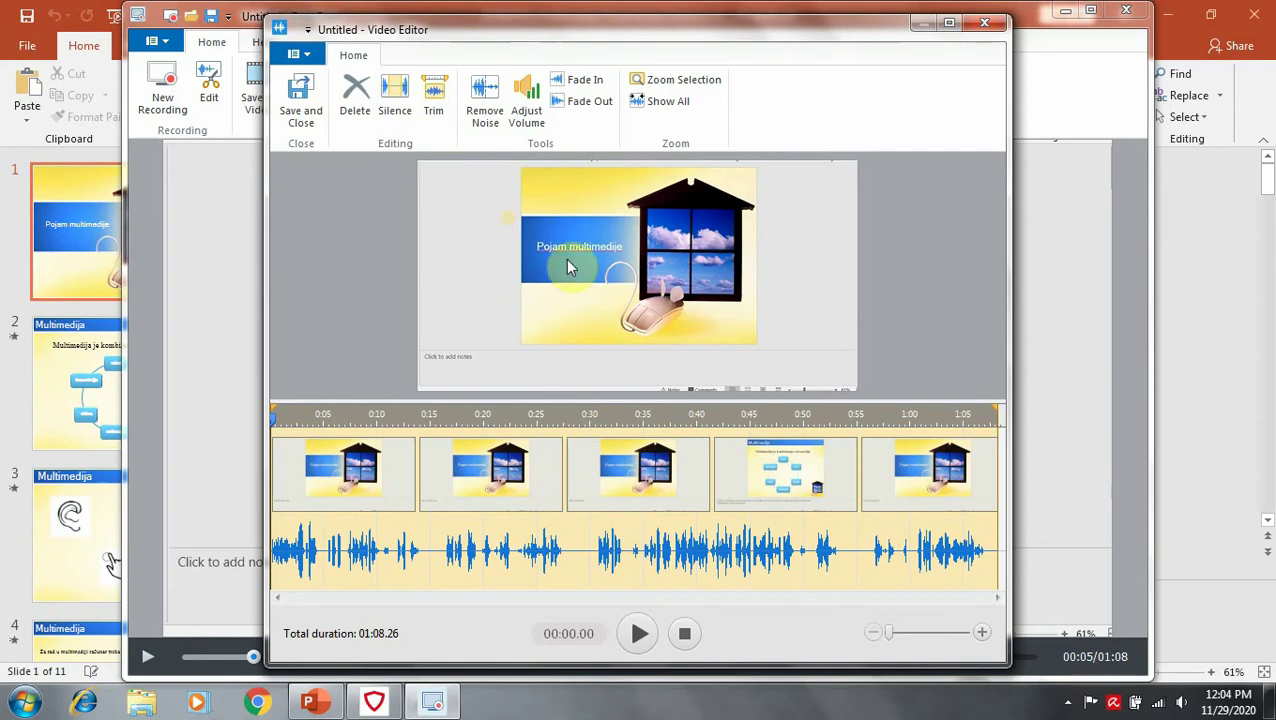
Apply a fade-in and a fade-out to the audio of the whole recording
click(594, 87)
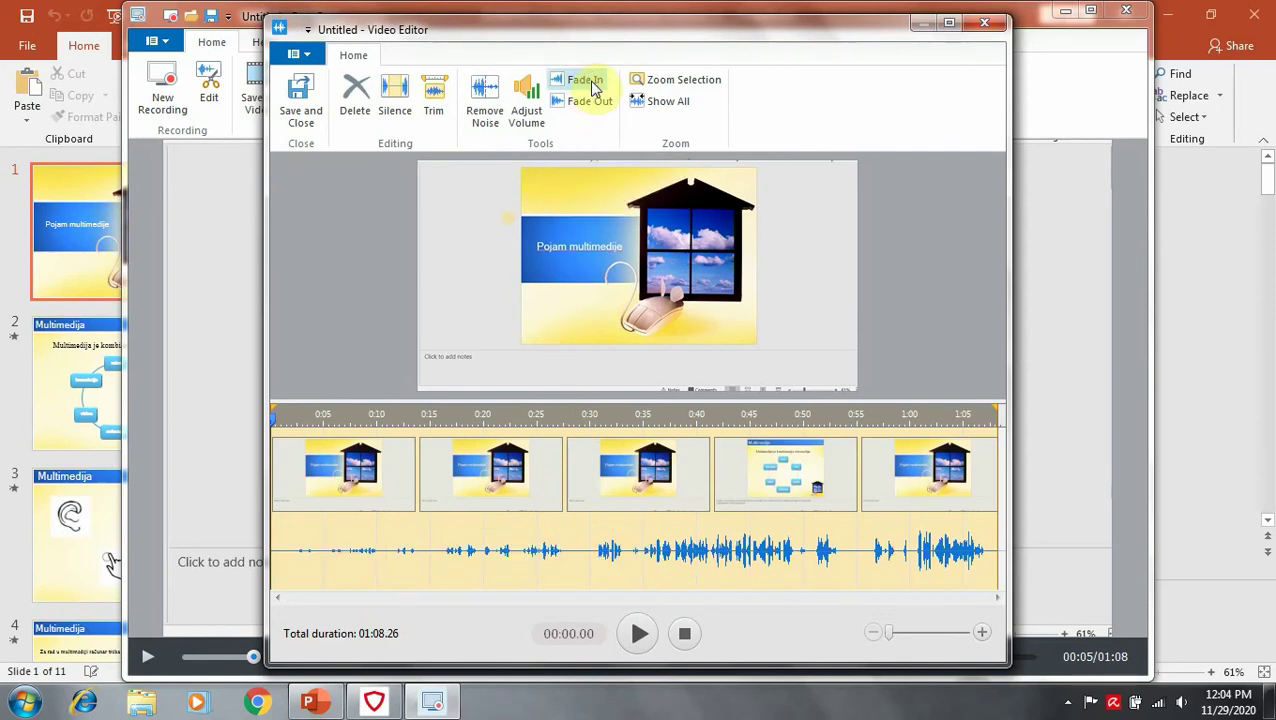
click(591, 87)
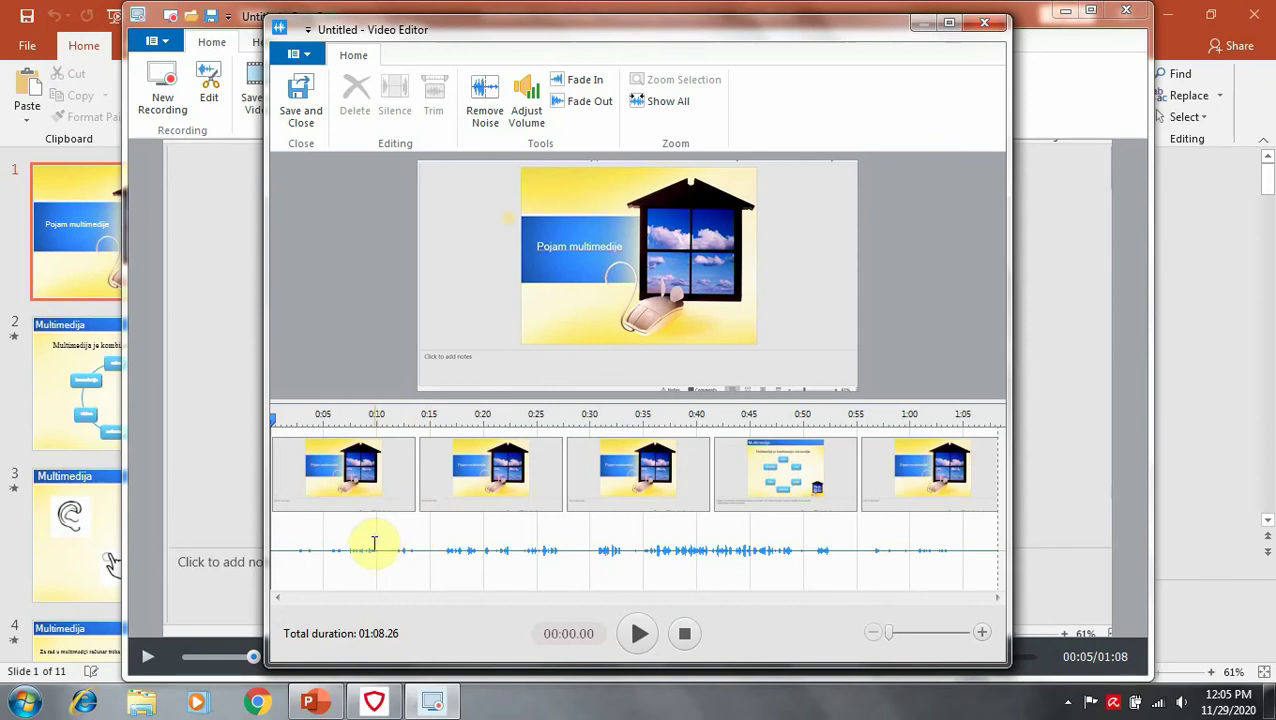
Silence the audio from about 0:10 to 0:22 and play part of that section to check it
drag(374, 543, 505, 556)
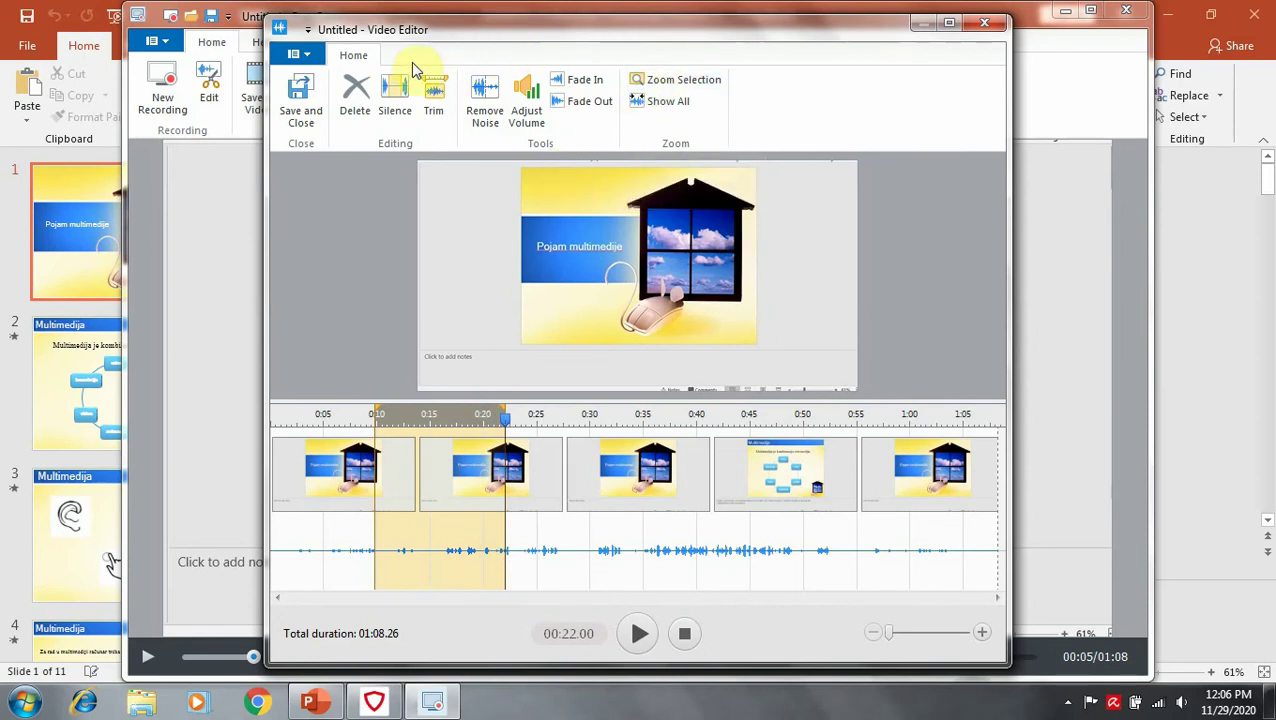
click(403, 94)
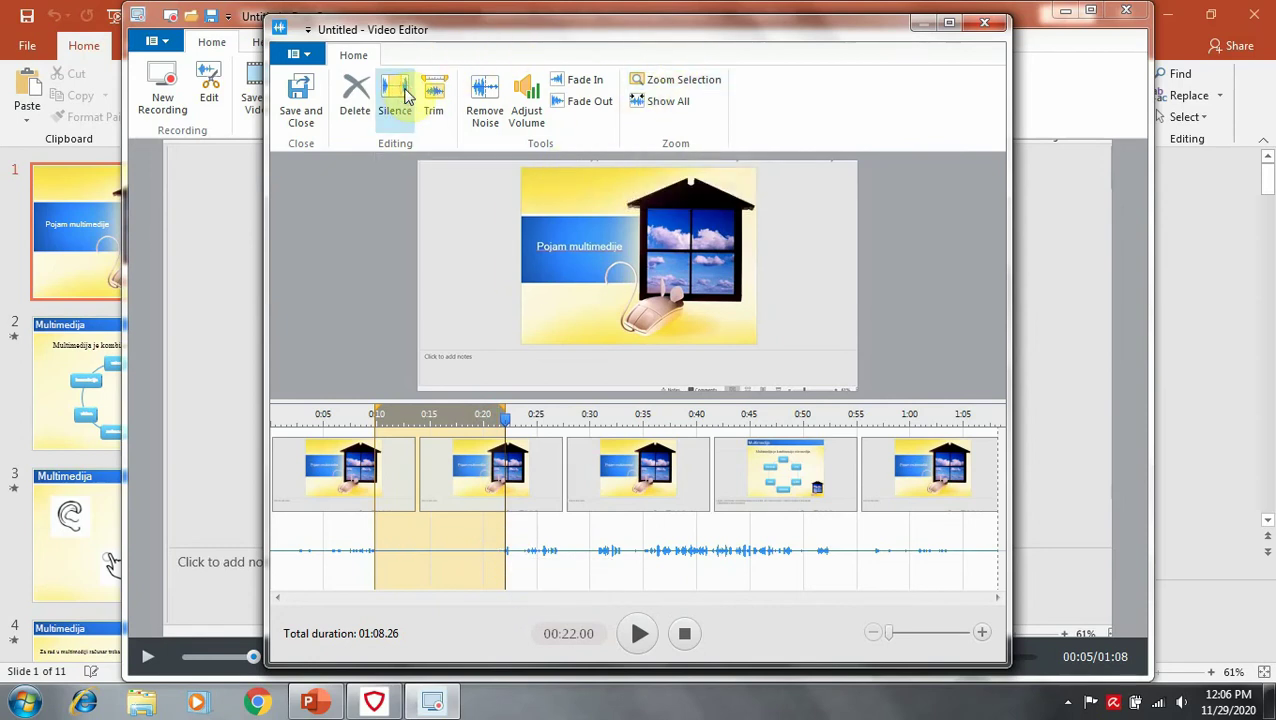
click(403, 528)
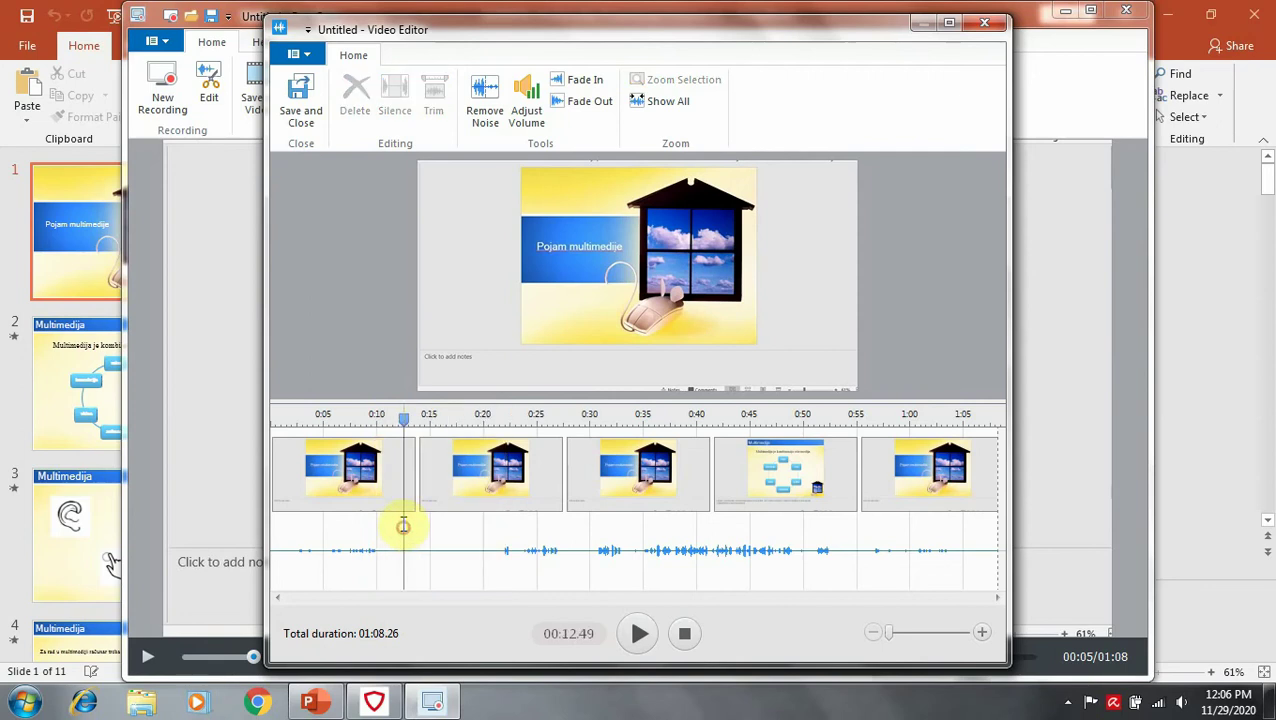
drag(403, 418, 381, 420)
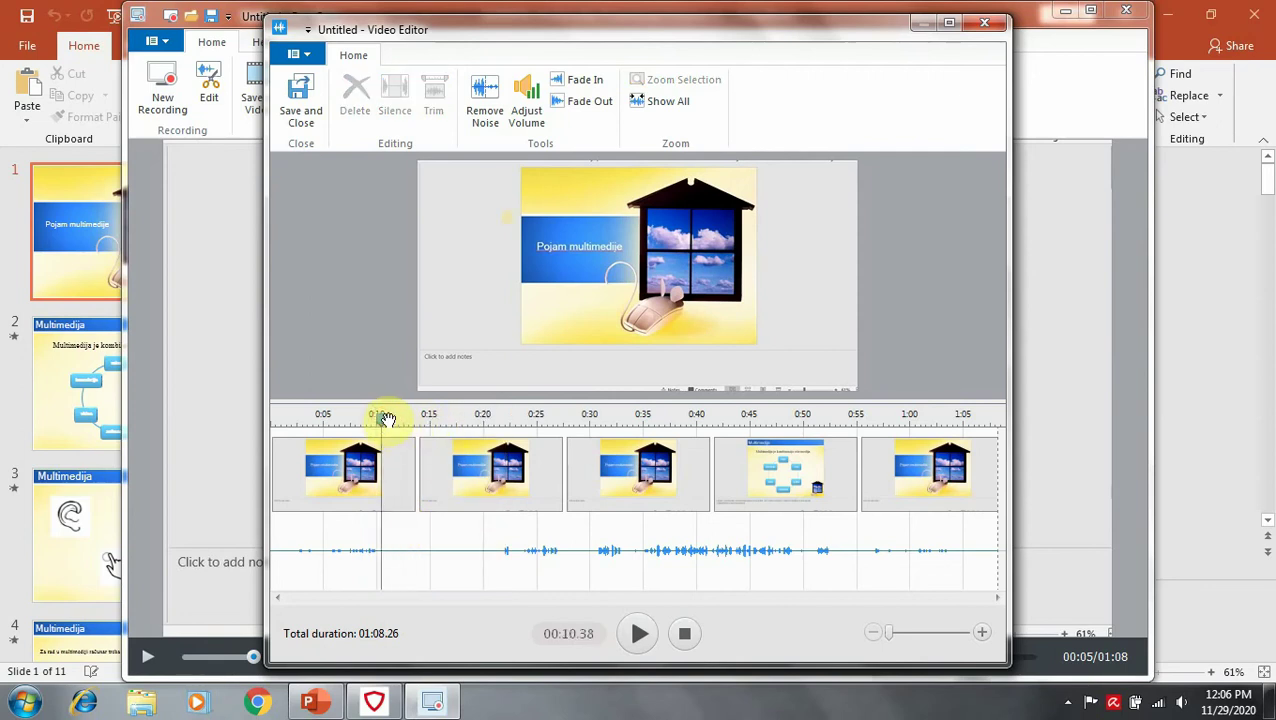
key(space)
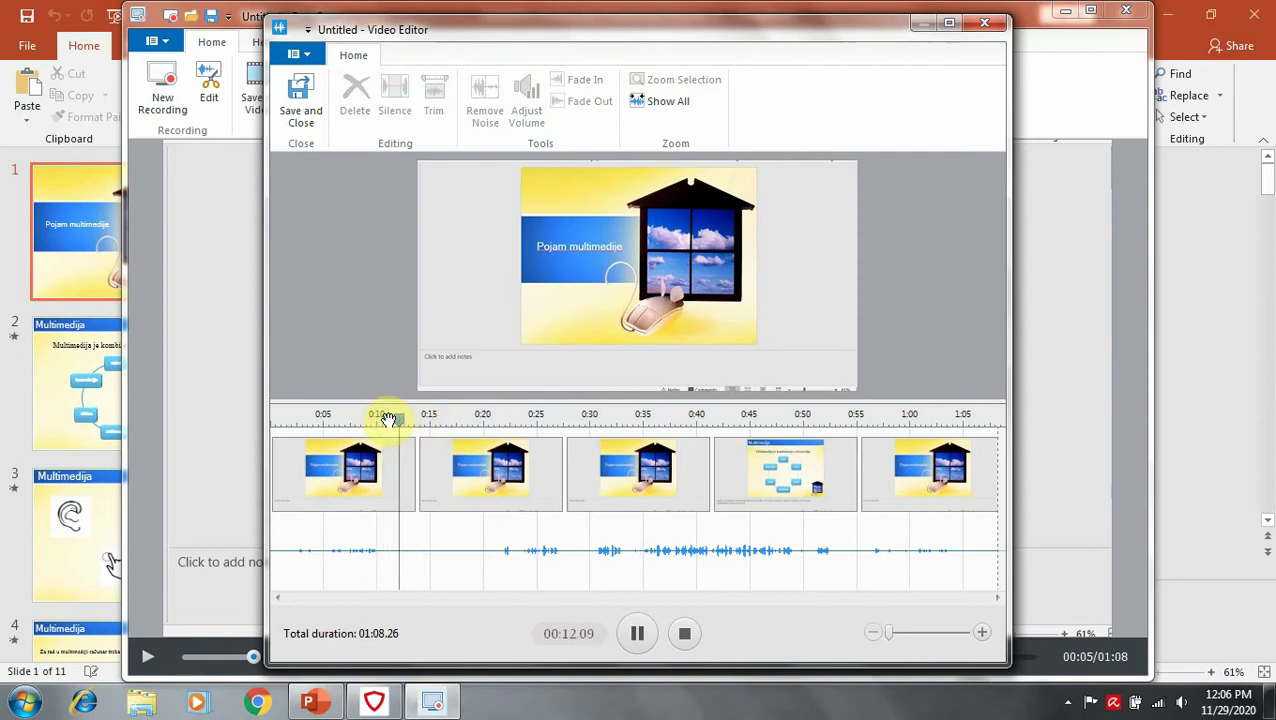
key(space)
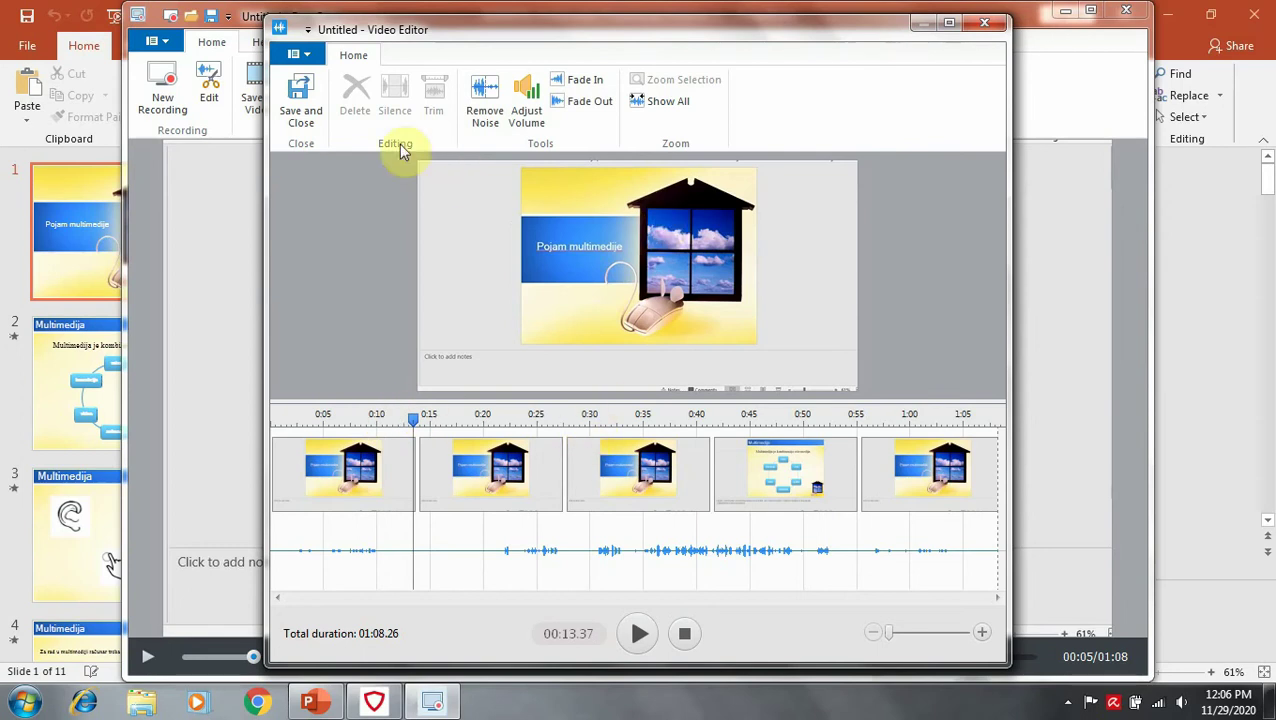
Save the edits, close the video editor, and export the recording to the Desktop as a WMV video named "prvi cas"
click(305, 128)
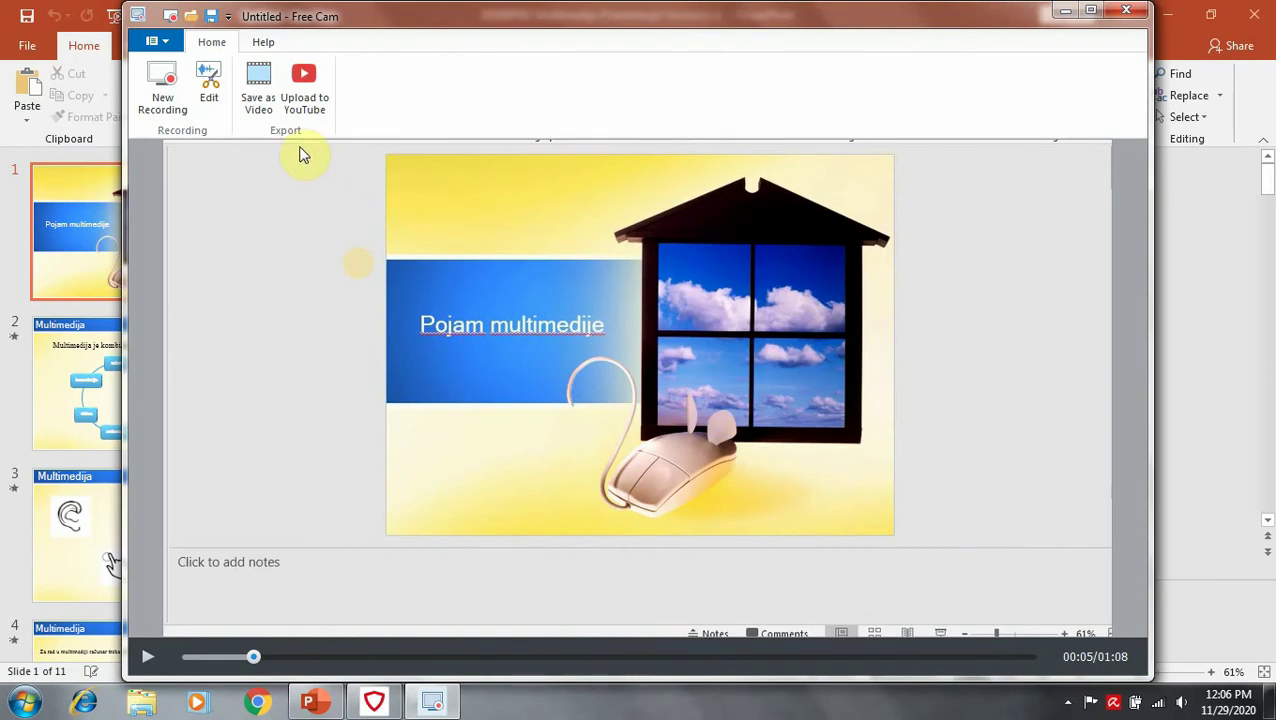
click(258, 108)
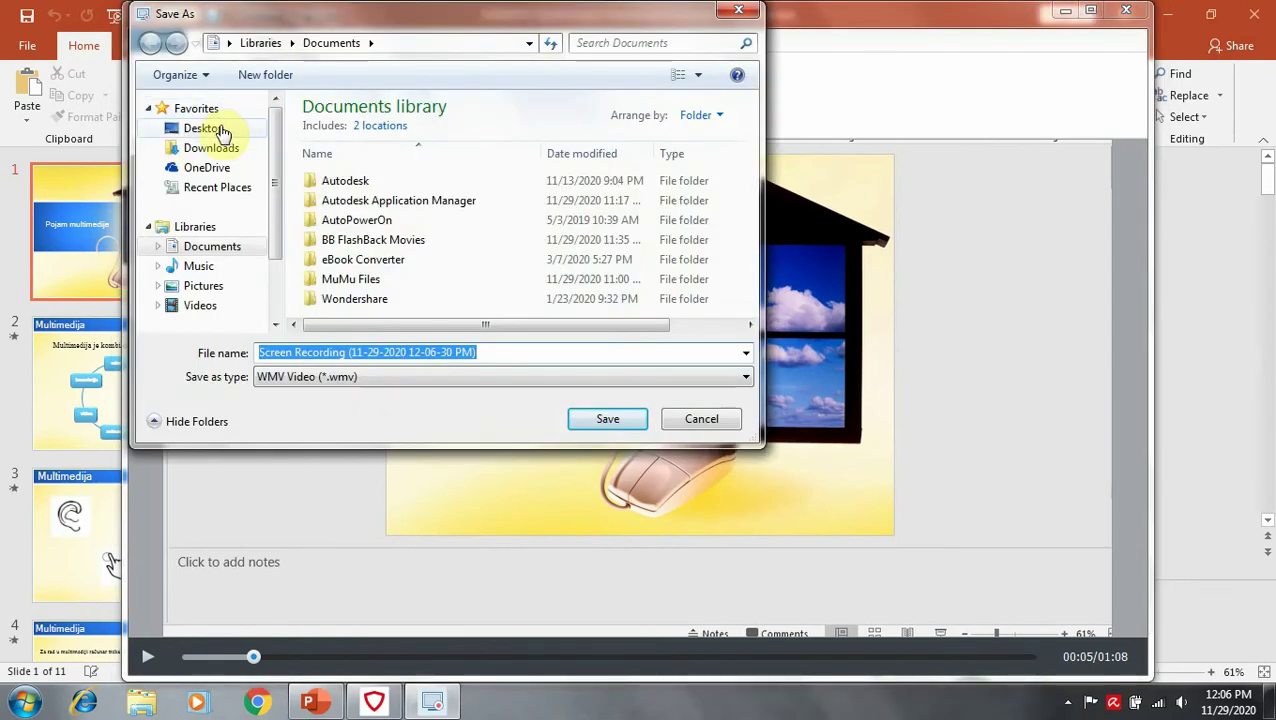
click(222, 133)
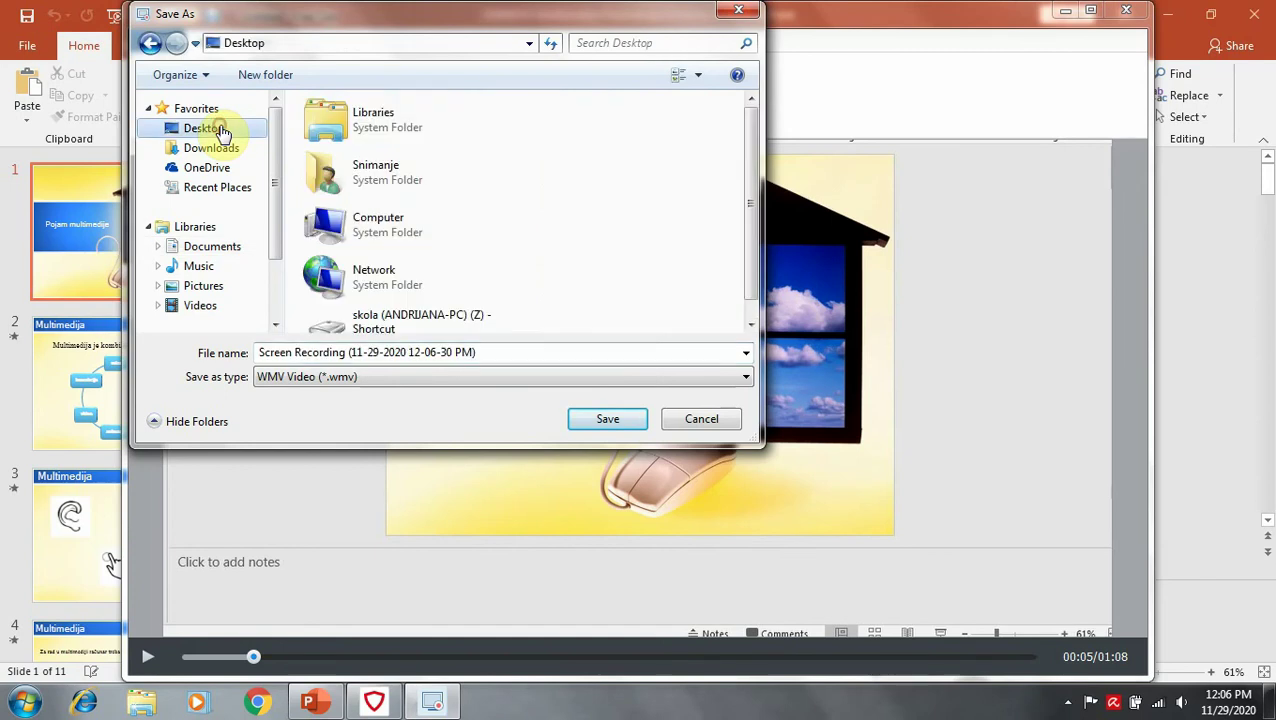
click(338, 356)
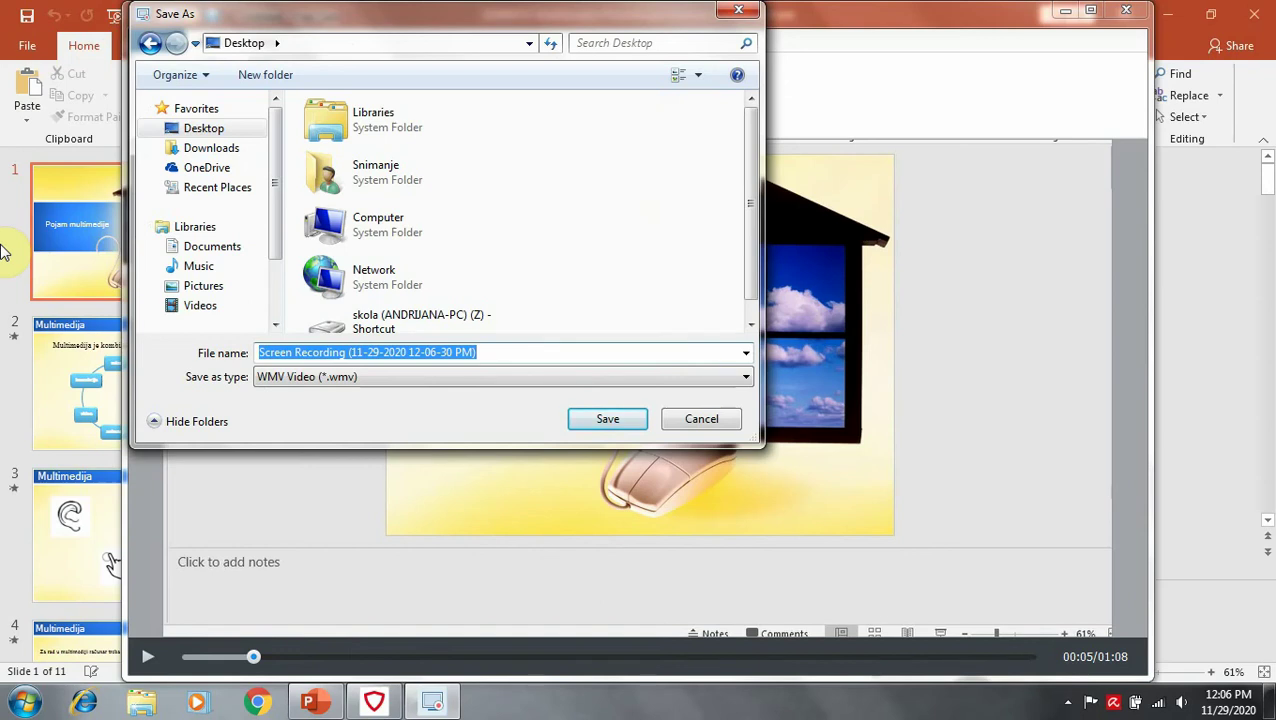
key(End)
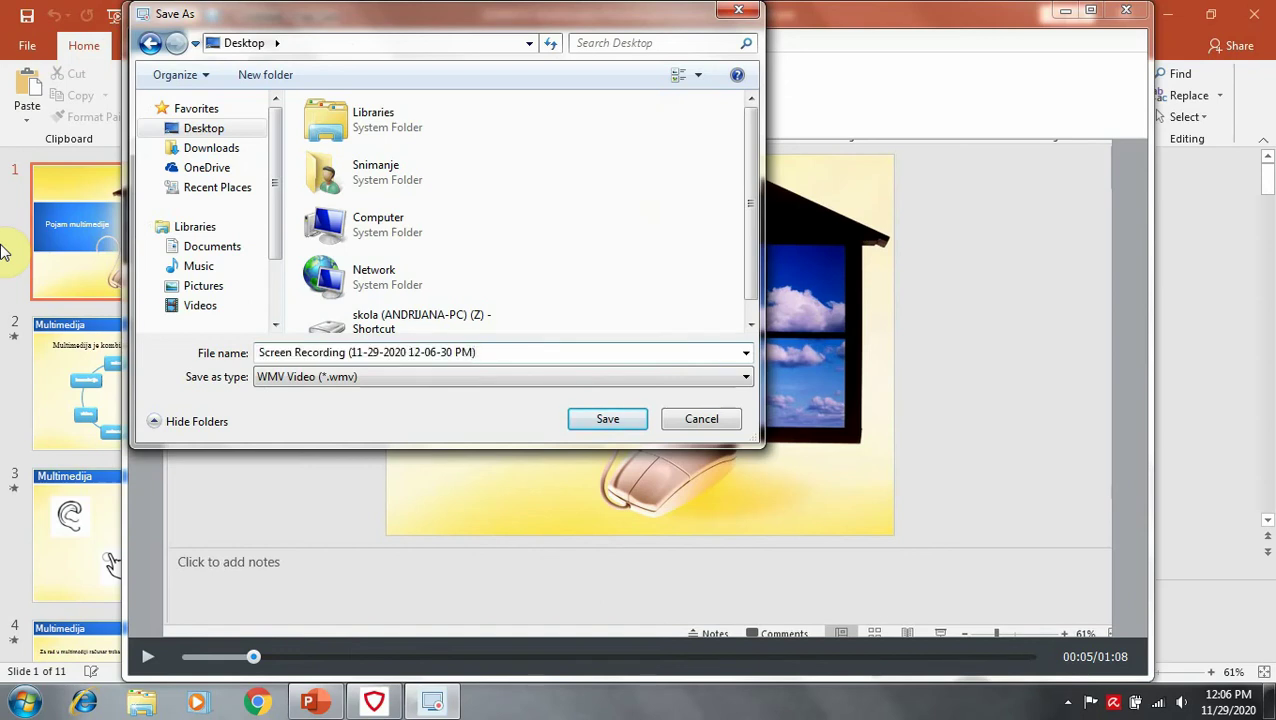
key(ctrl+a)
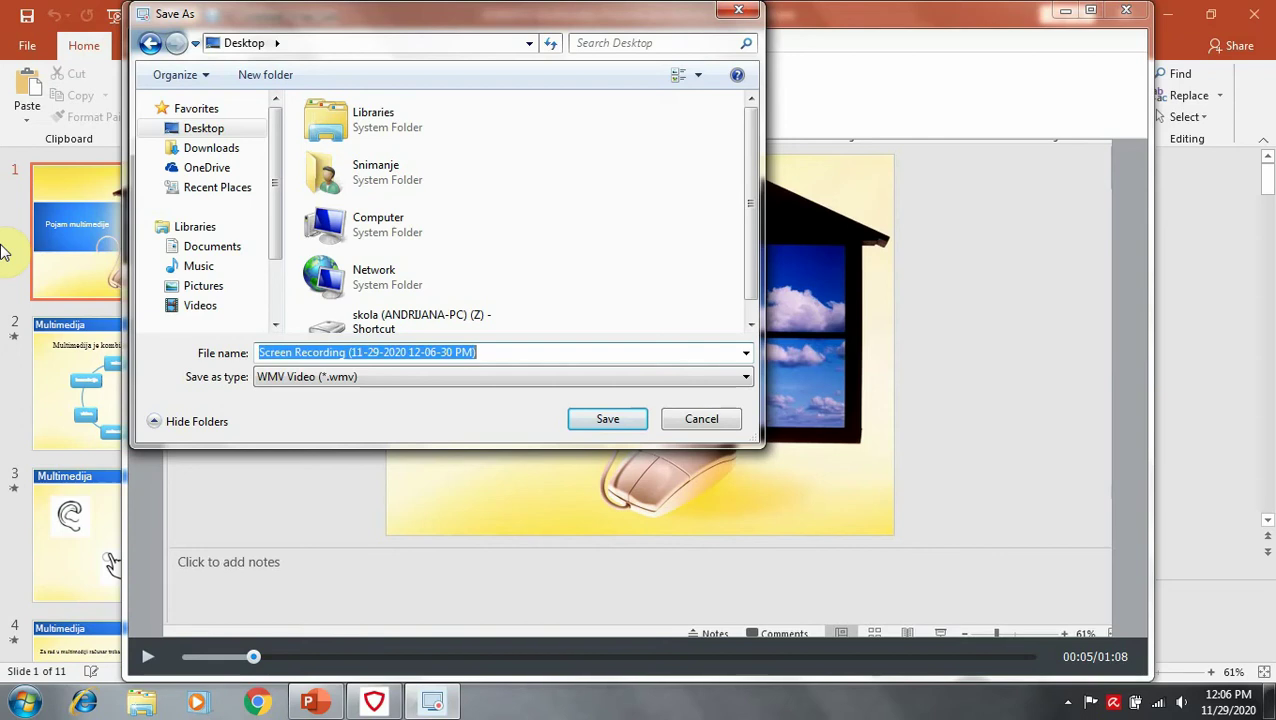
text(1)
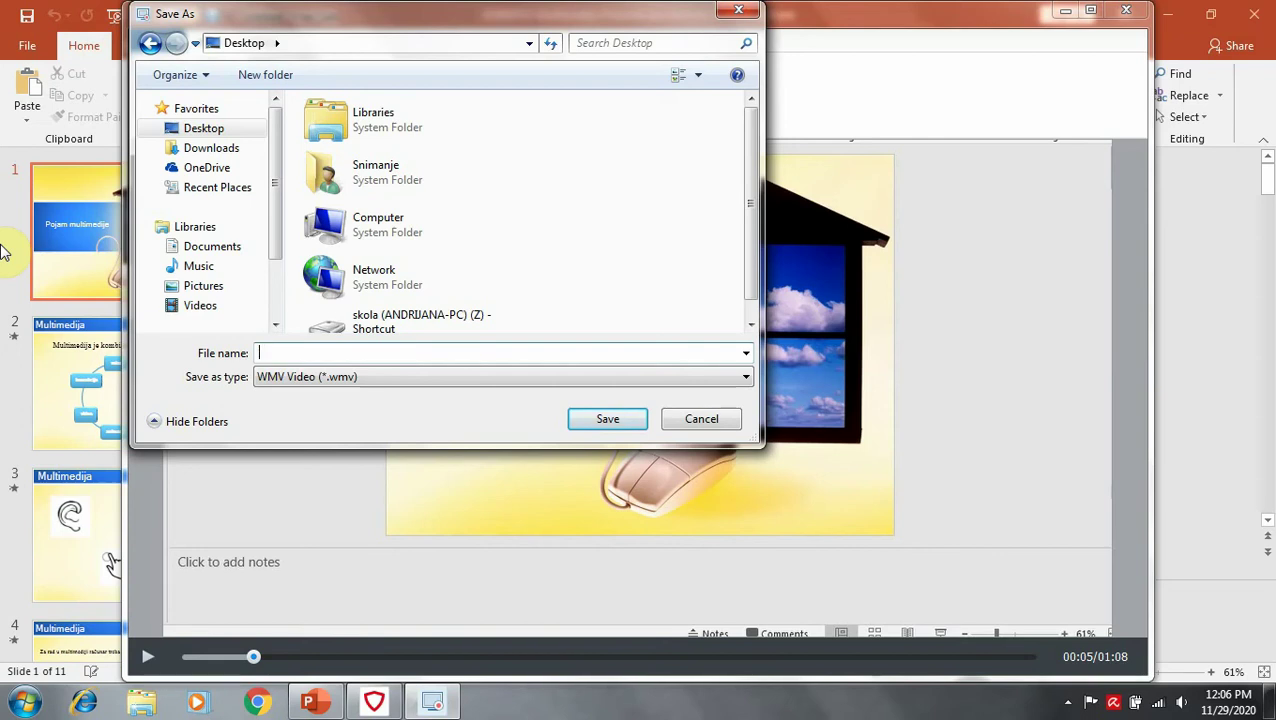
text(prc)
click(585, 422)
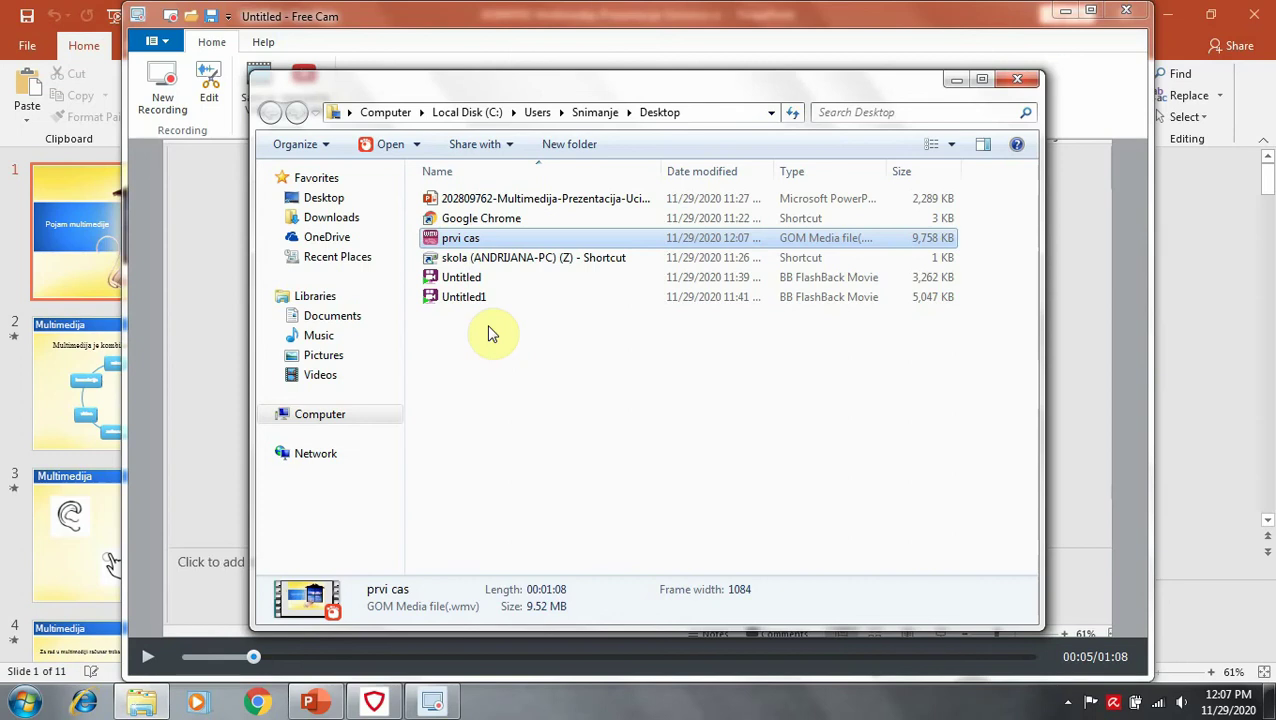
Minimize the open windows and play the prvi cas video from the desktop, declining the VLC update
click(955, 81)
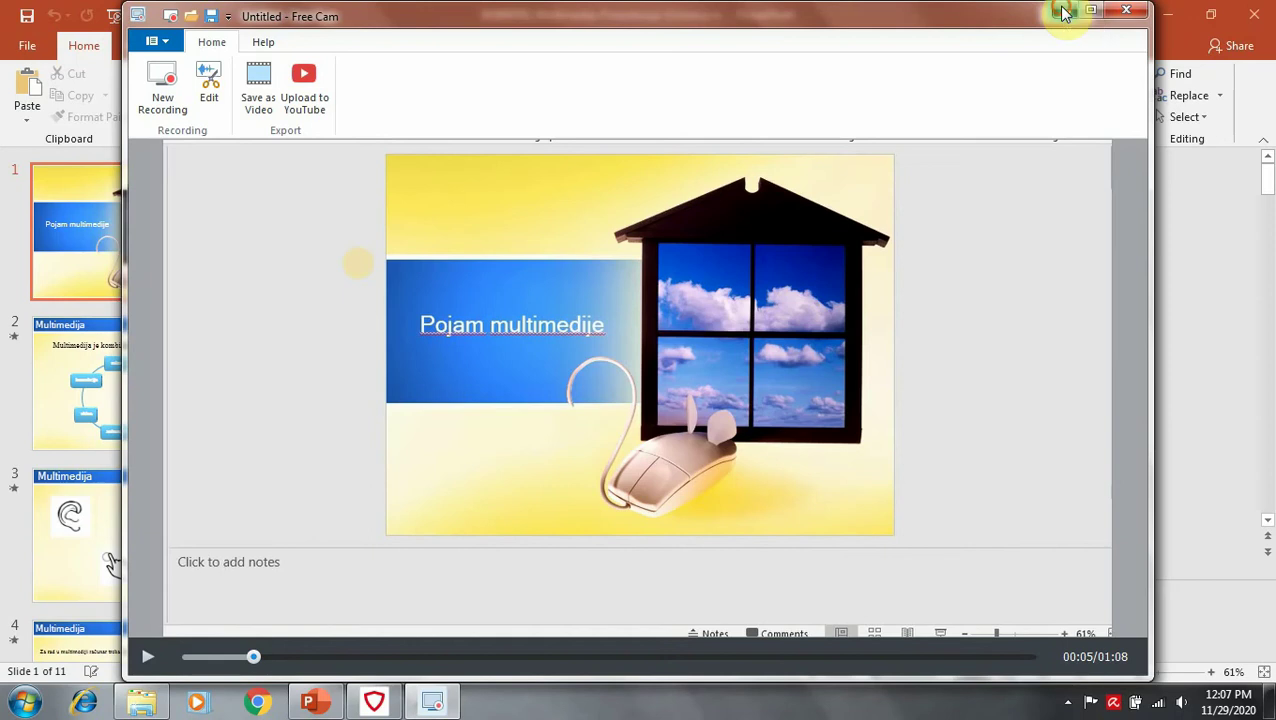
click(1064, 13)
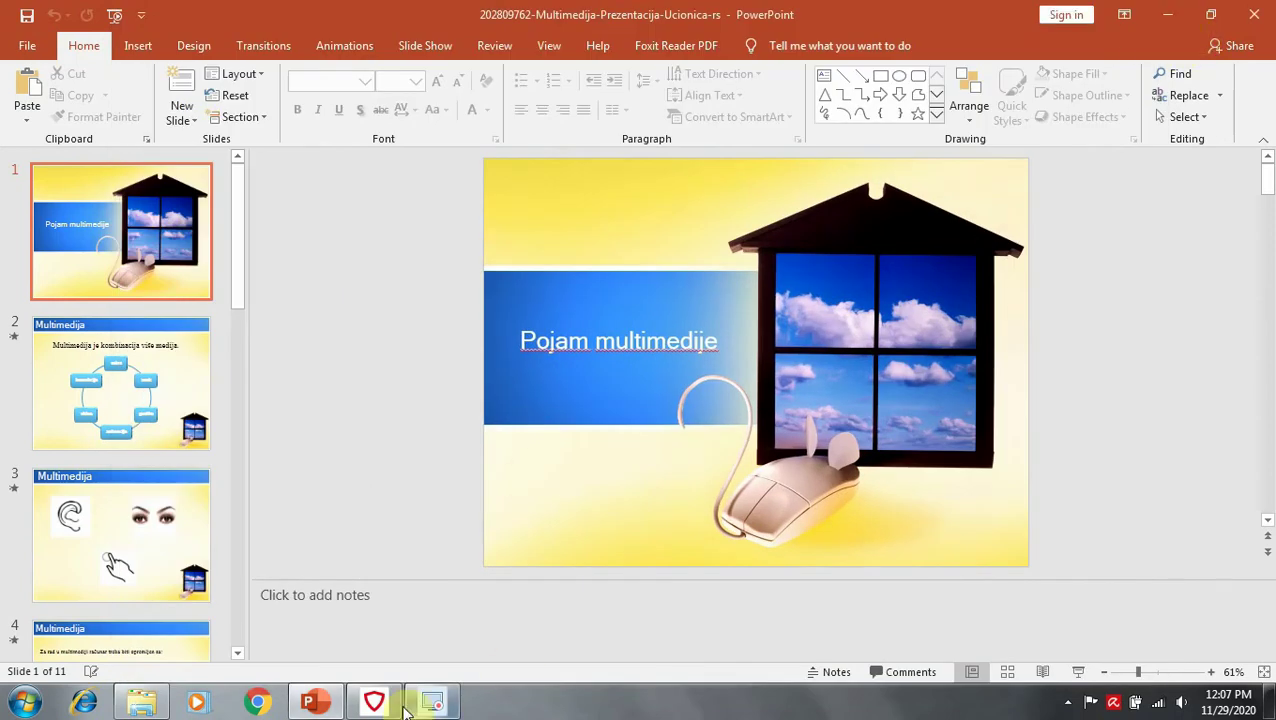
click(1167, 12)
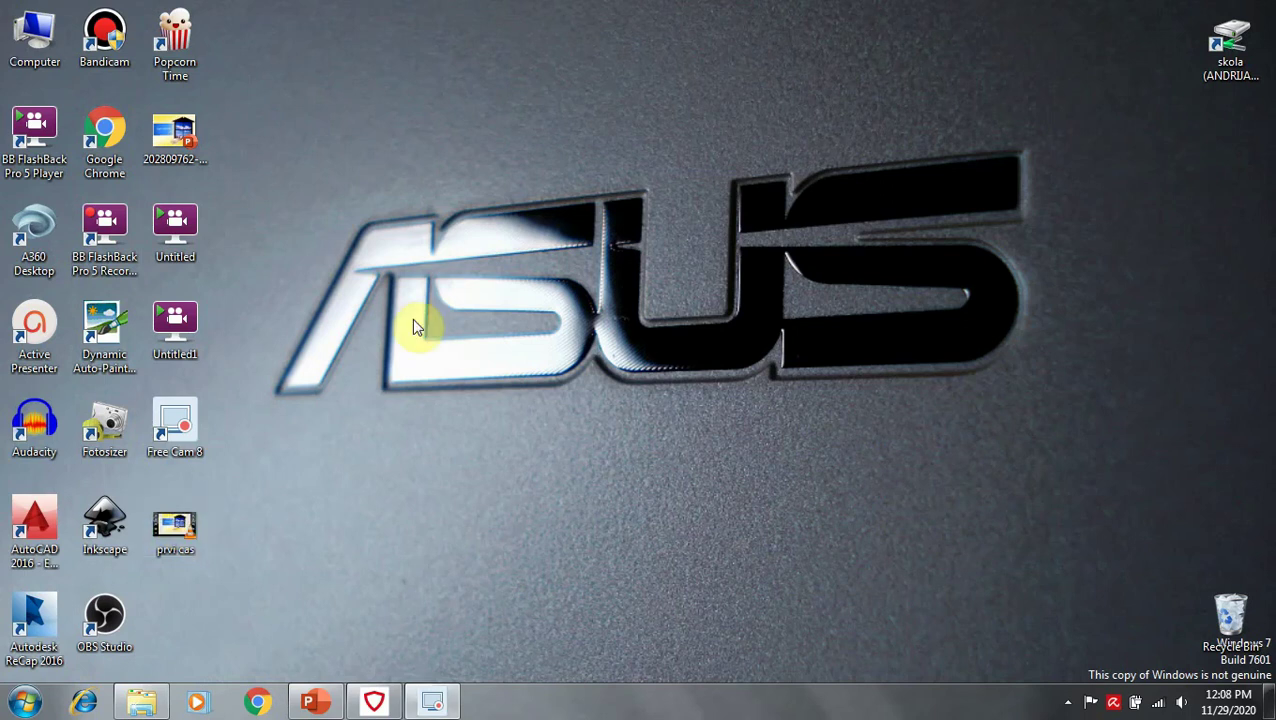
double_click(190, 516)
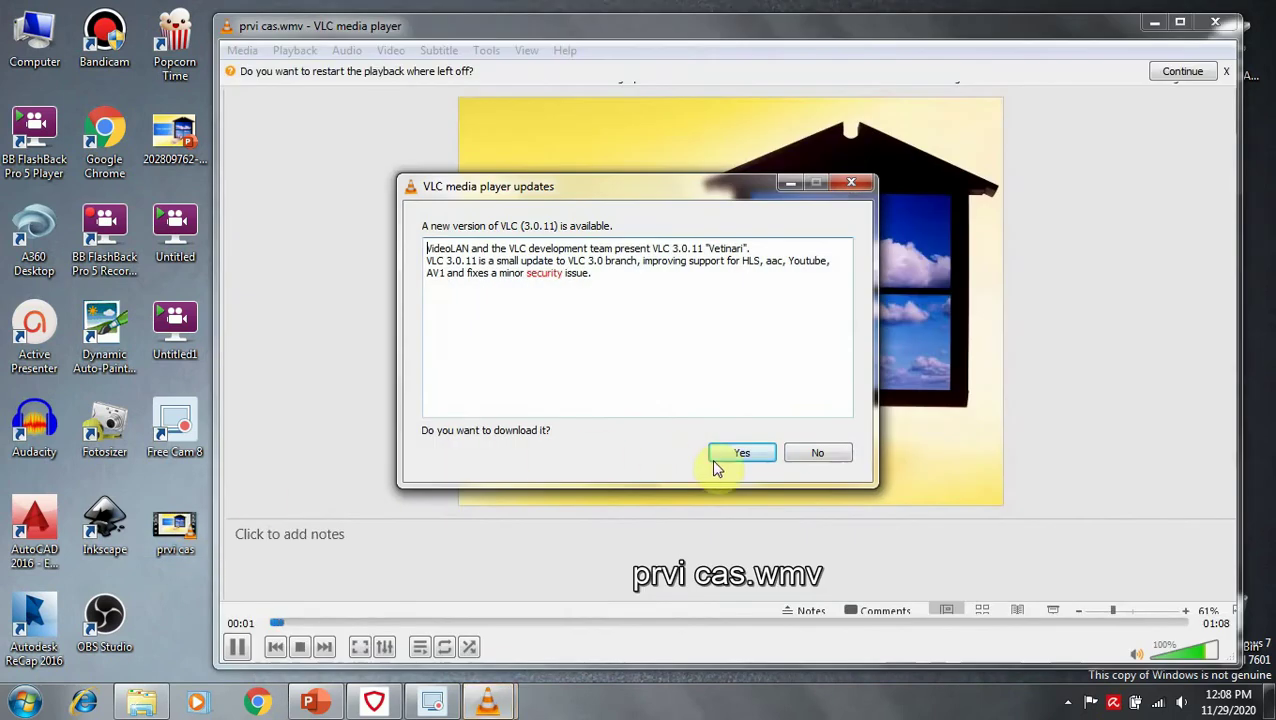
click(840, 458)
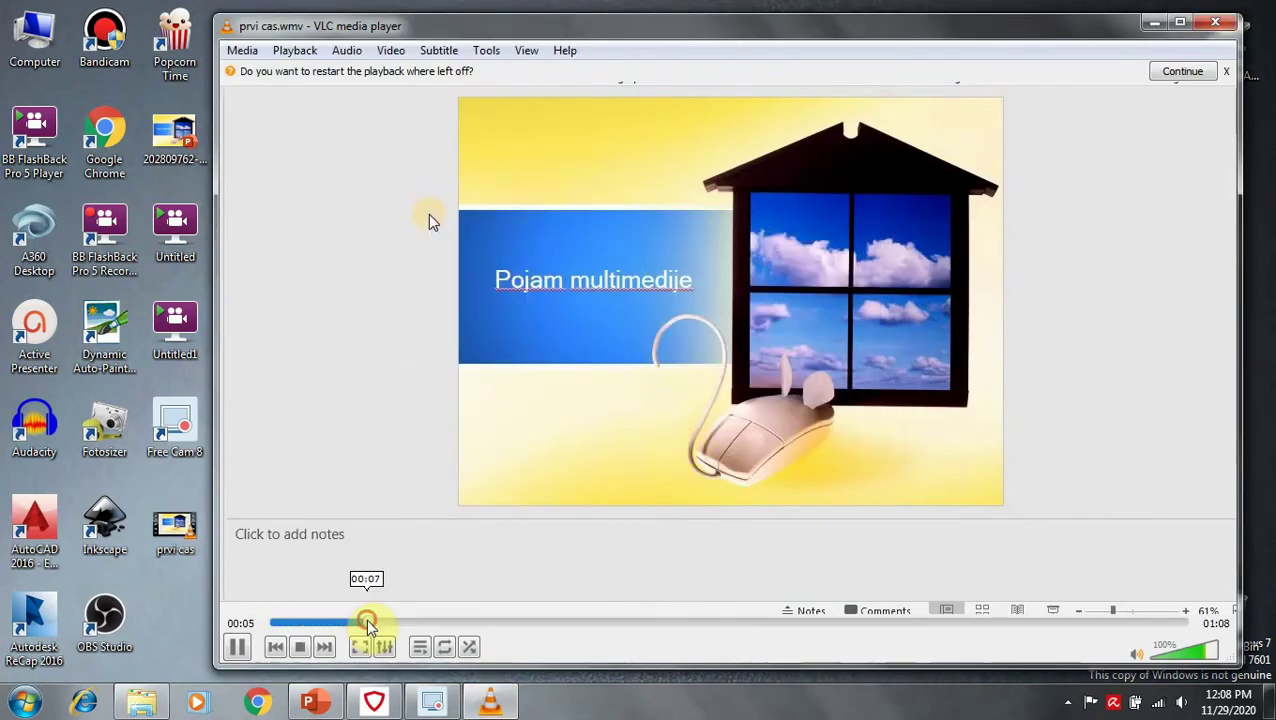
Skip forward to several points in the video to review it, and close the player
click(443, 605)
click(757, 600)
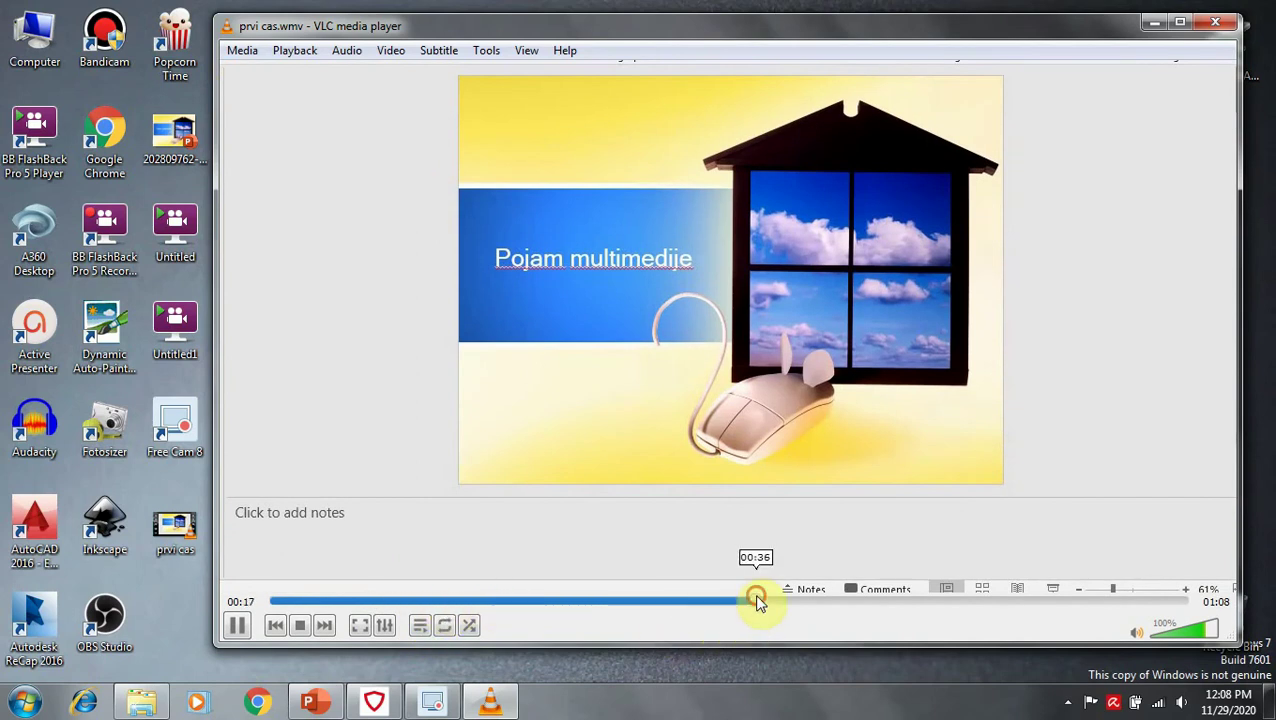
click(898, 603)
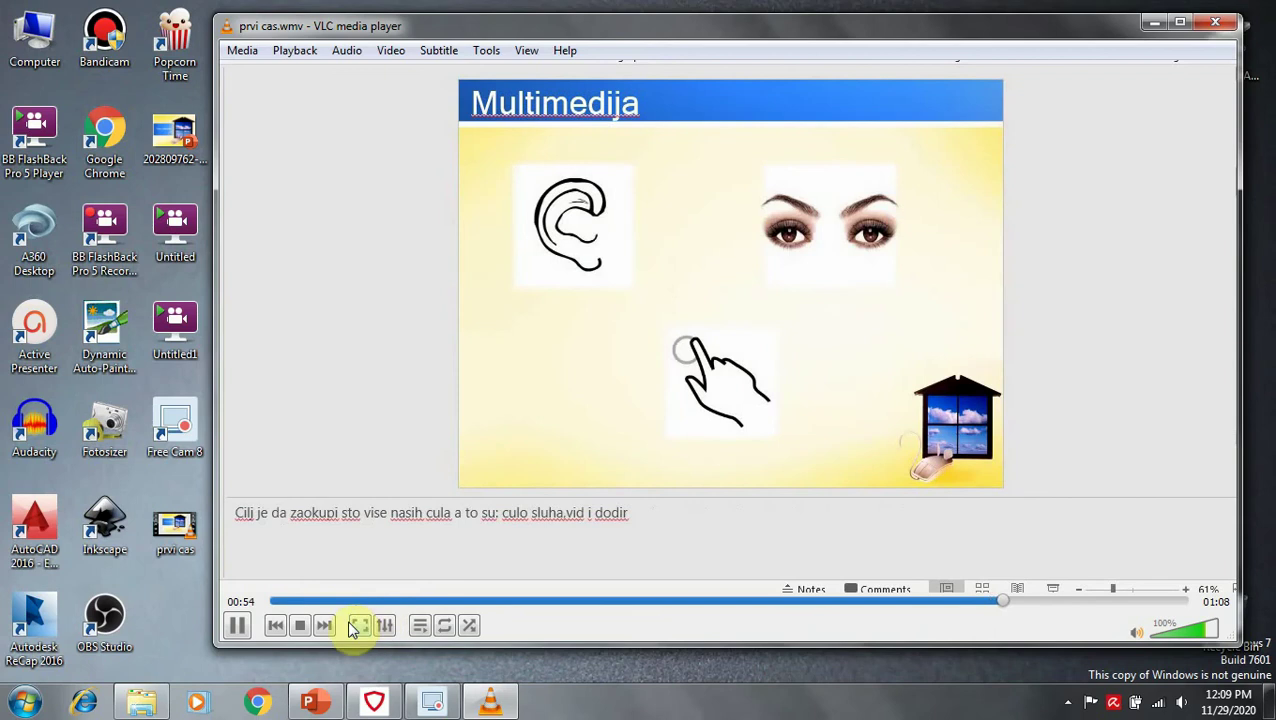
click(1215, 22)
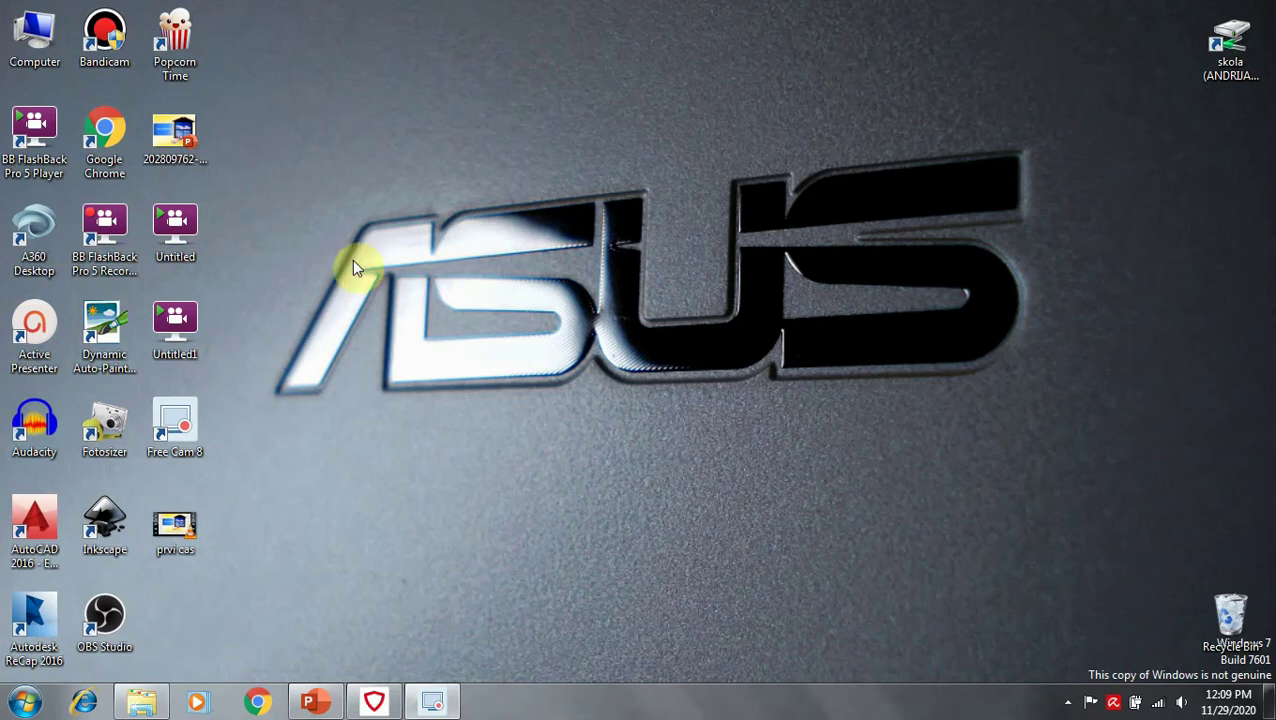
click(191, 520)
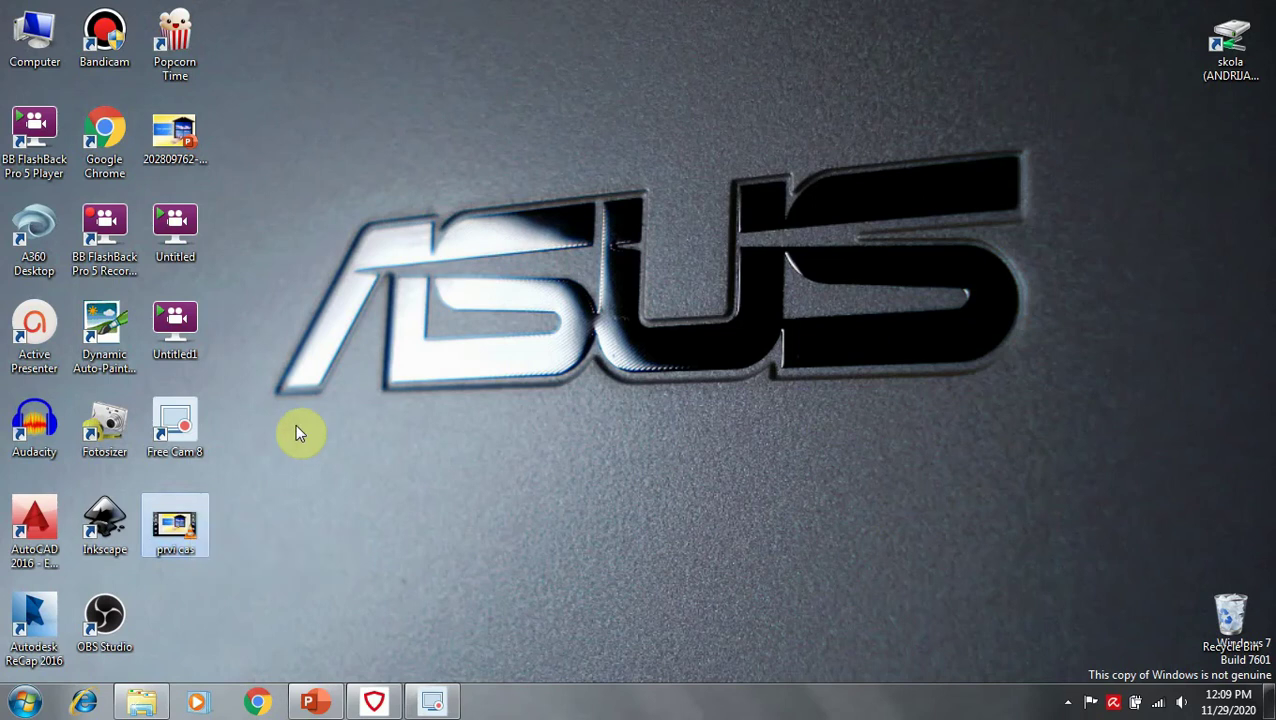
click(270, 446)
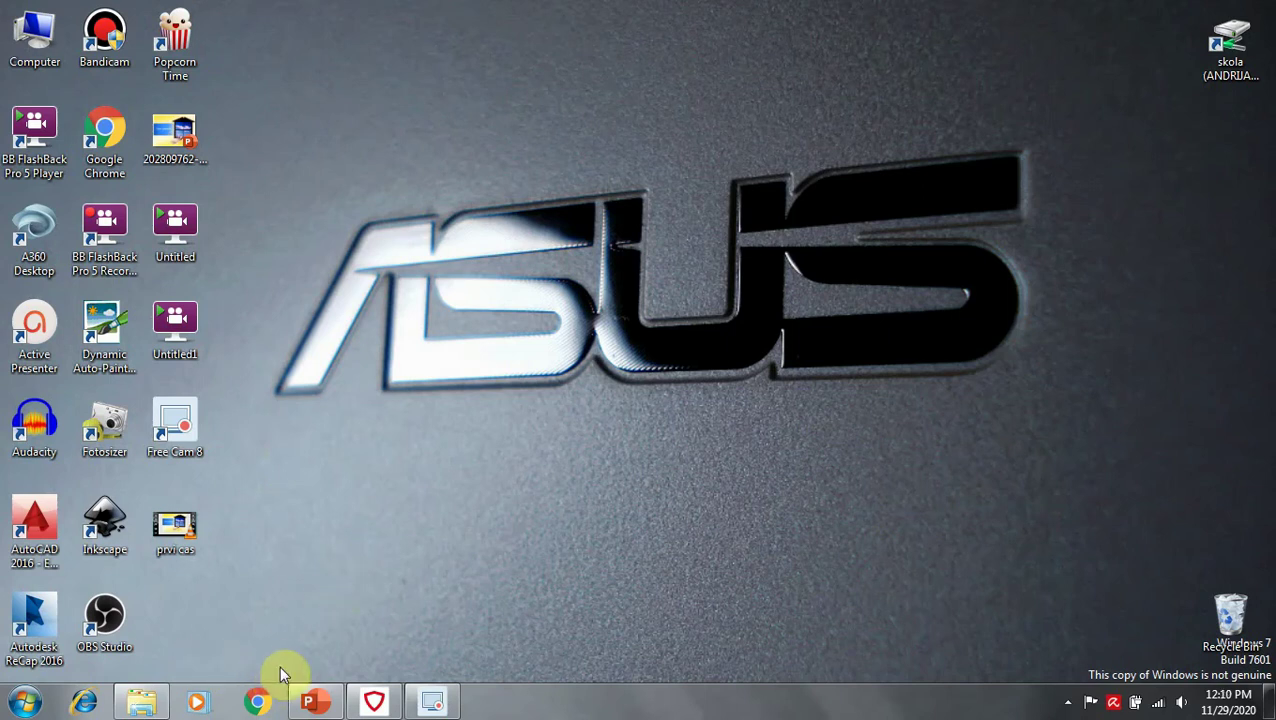
Open YouTube in Chrome from the saved bookmark, sign out of the current account, and load the YouTube page again
click(262, 701)
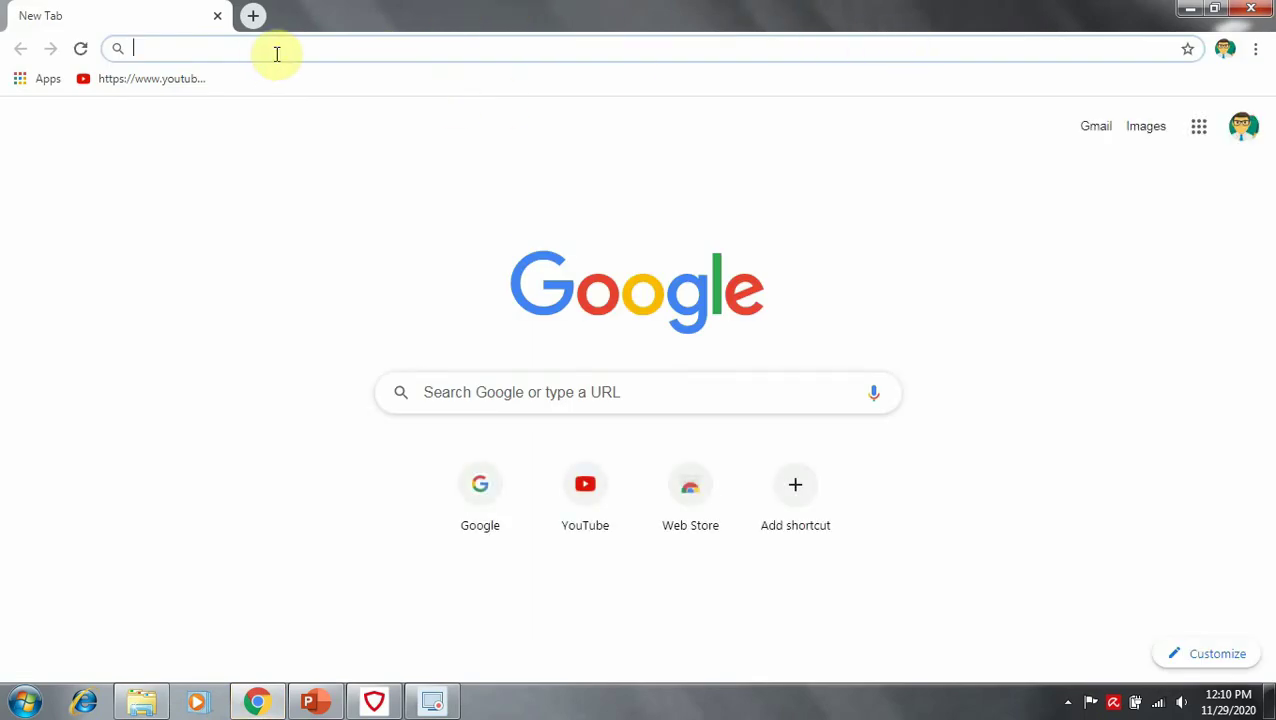
click(166, 88)
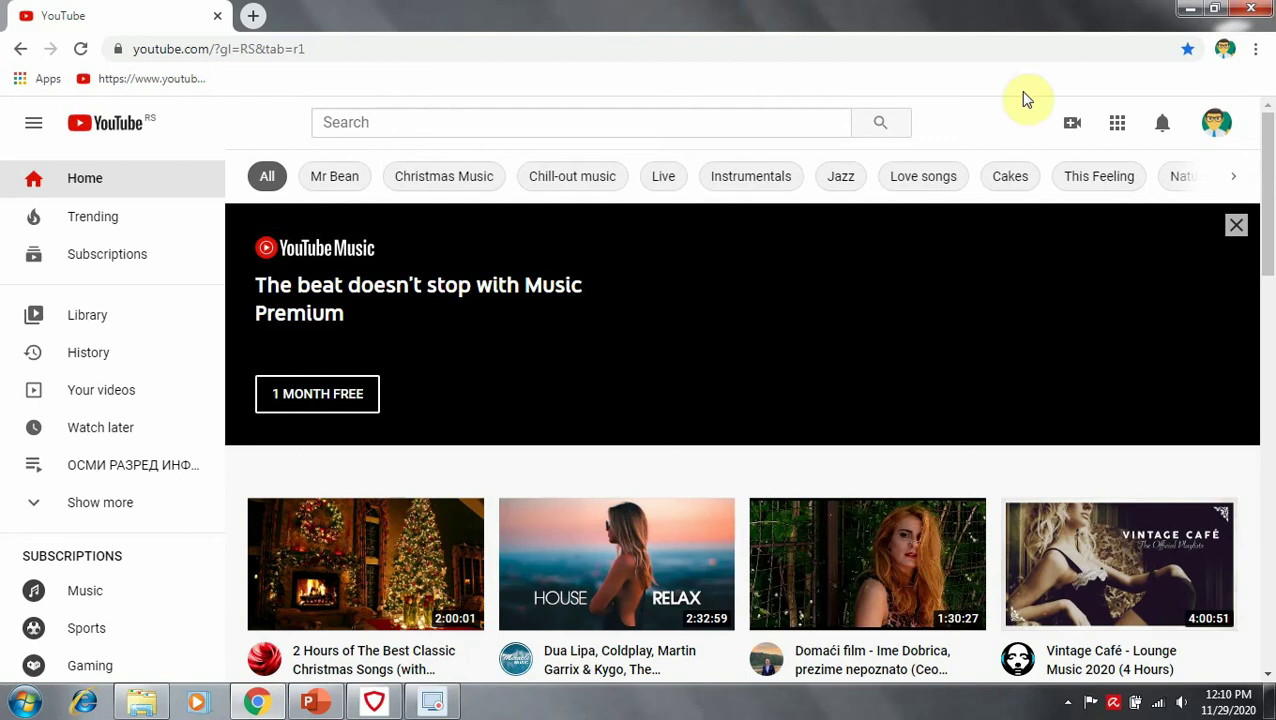
click(1214, 124)
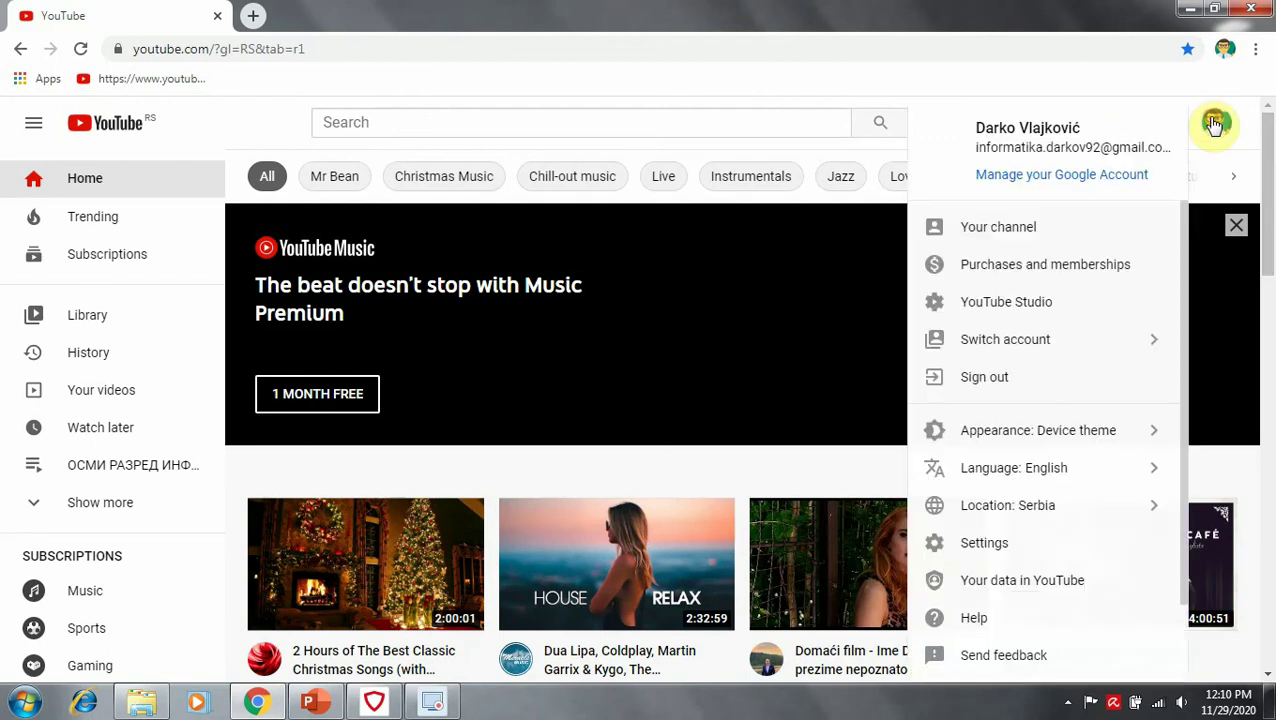
click(1057, 387)
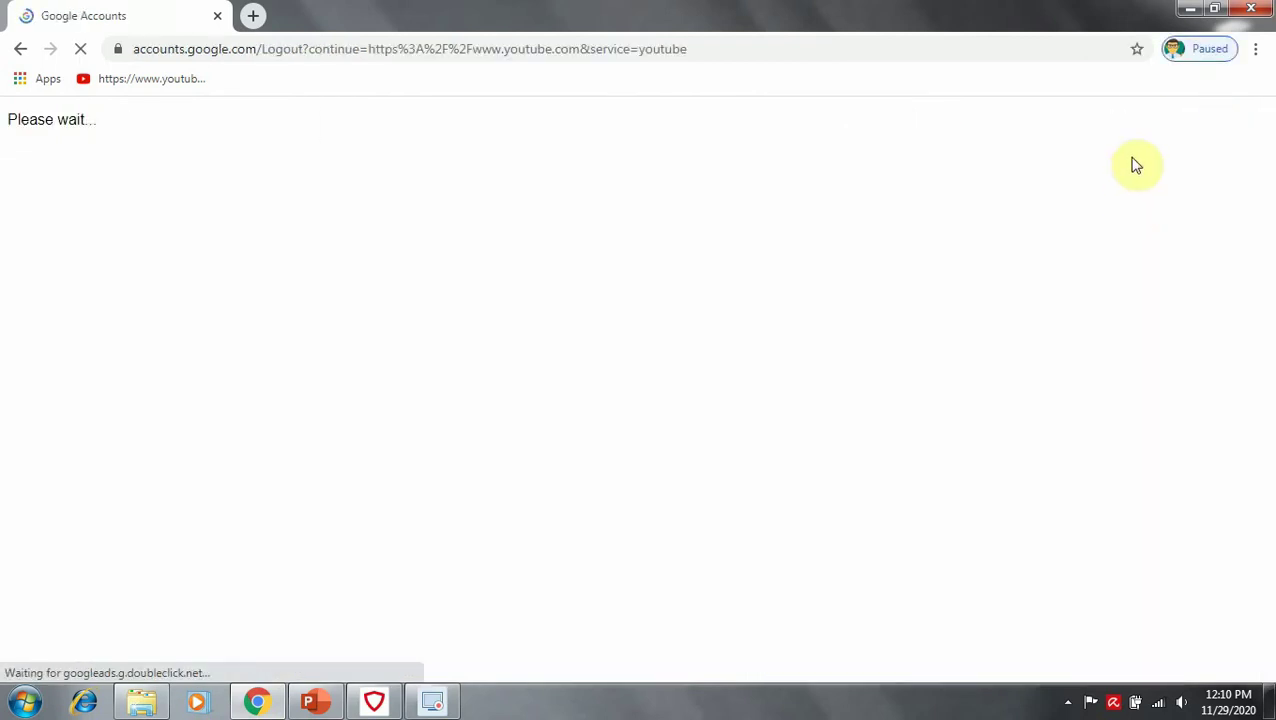
click(153, 79)
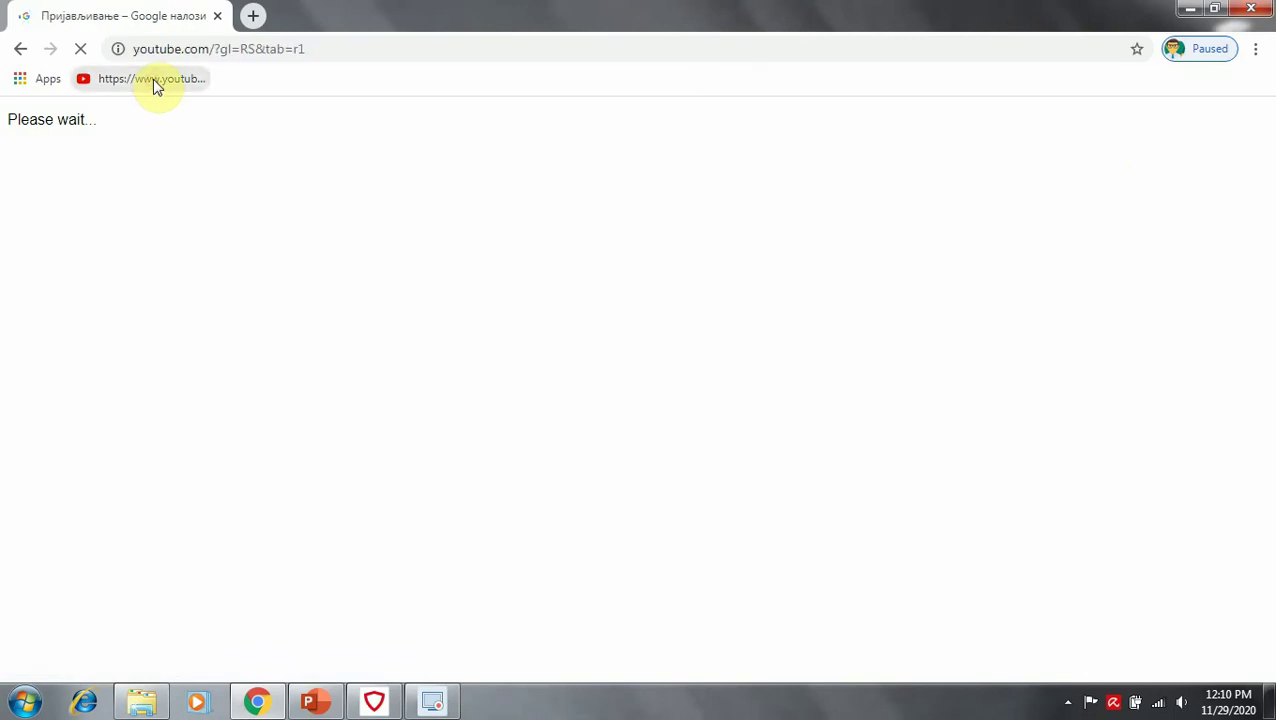
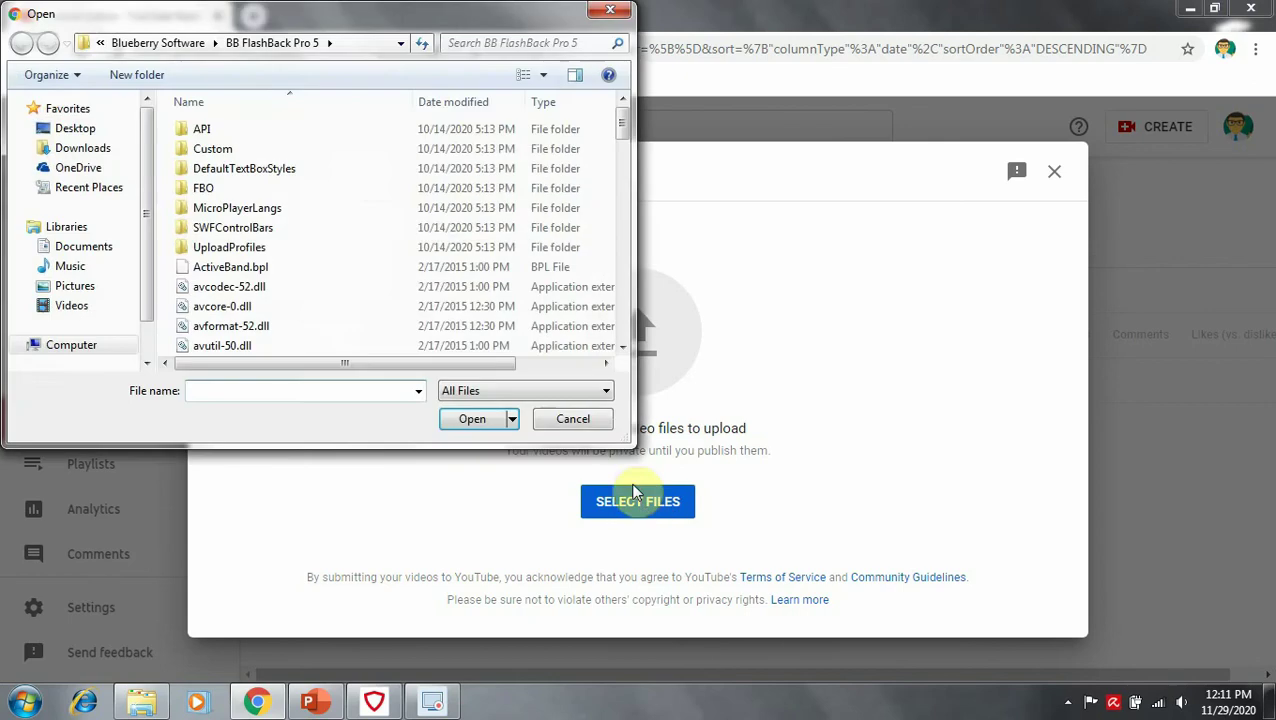
Choose the prvi cas video from the Desktop and open it for upload
click(100, 130)
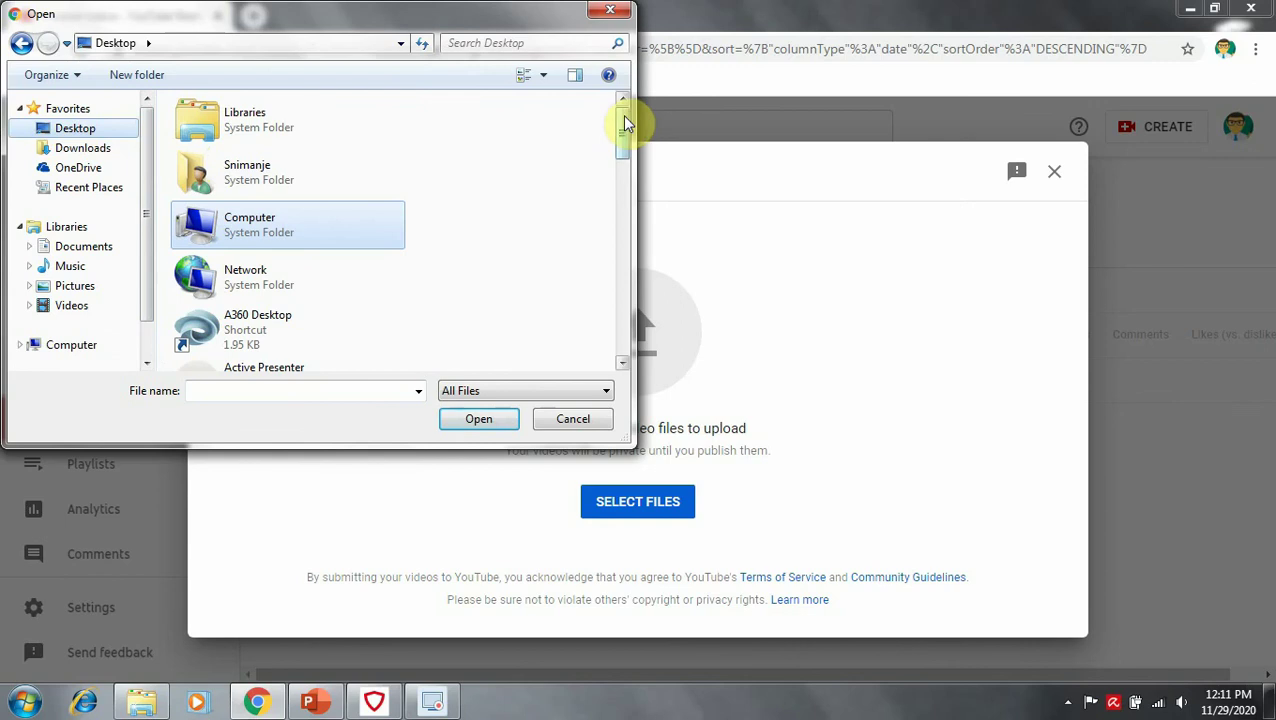
drag(625, 122, 615, 306)
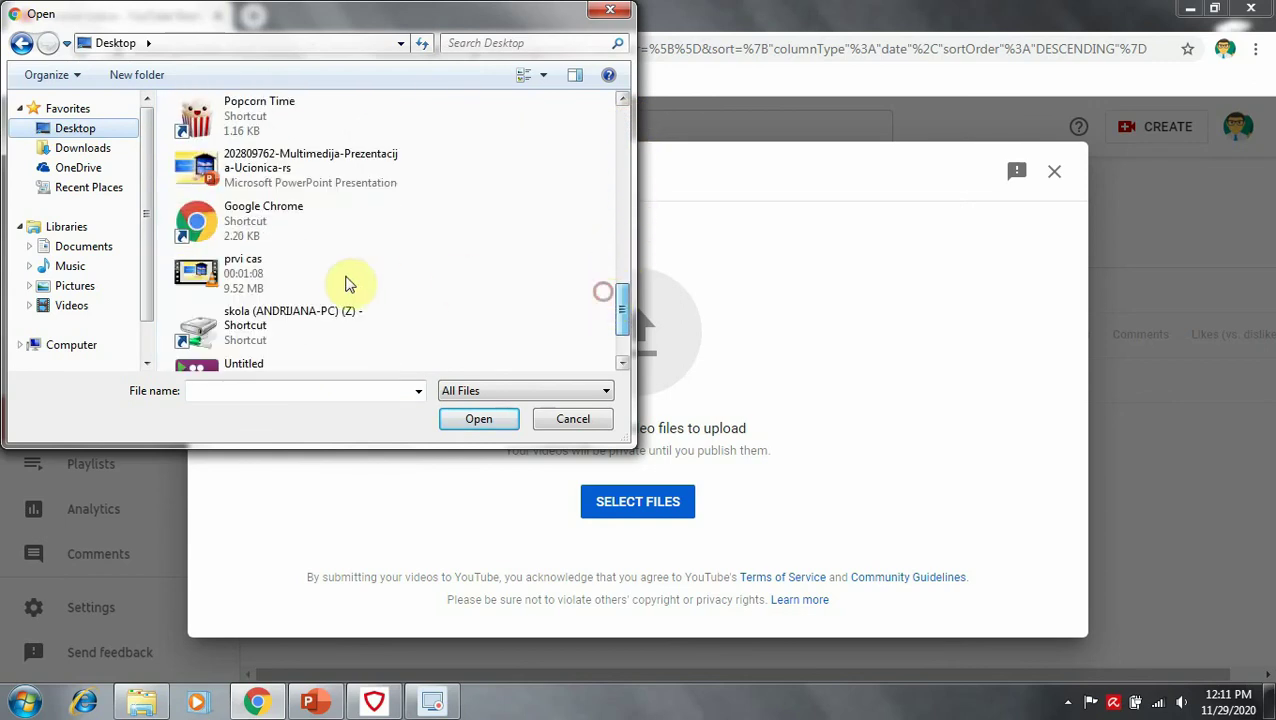
click(233, 272)
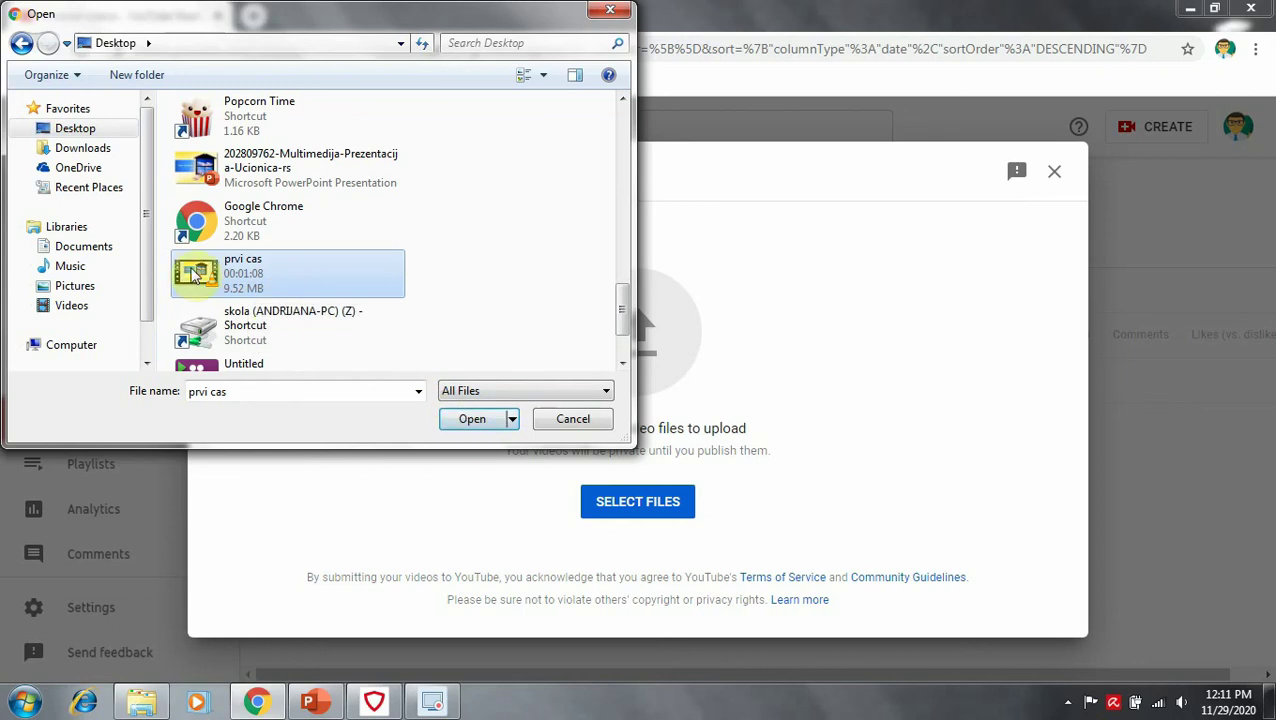
click(472, 420)
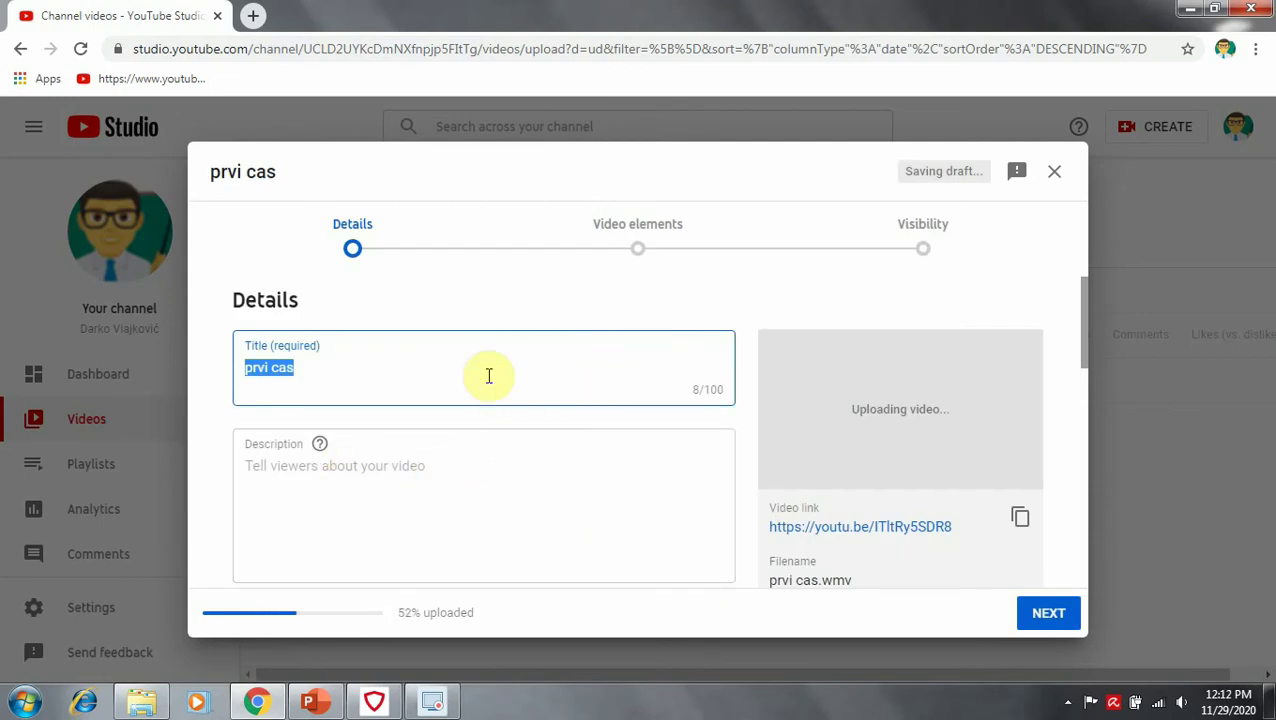
Replace the video title with "Pojam multimedije"
key(BackSpace)
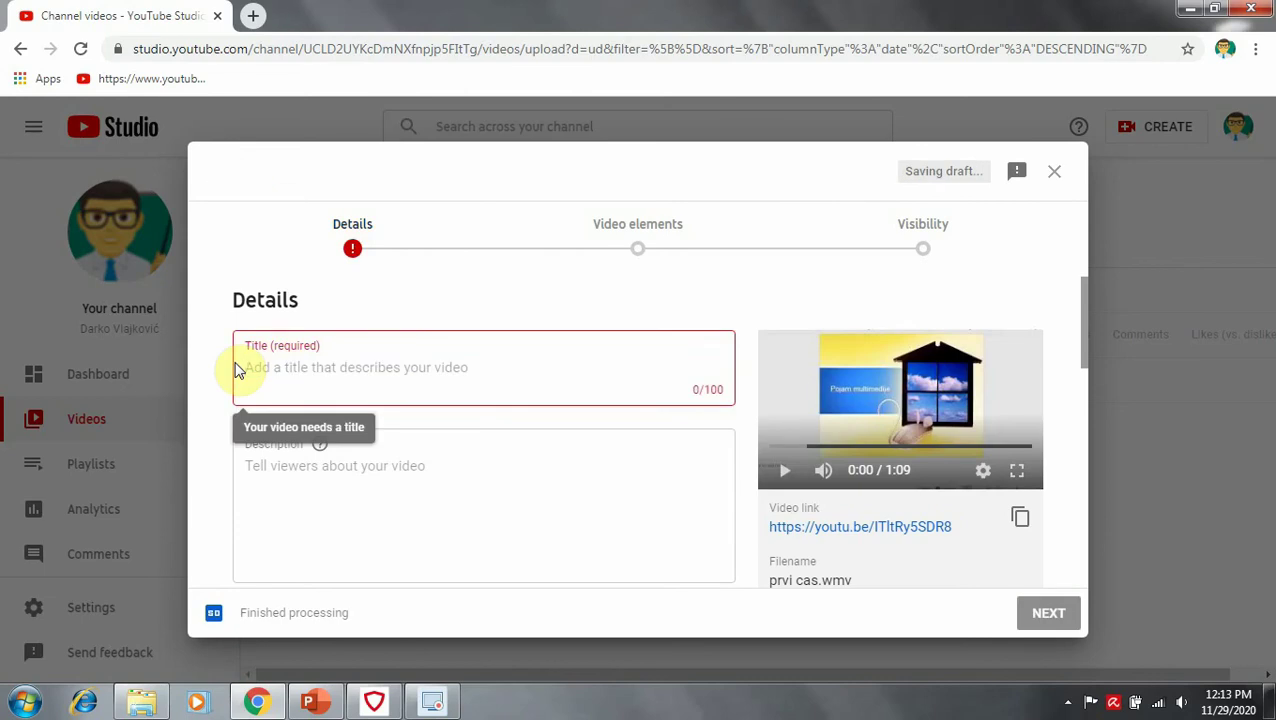
text(Pojma)
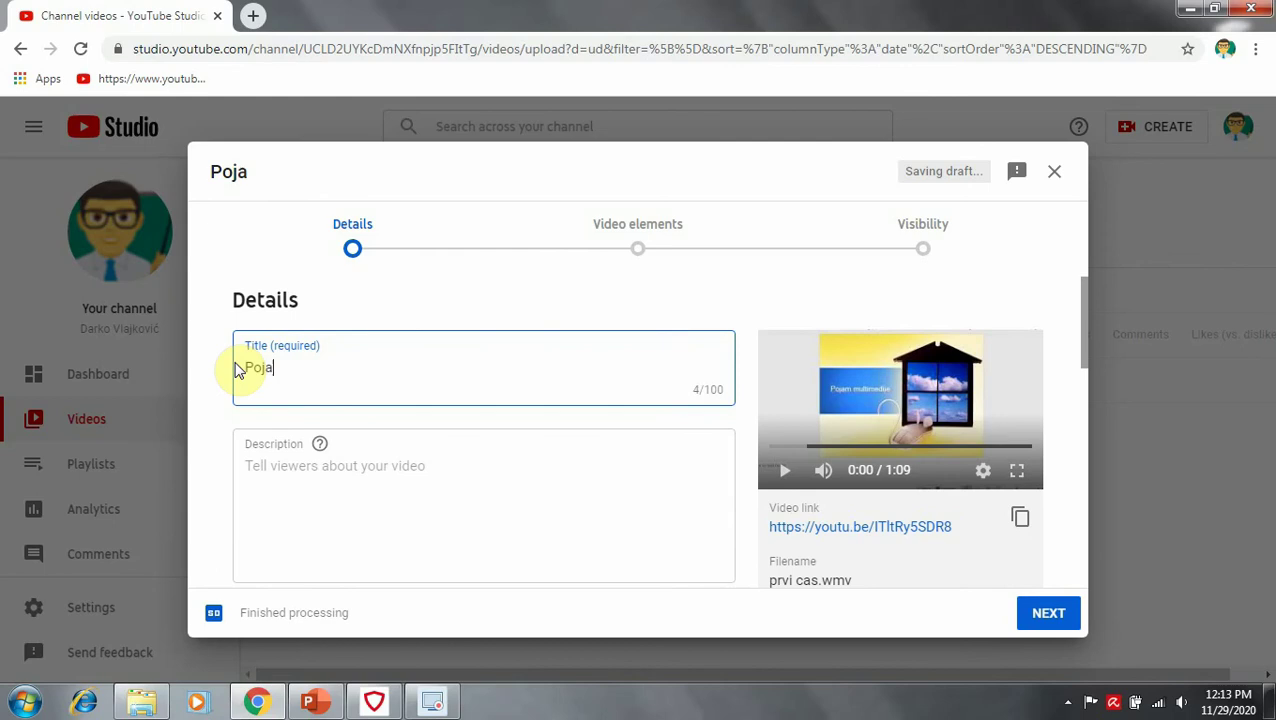
text( multimedije)
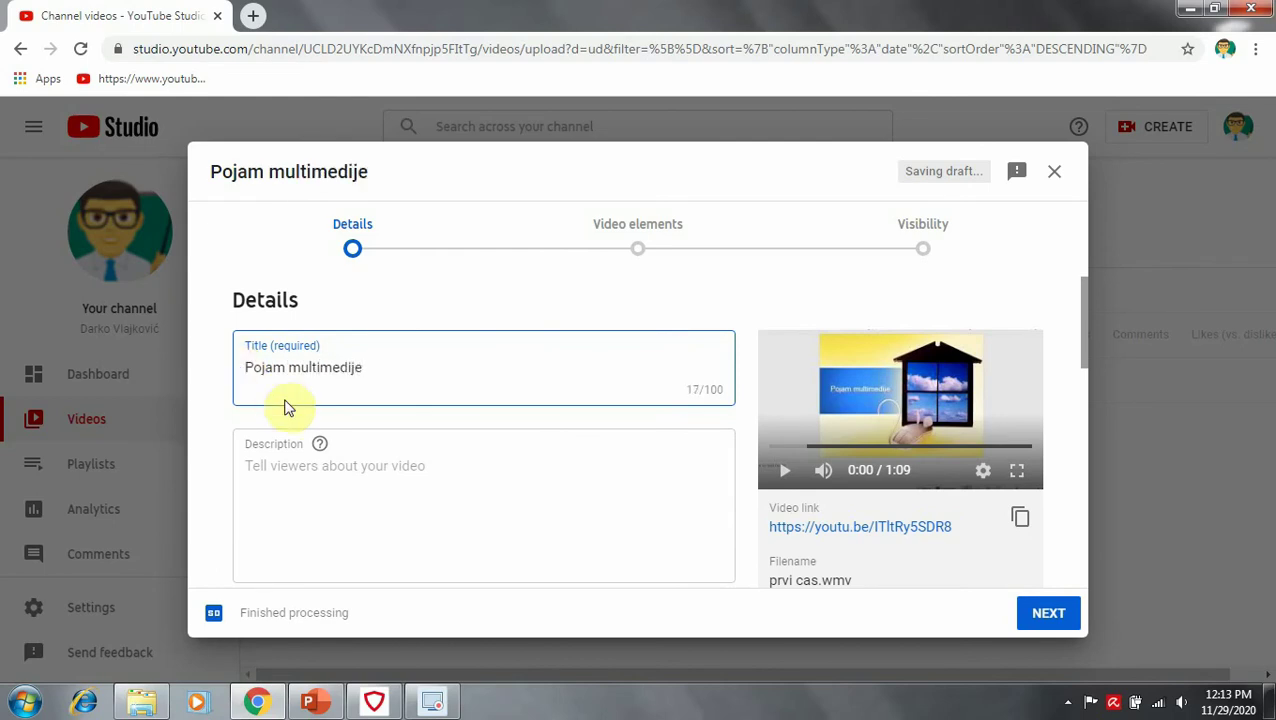
Enter the video description "Na danasnjem casu govorili smo o...."
click(365, 469)
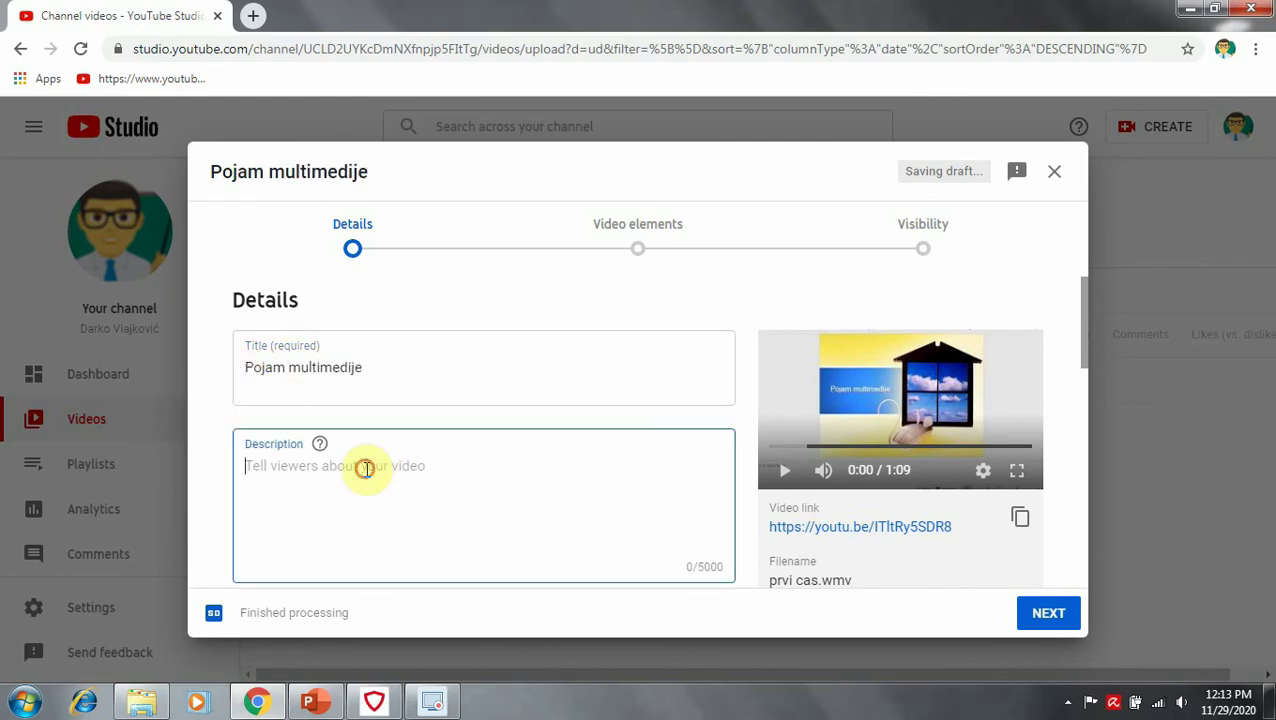
scroll(370, 470, down, 1)
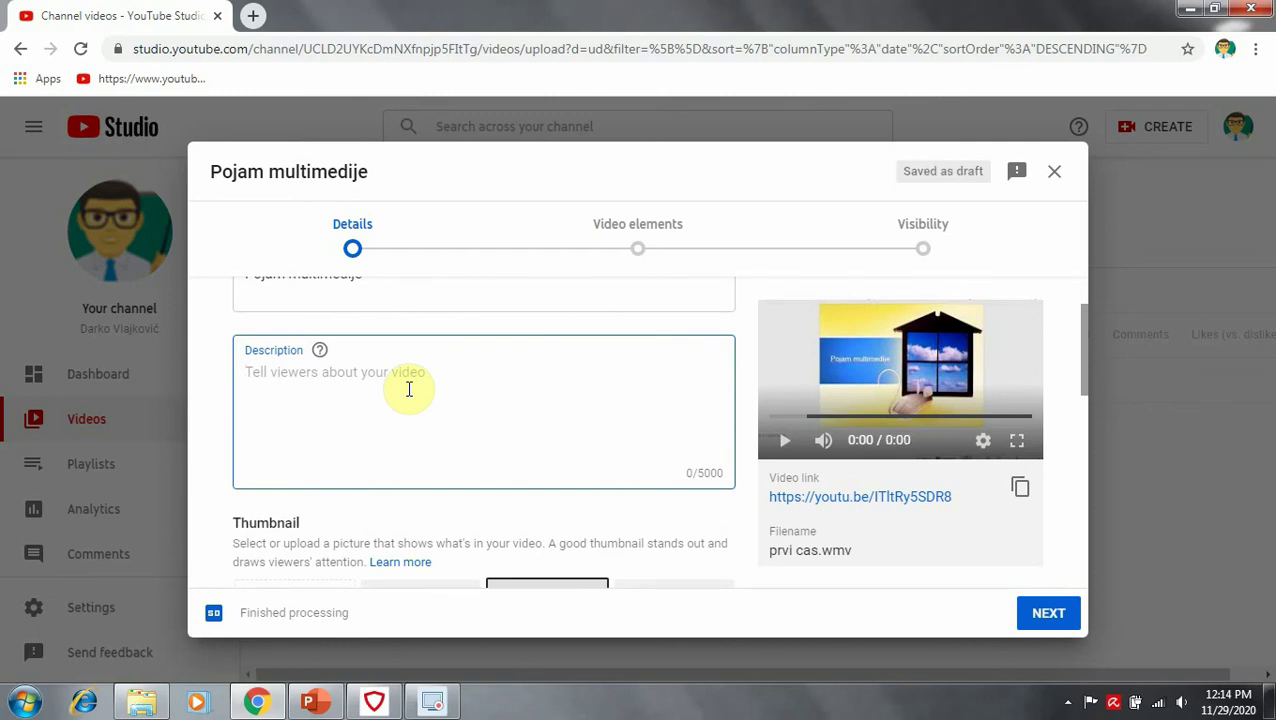
text(Na danasnjem casu govorili smo o)
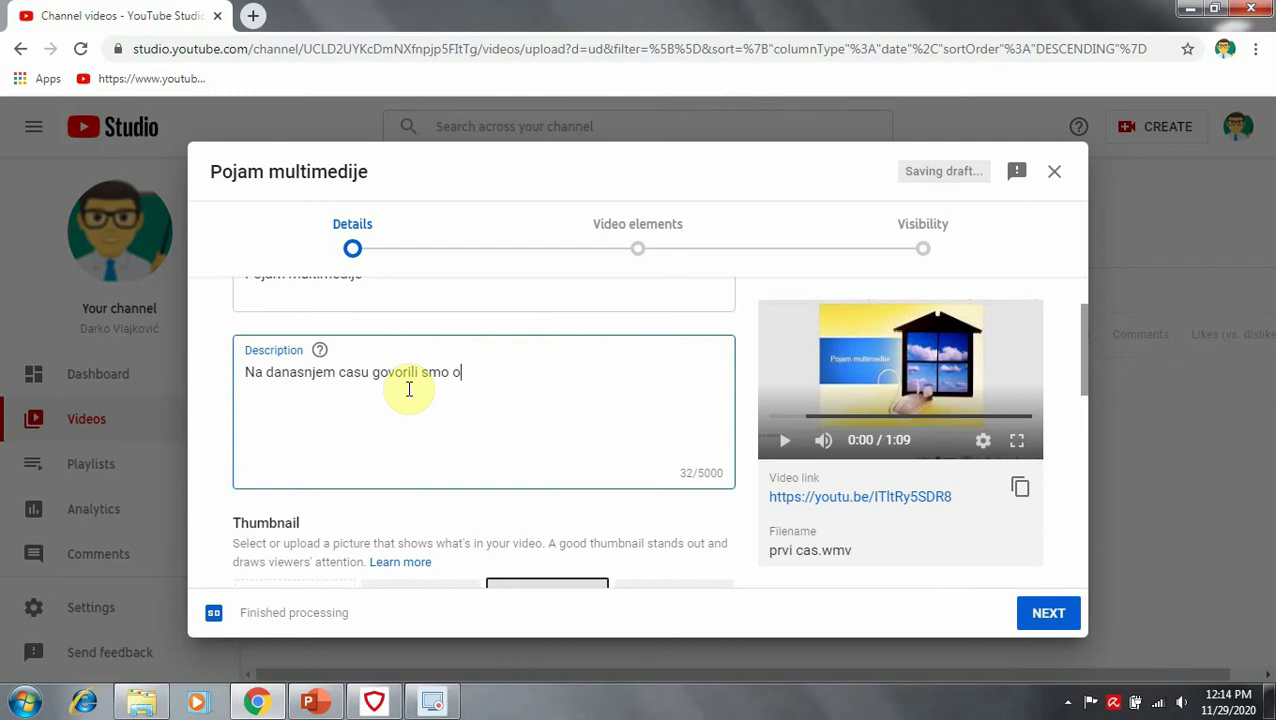
scroll(409, 389, up, 1)
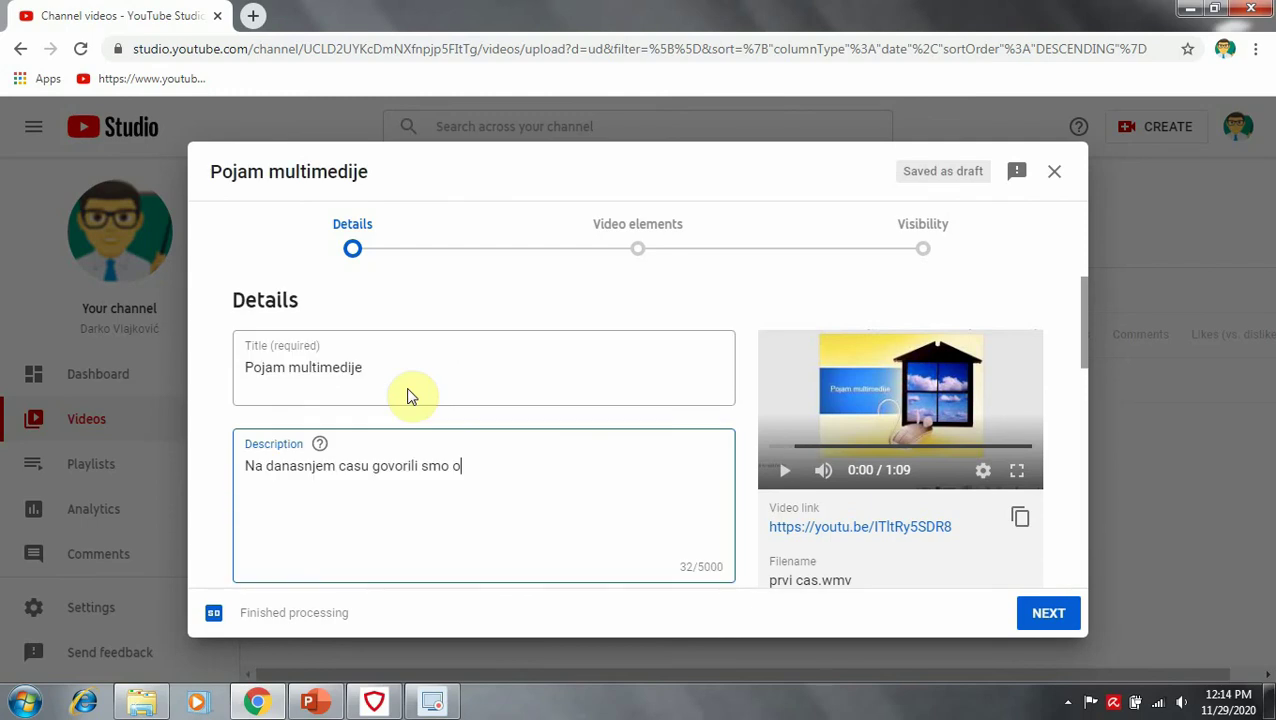
text(....)
Try out the three suggested thumbnails and select the middle one, showing the Pojam multimedije slide, for the video
scroll(456, 362, down, 4)
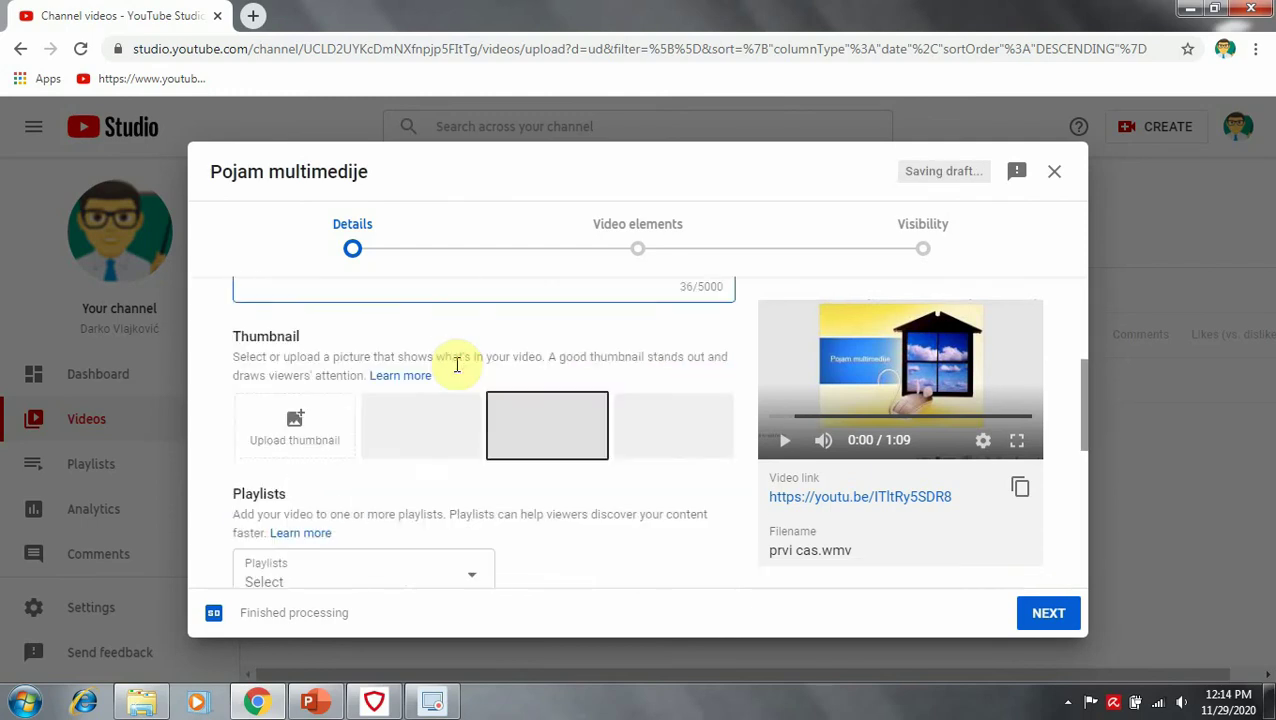
scroll(456, 364, up, 1)
click(427, 336)
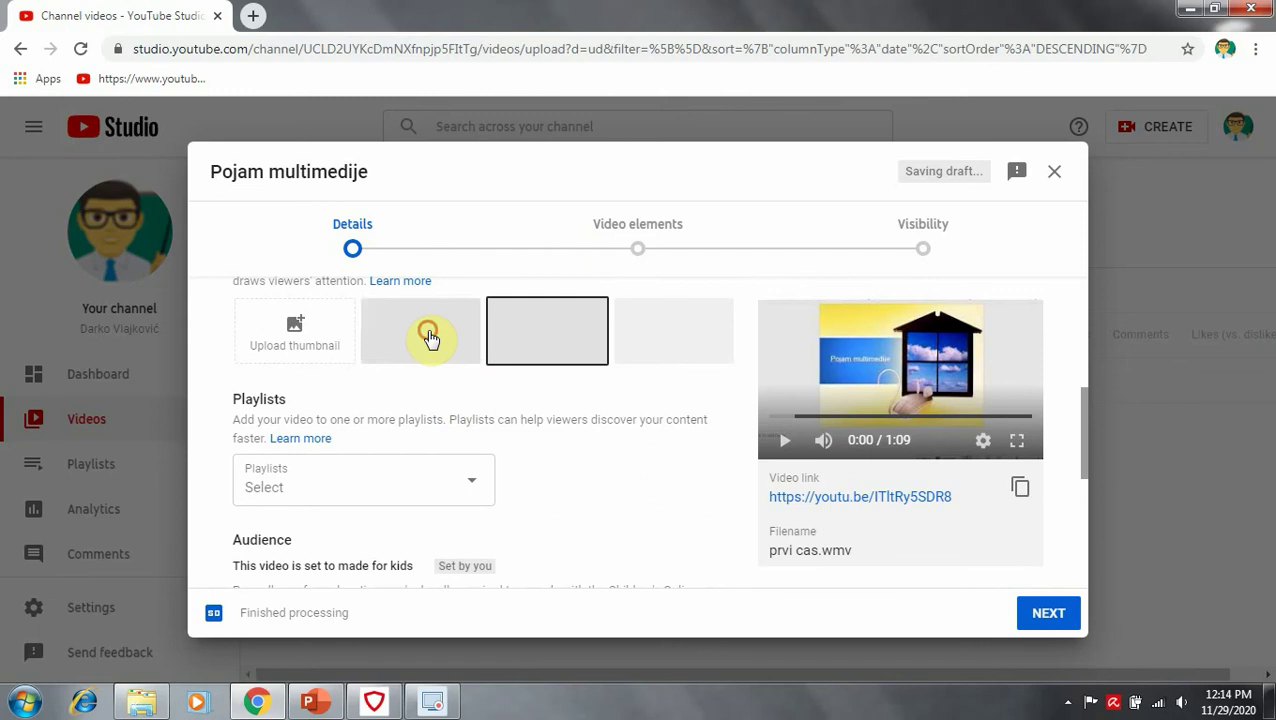
click(584, 336)
click(655, 336)
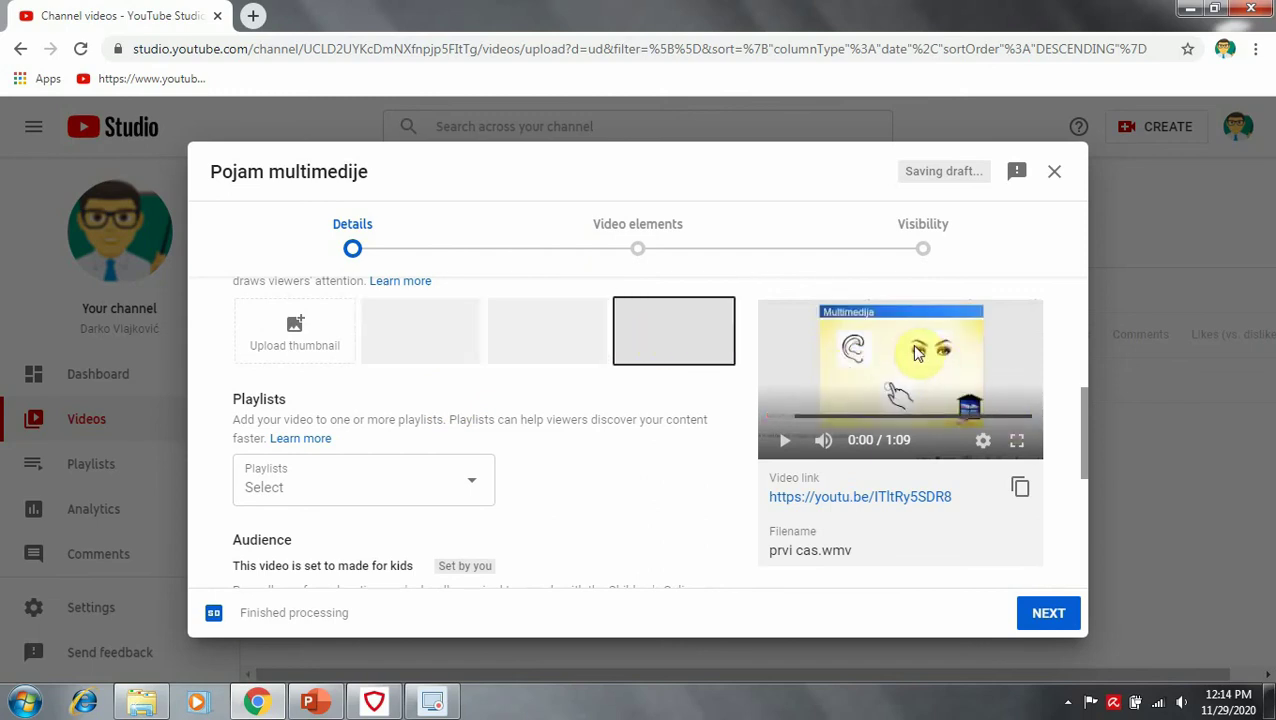
click(572, 336)
scroll(598, 447, up, 2)
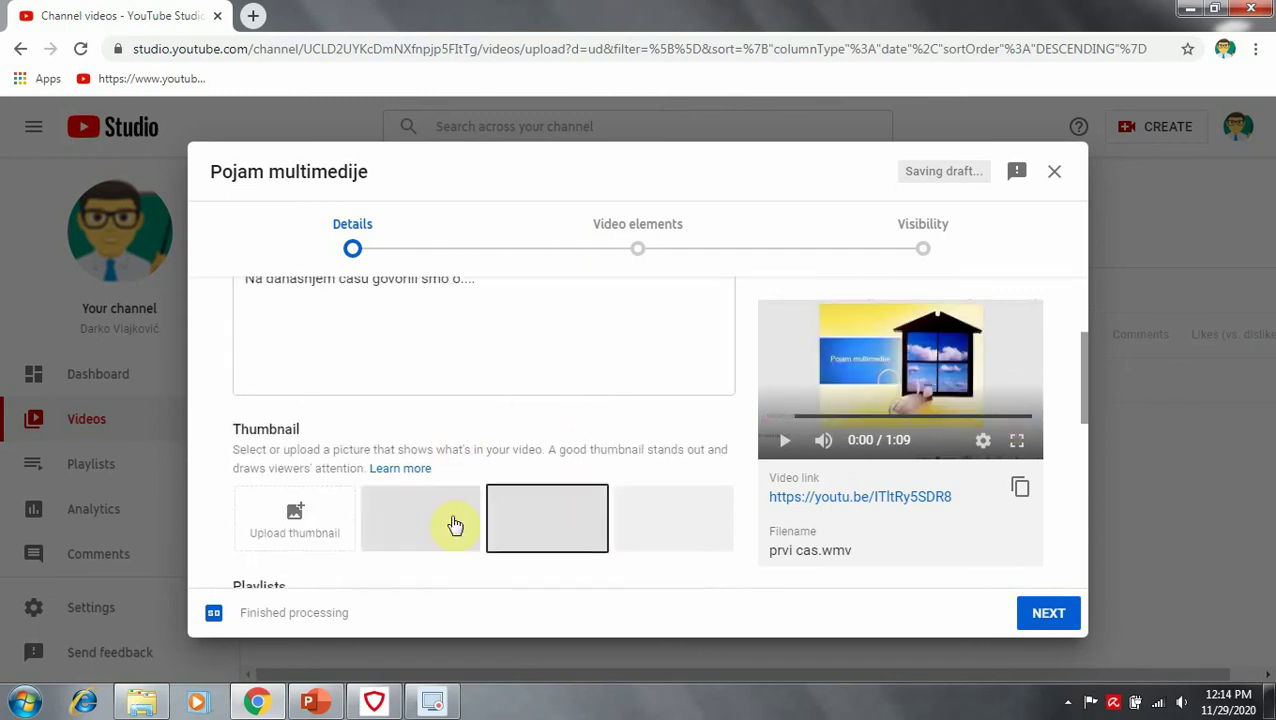
click(652, 515)
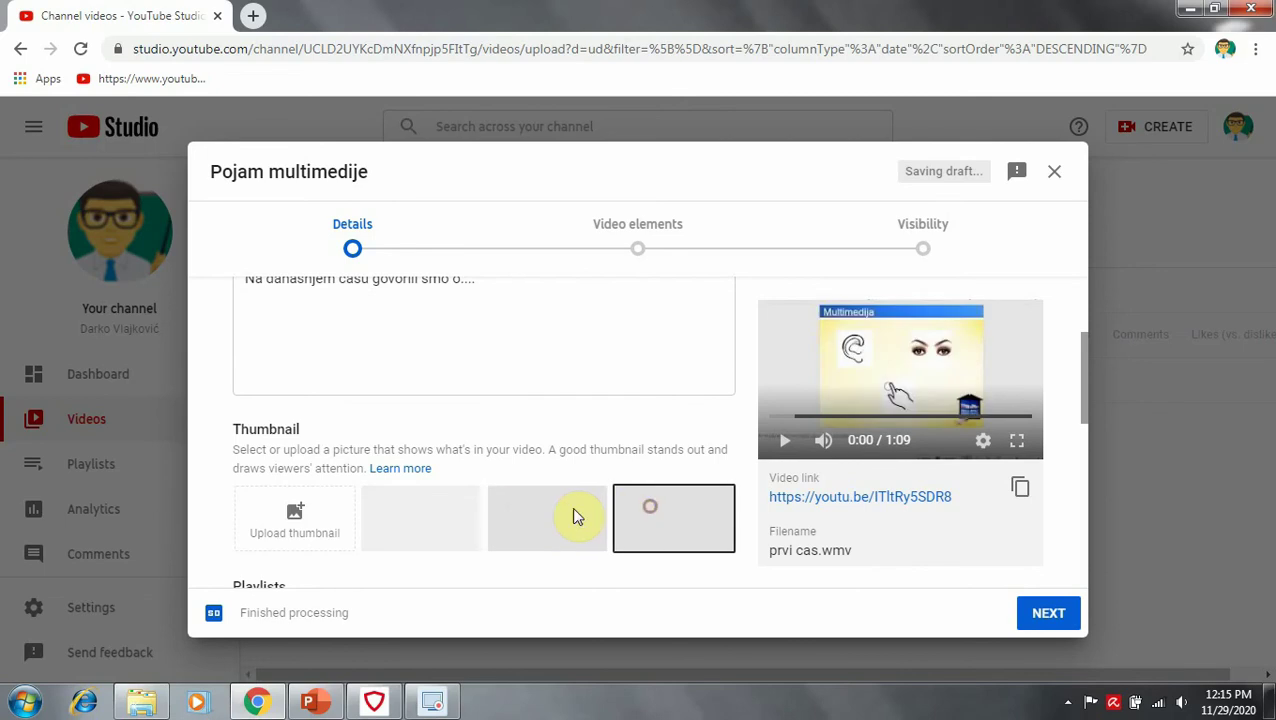
click(530, 515)
click(430, 520)
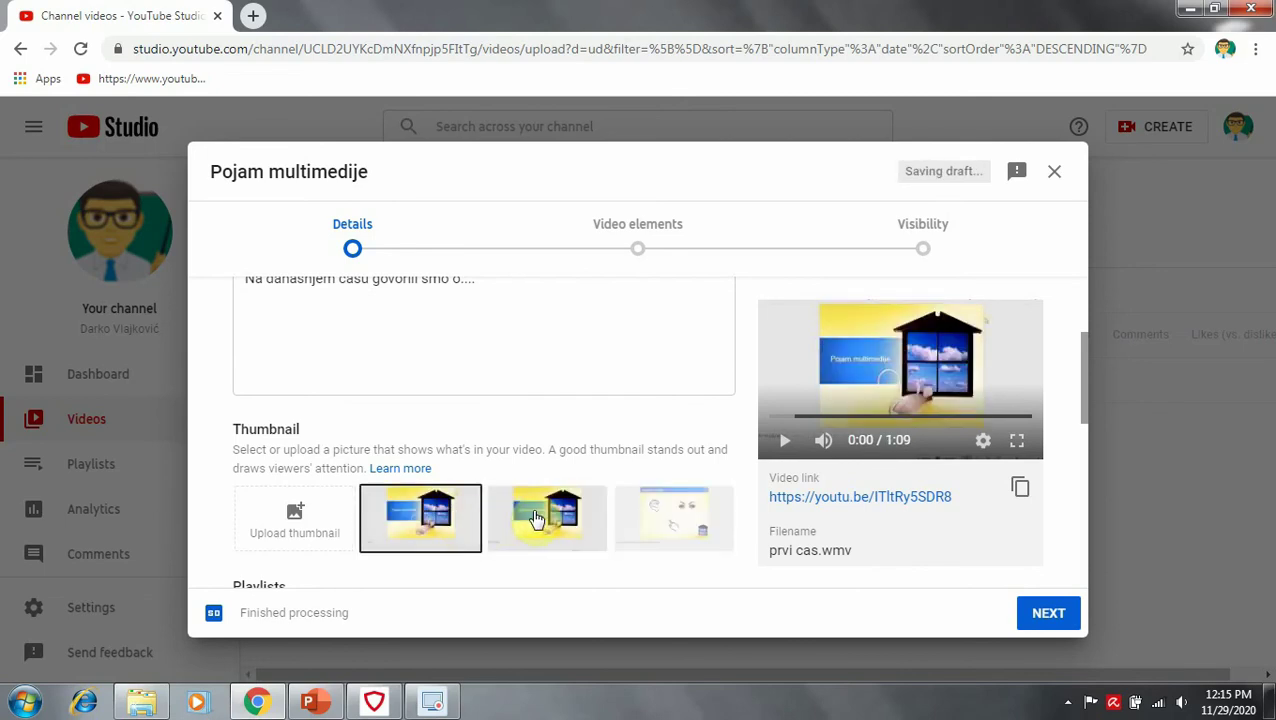
click(528, 515)
click(641, 525)
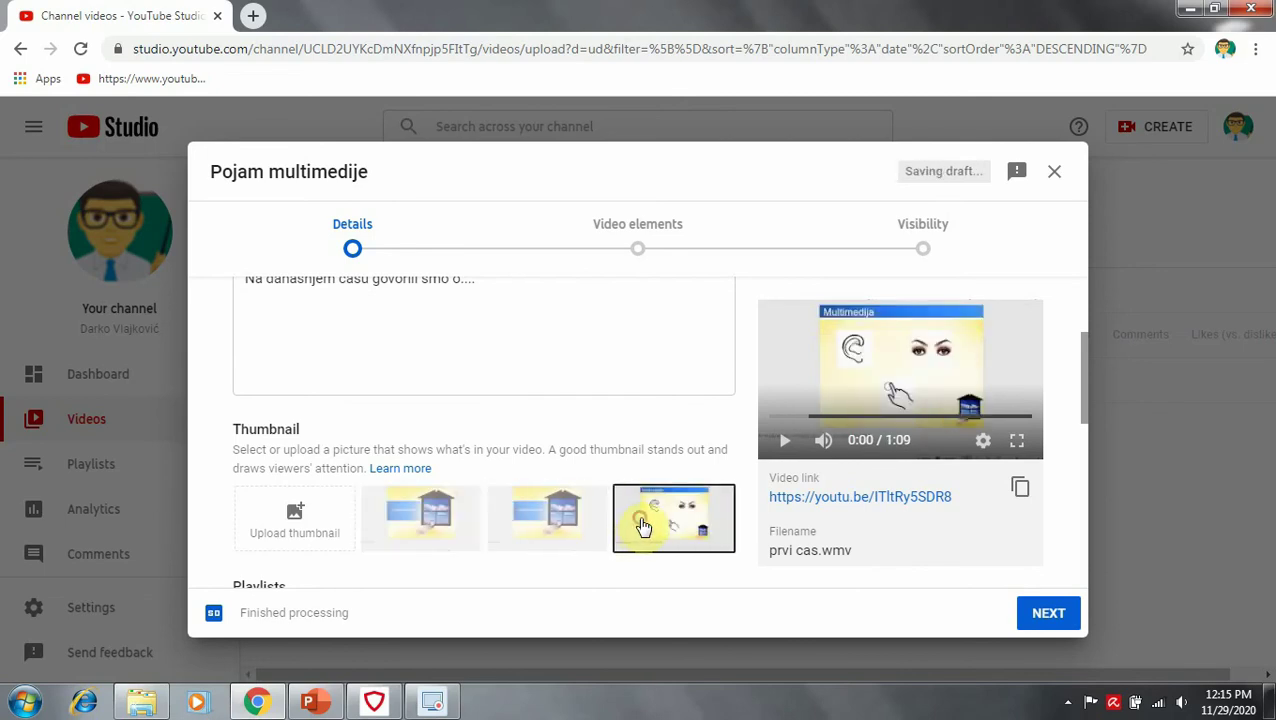
click(572, 526)
click(447, 530)
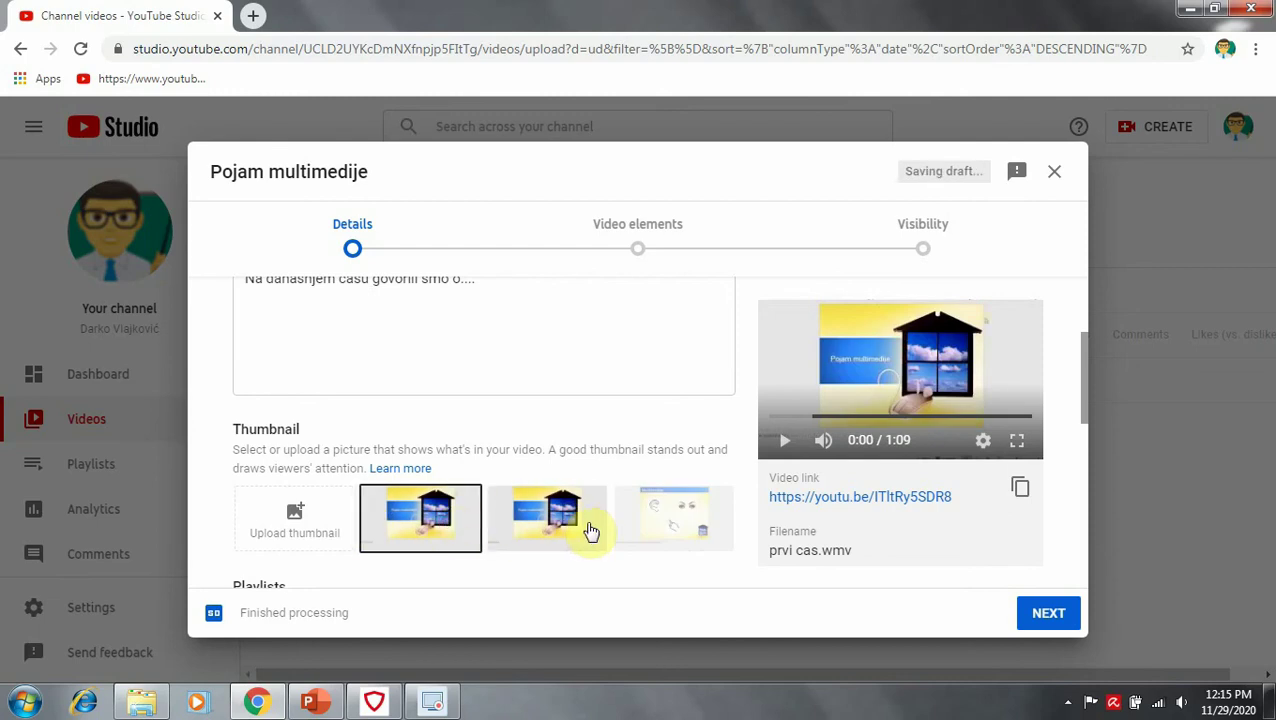
click(590, 530)
click(628, 524)
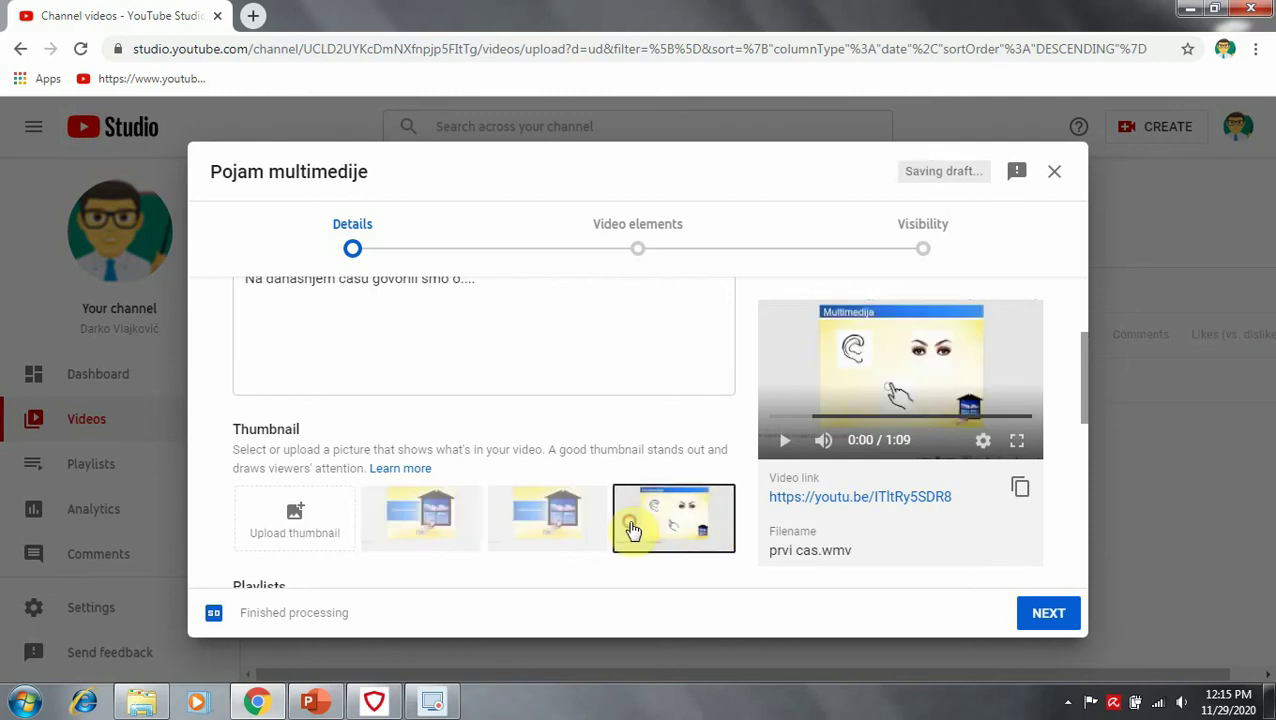
click(578, 528)
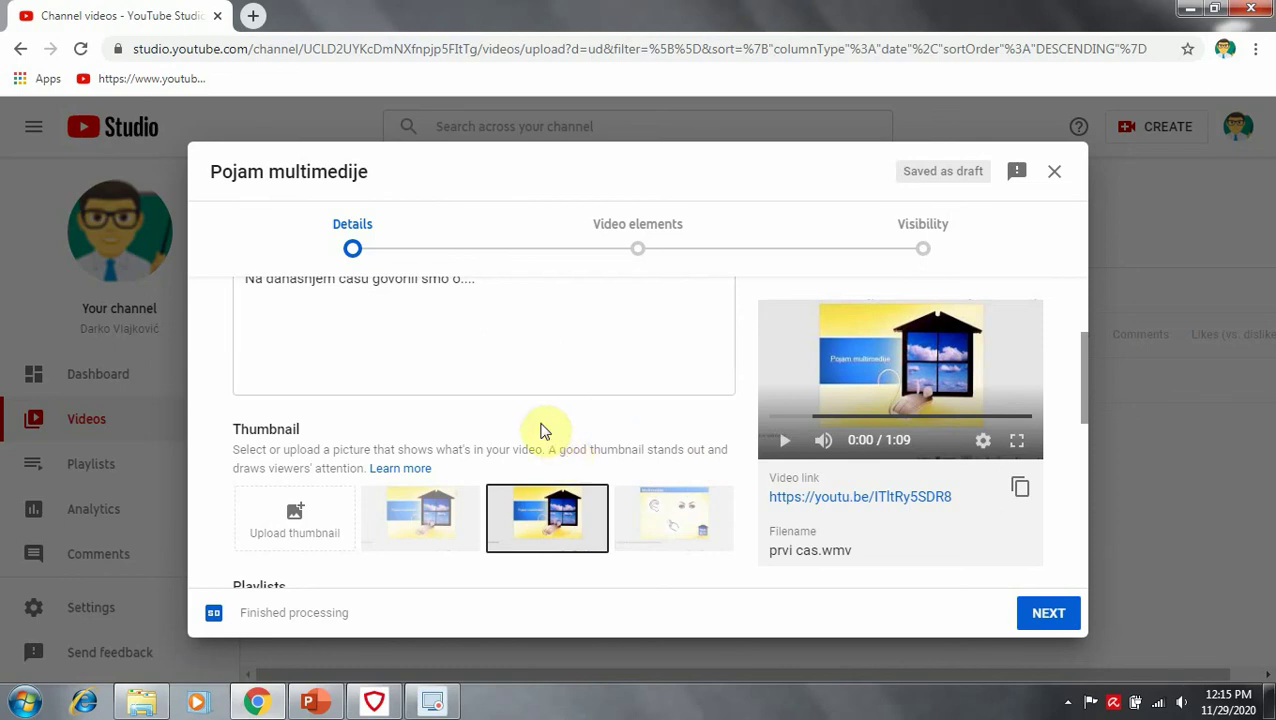
Mark the video as made for kids, and look through the additional detail options before proceeding to the video elements
scroll(541, 433, down, 3)
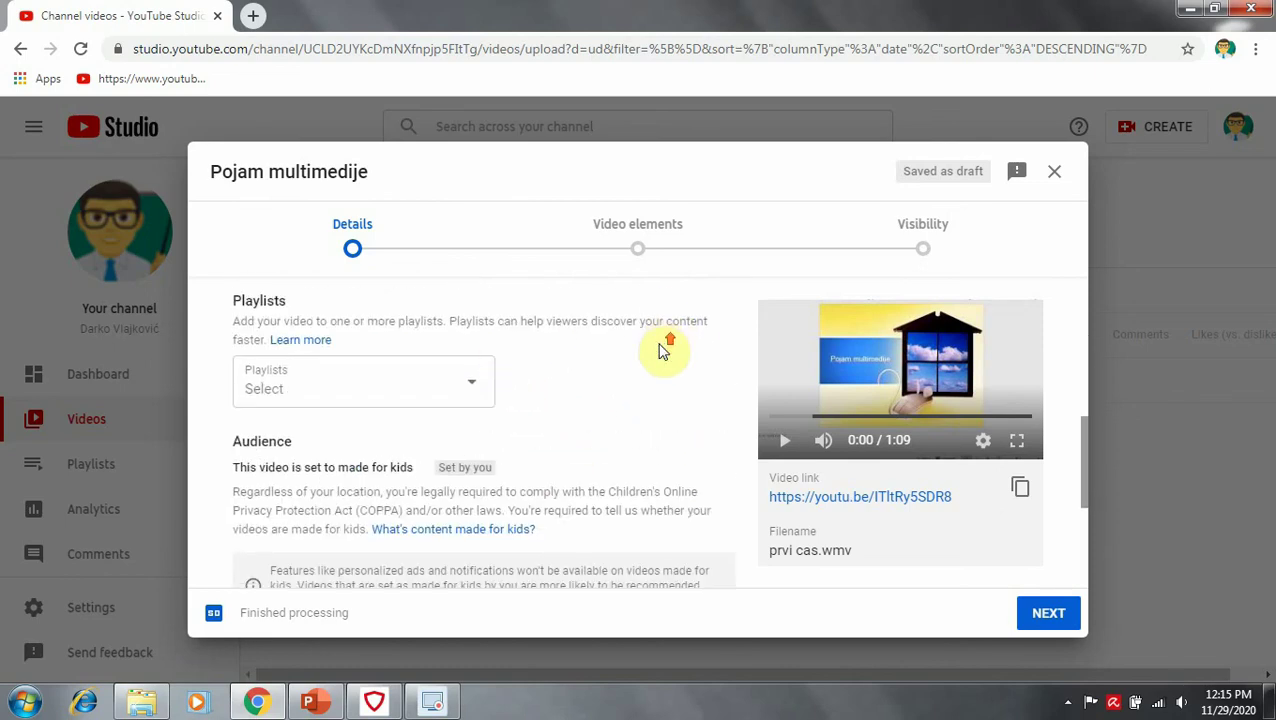
scroll(664, 347, down, 3)
scroll(630, 352, up, 1)
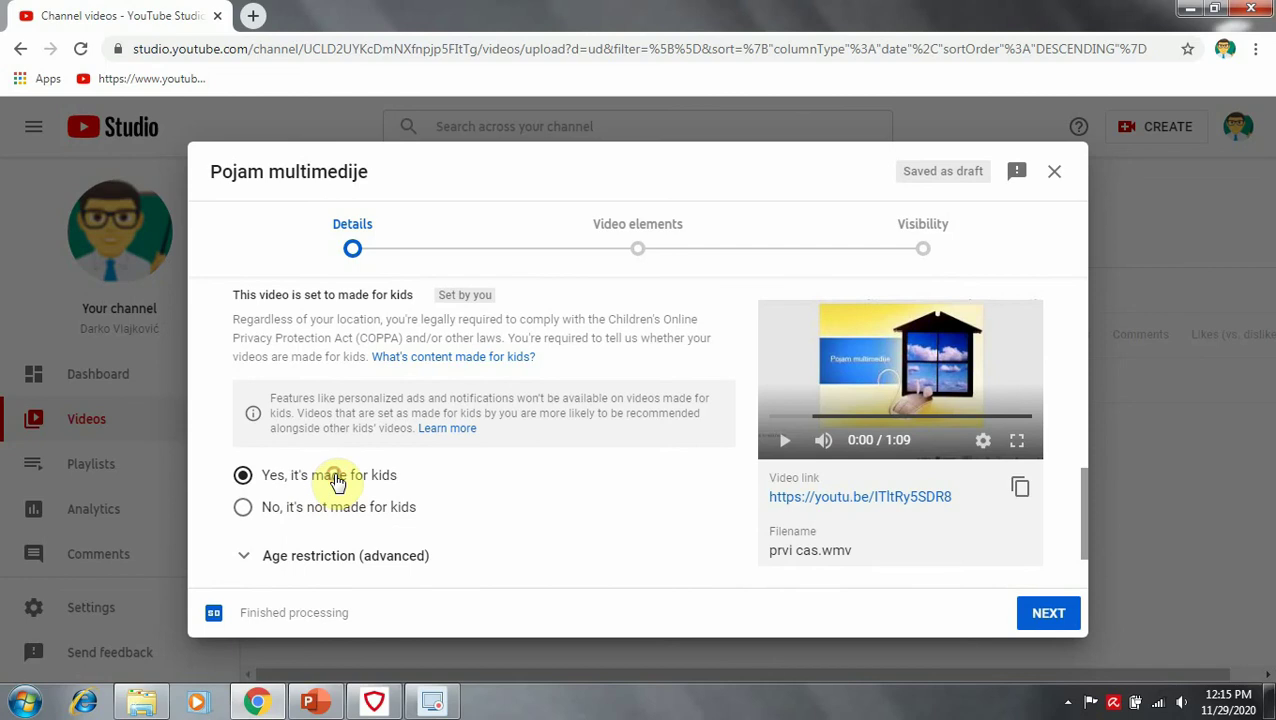
scroll(408, 470, down, 1)
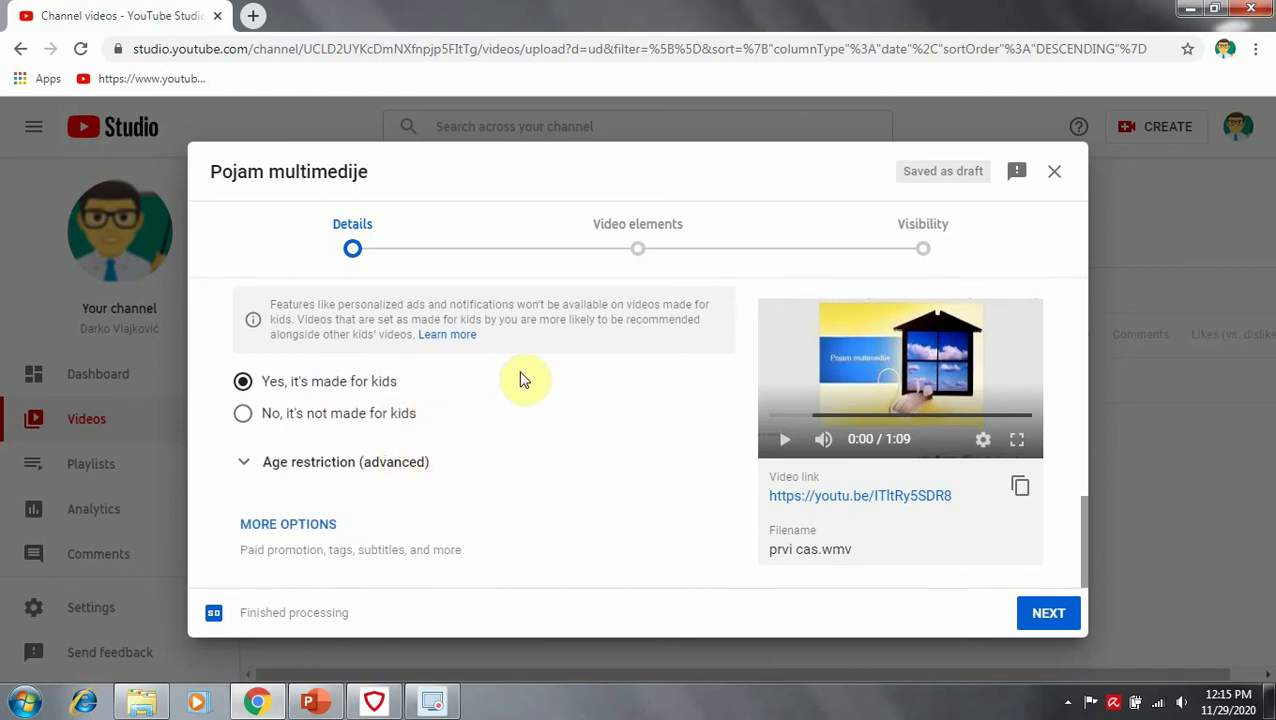
click(262, 525)
scroll(340, 490, down, 2)
scroll(400, 494, down, 3)
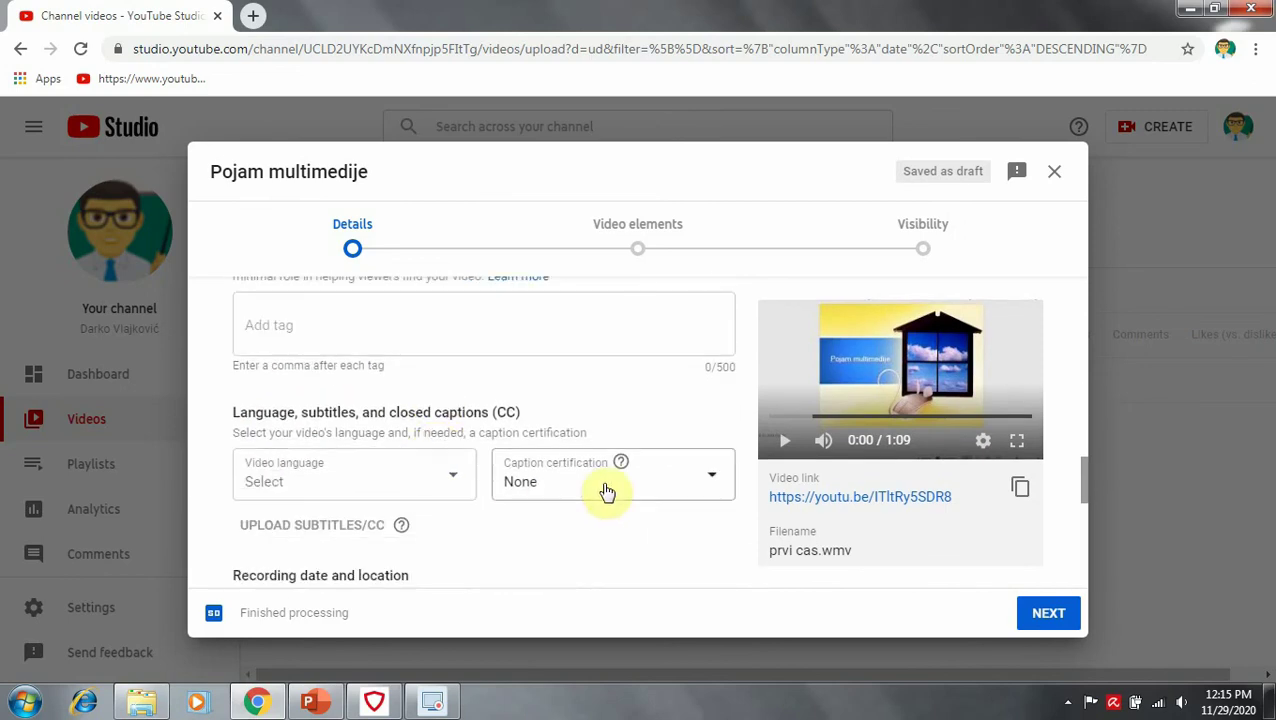
click(1040, 614)
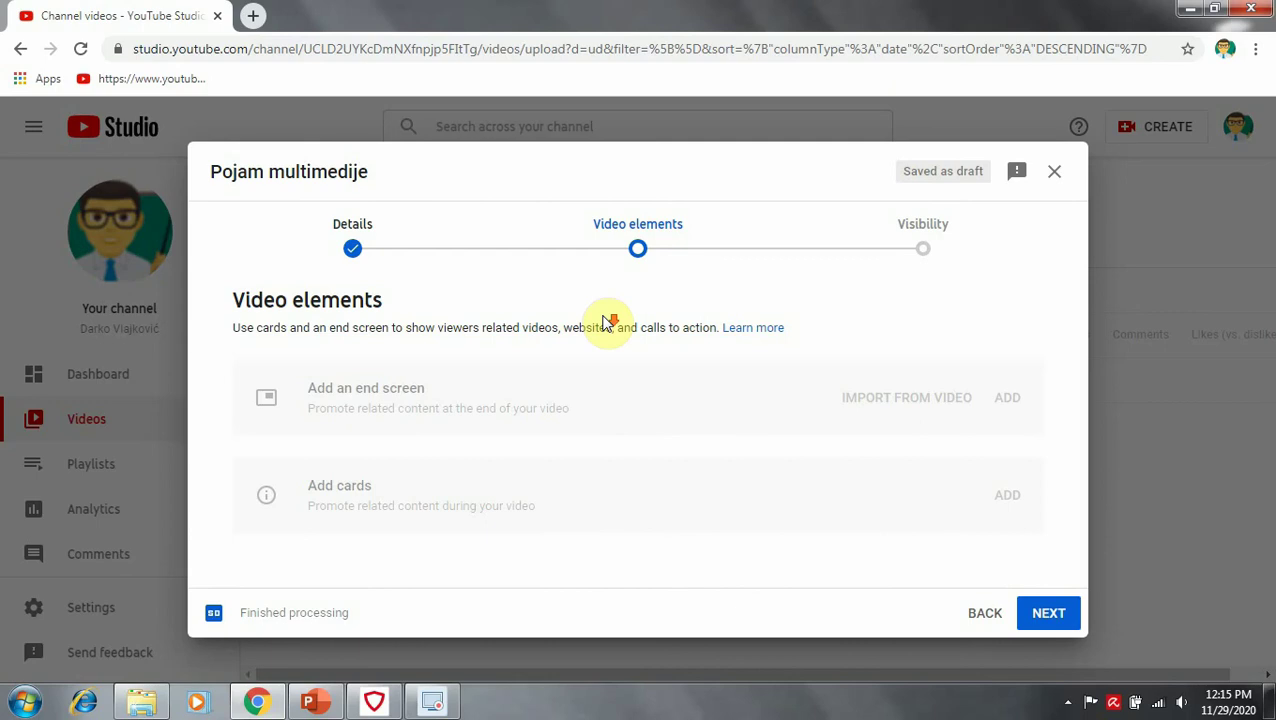
Skip the end screen and cards, set the video's visibility to Public, and publish it
click(1049, 620)
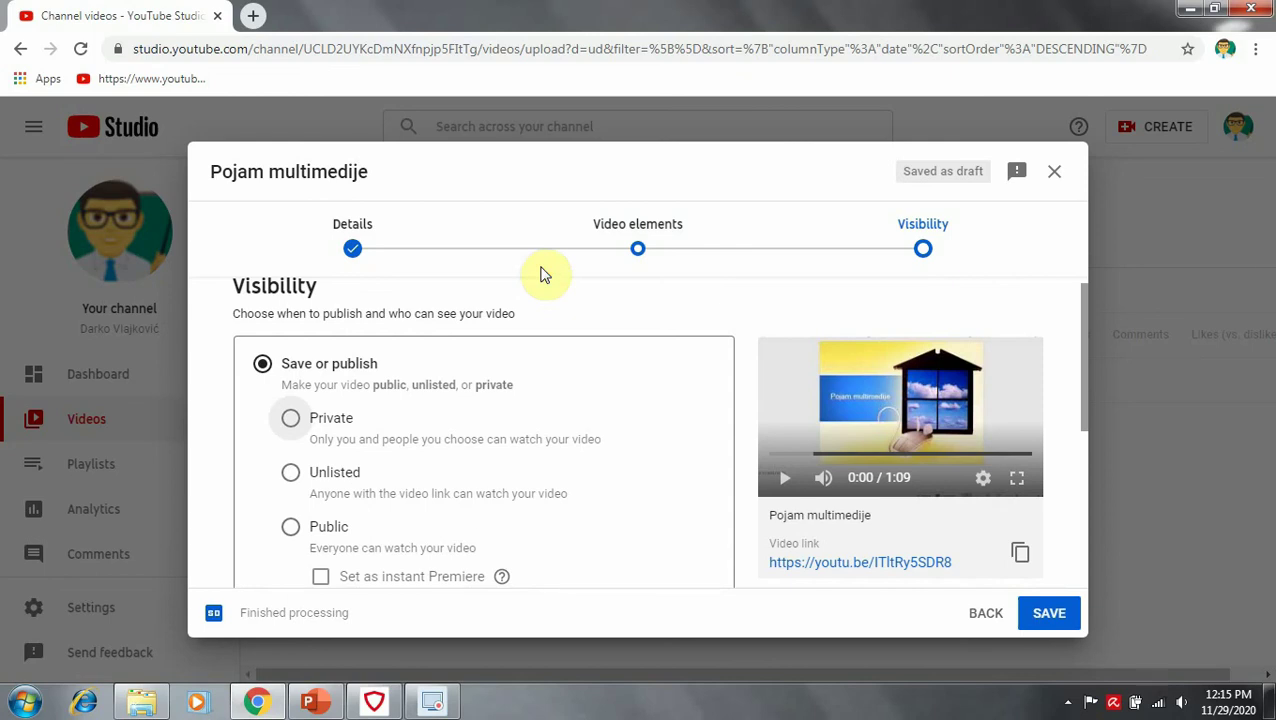
scroll(507, 336, down, 2)
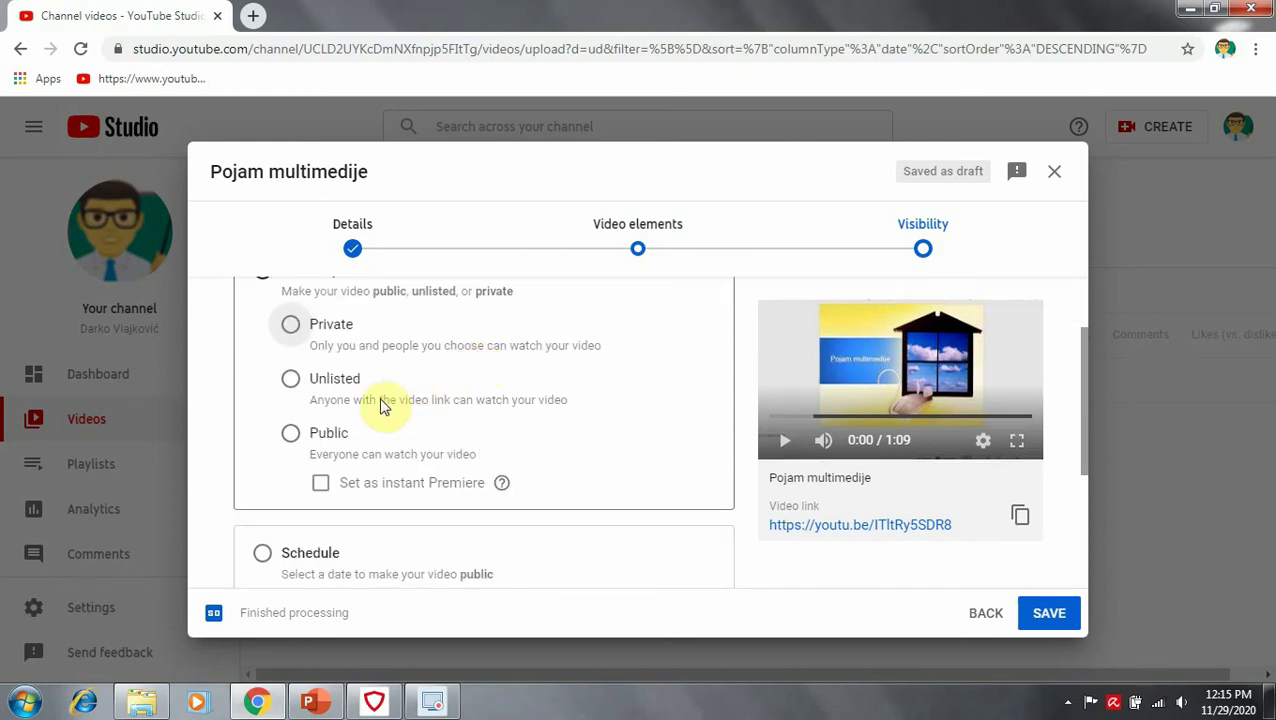
click(334, 441)
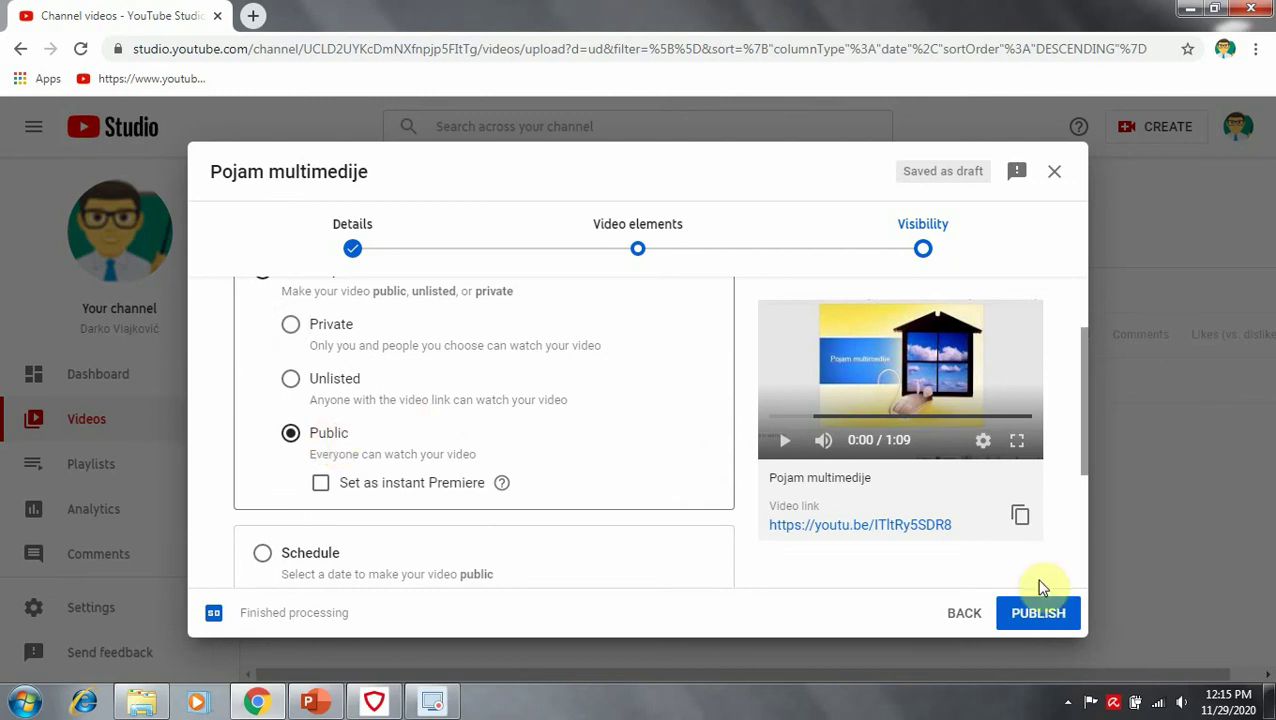
click(1044, 618)
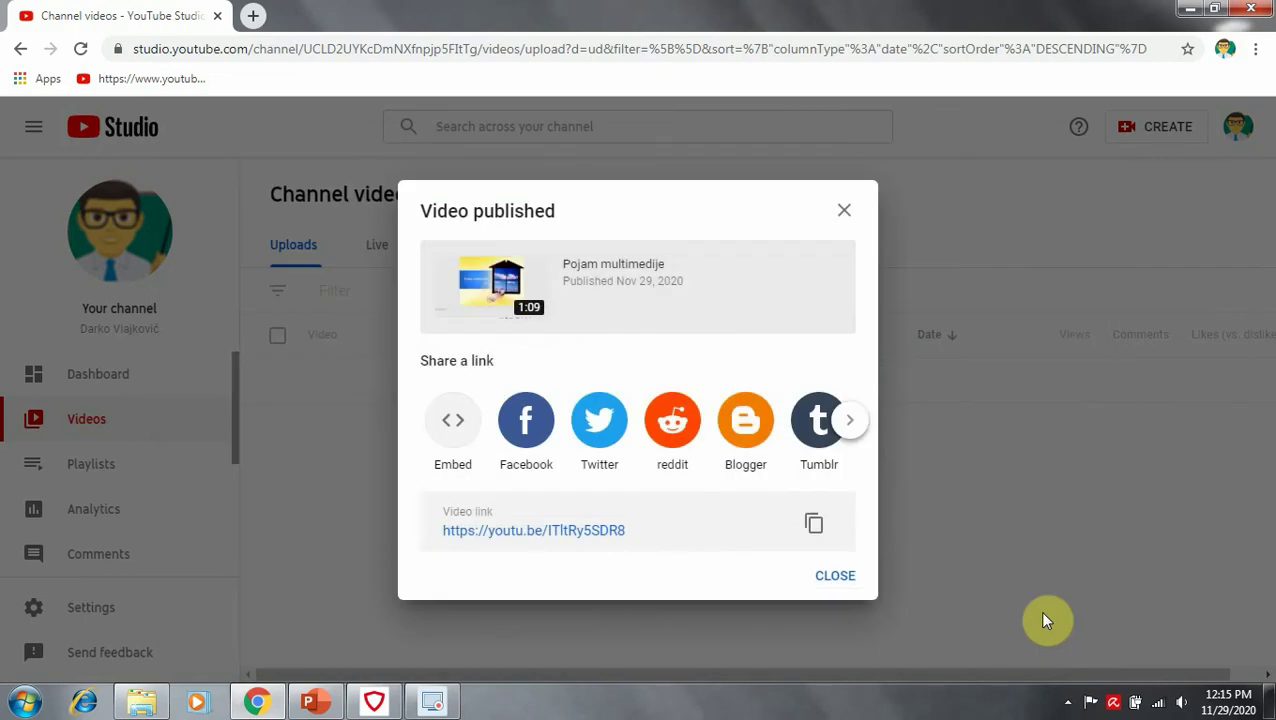
Copy the published video's link to the clipboard
click(815, 530)
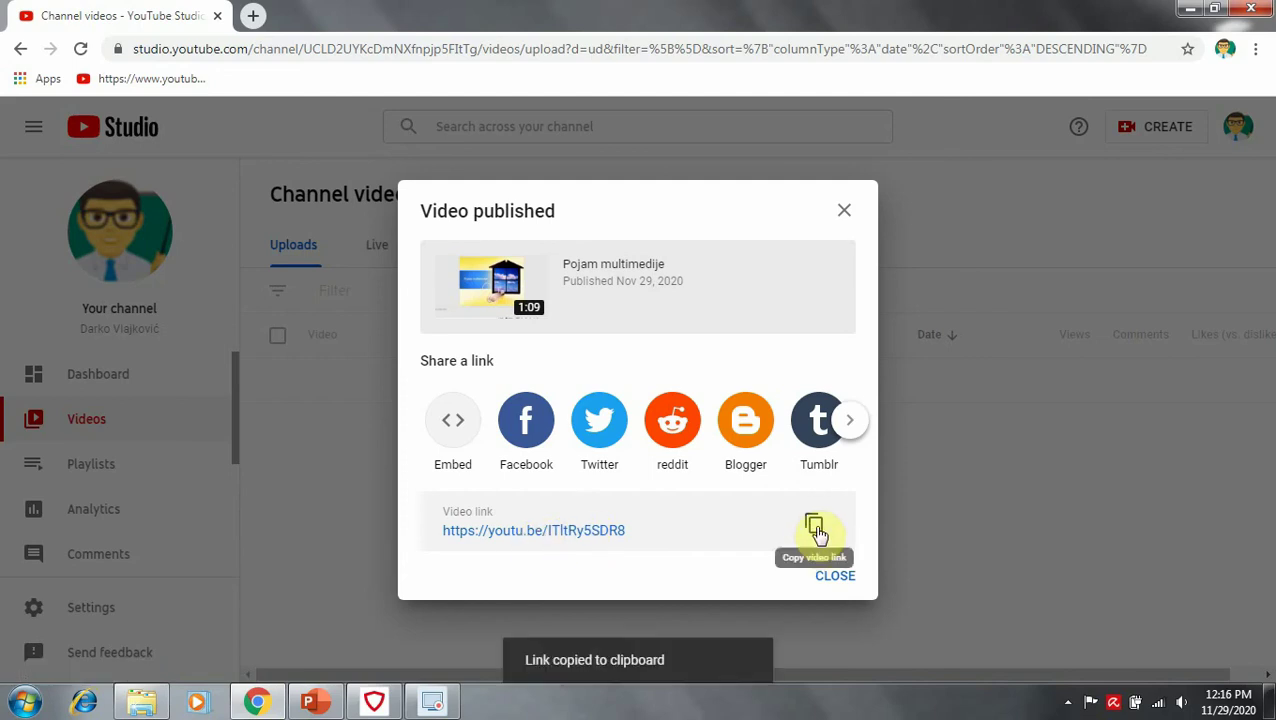
right_click(548, 533)
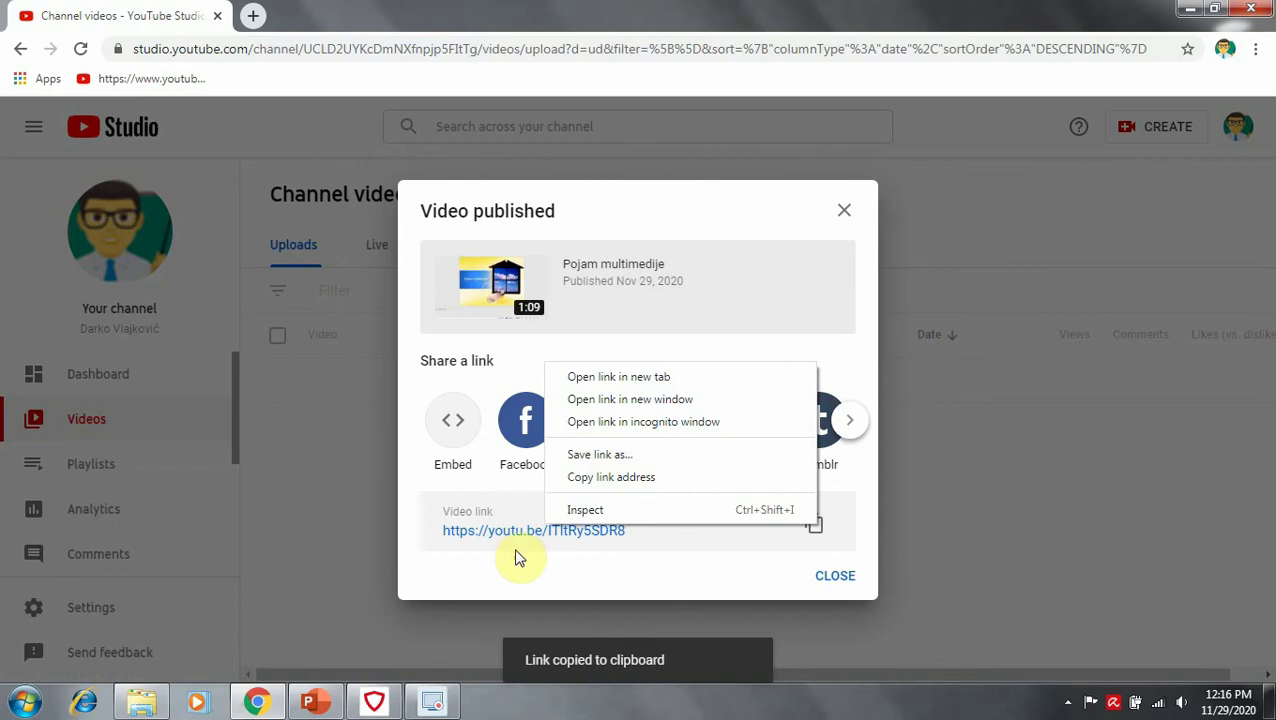
click(513, 537)
right_click(513, 537)
click(572, 471)
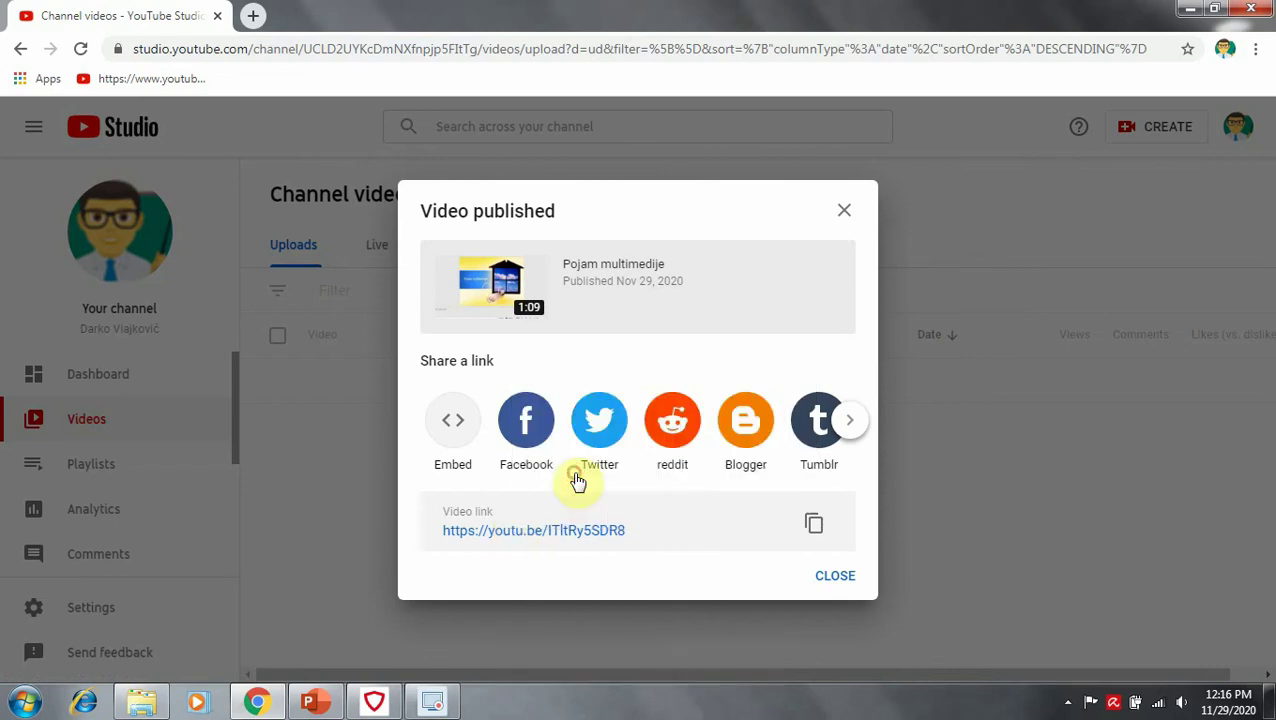
click(812, 528)
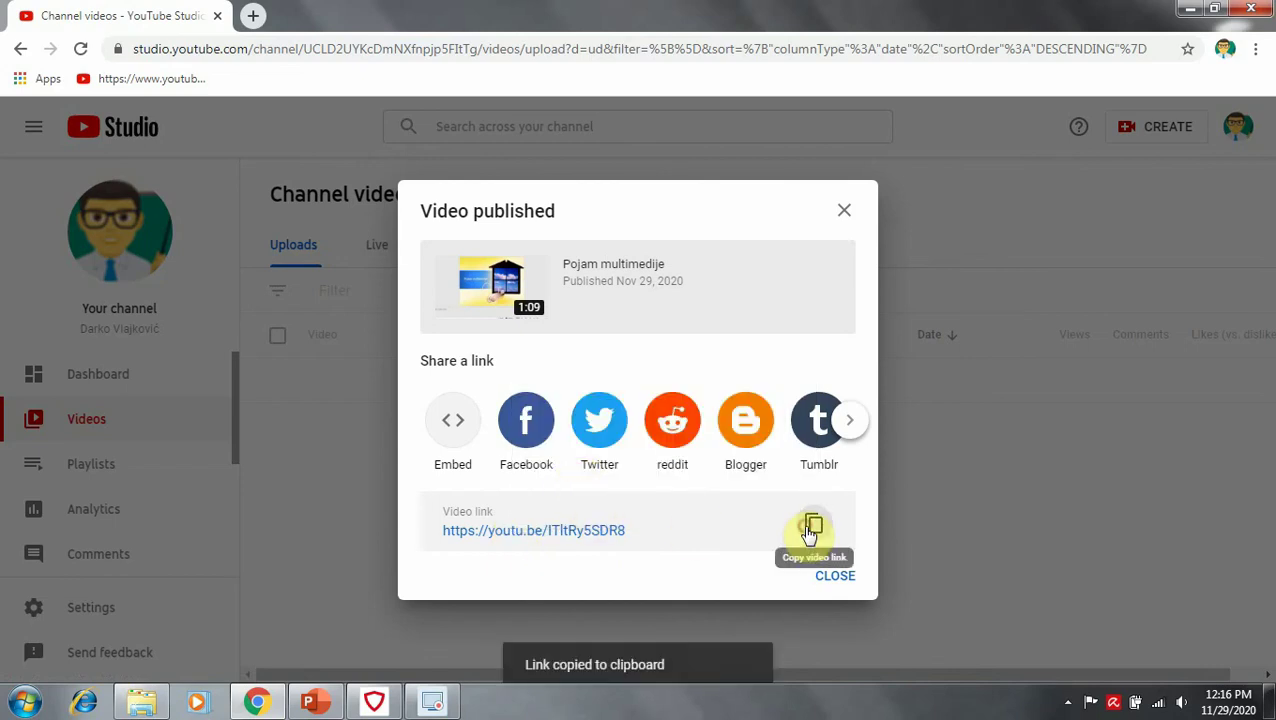
Close the published-video confirmation and review the new Pojam multimedije entry in the channel's video list
click(831, 577)
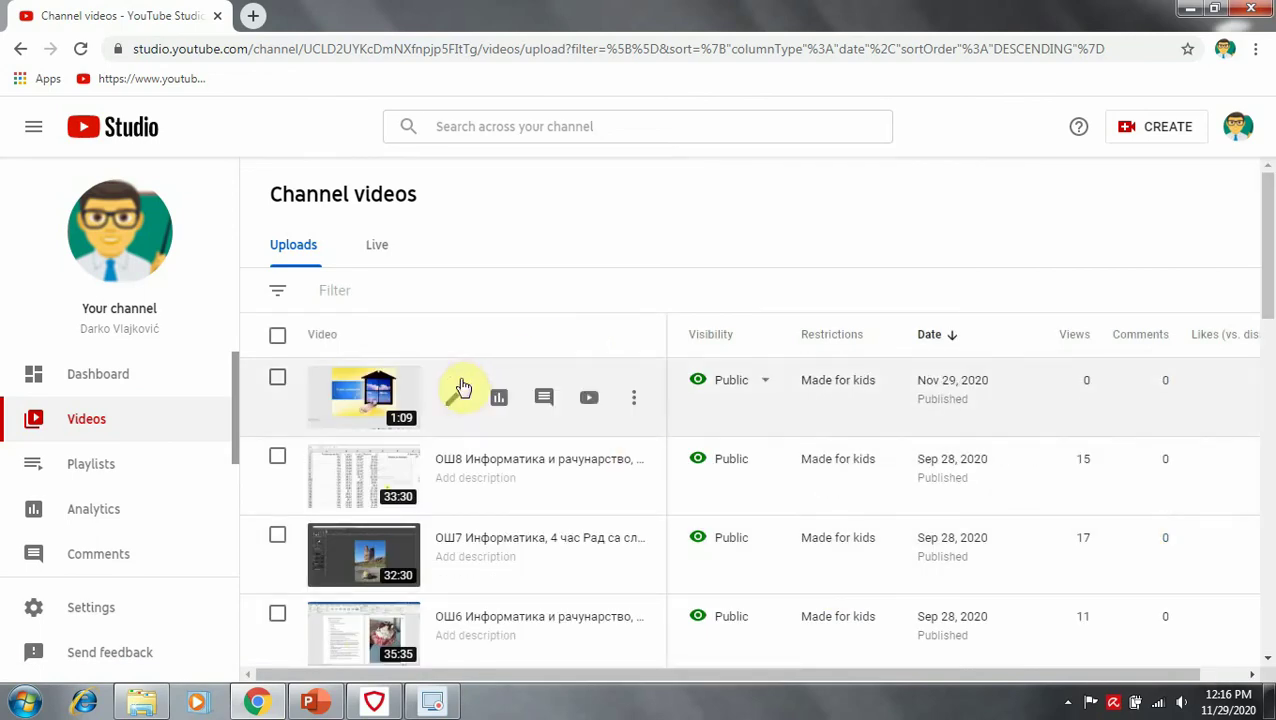
mouse_move(843, 384)
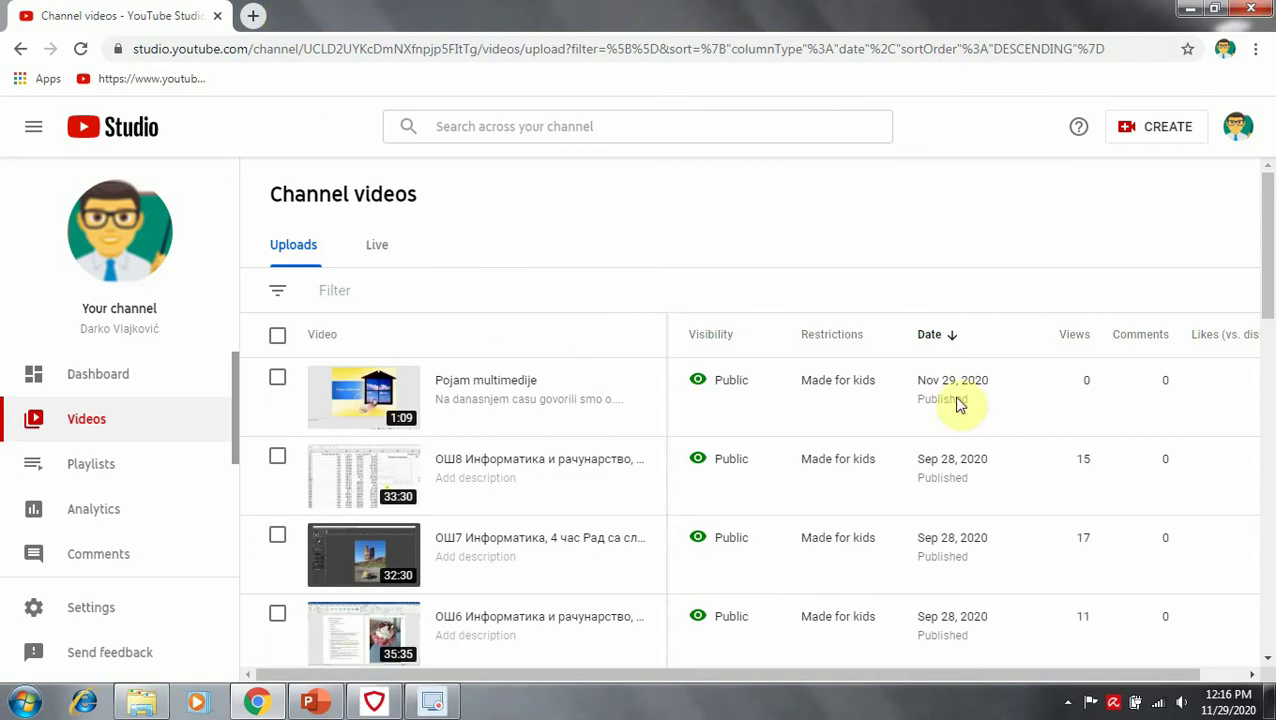
mouse_move(546, 397)
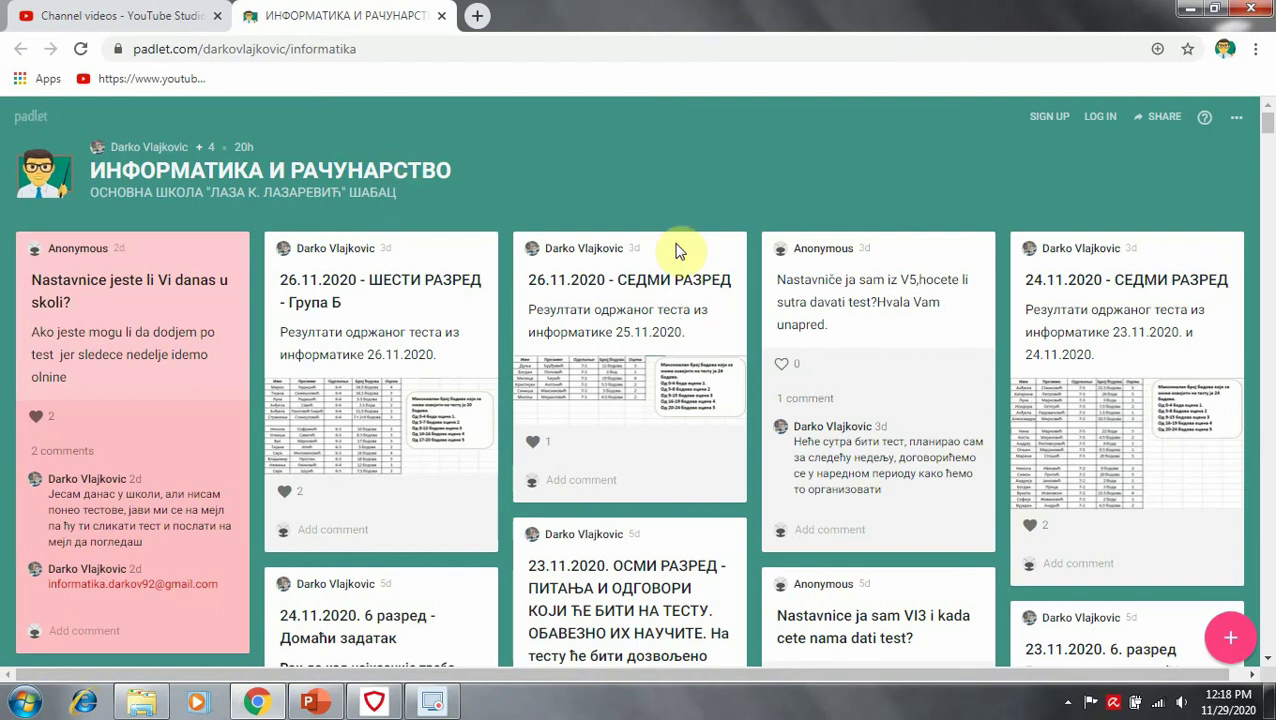
Create a new post on the Padlet informatics board and attach the copied YouTube link to it
click(1236, 645)
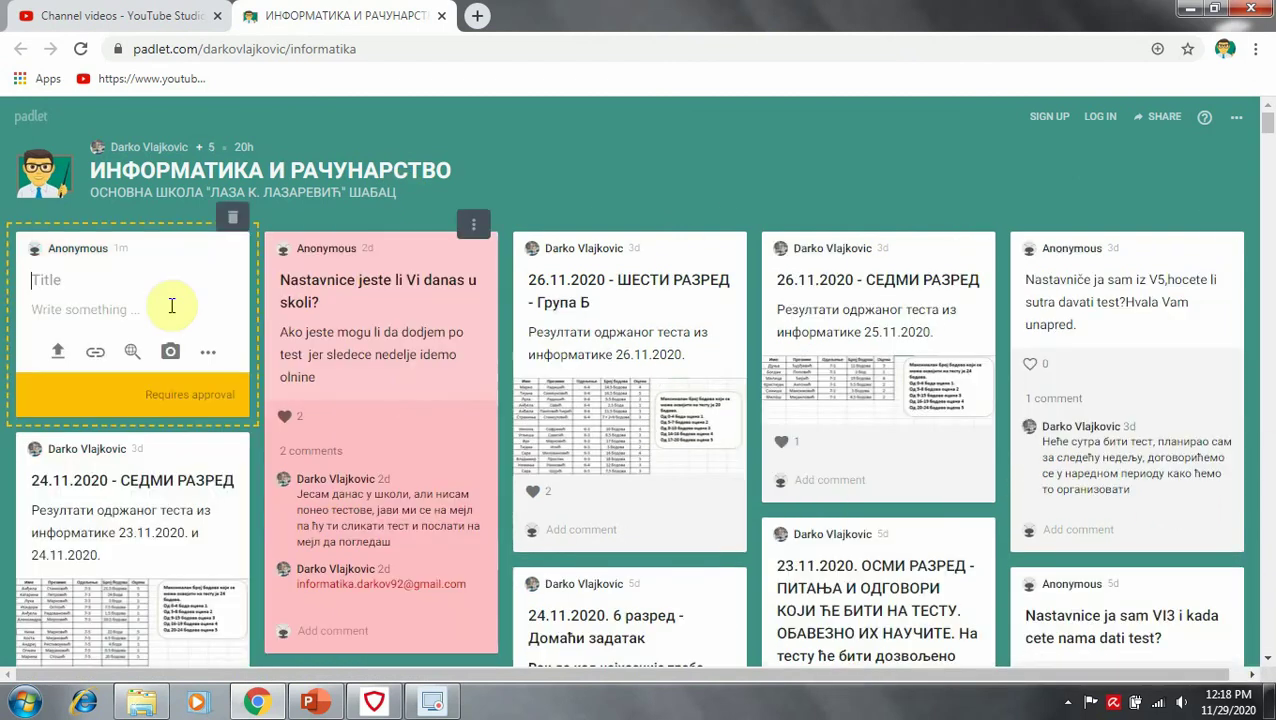
click(92, 357)
right_click(476, 362)
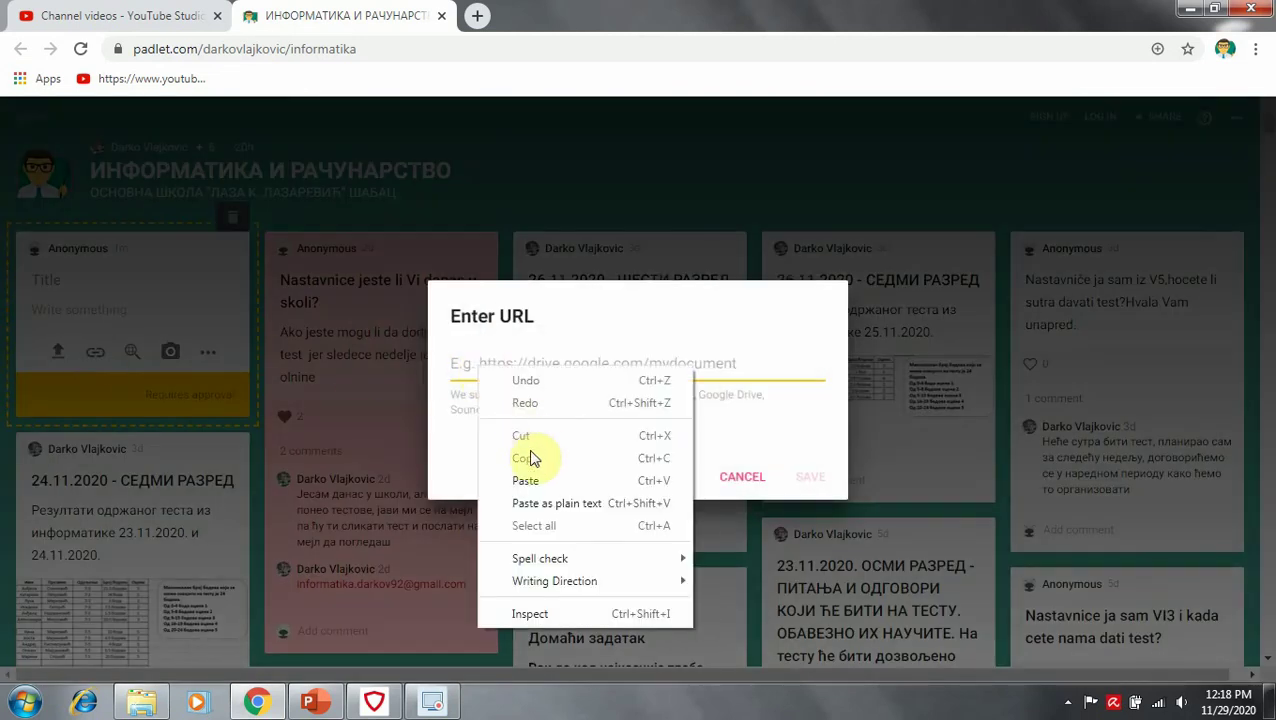
click(541, 480)
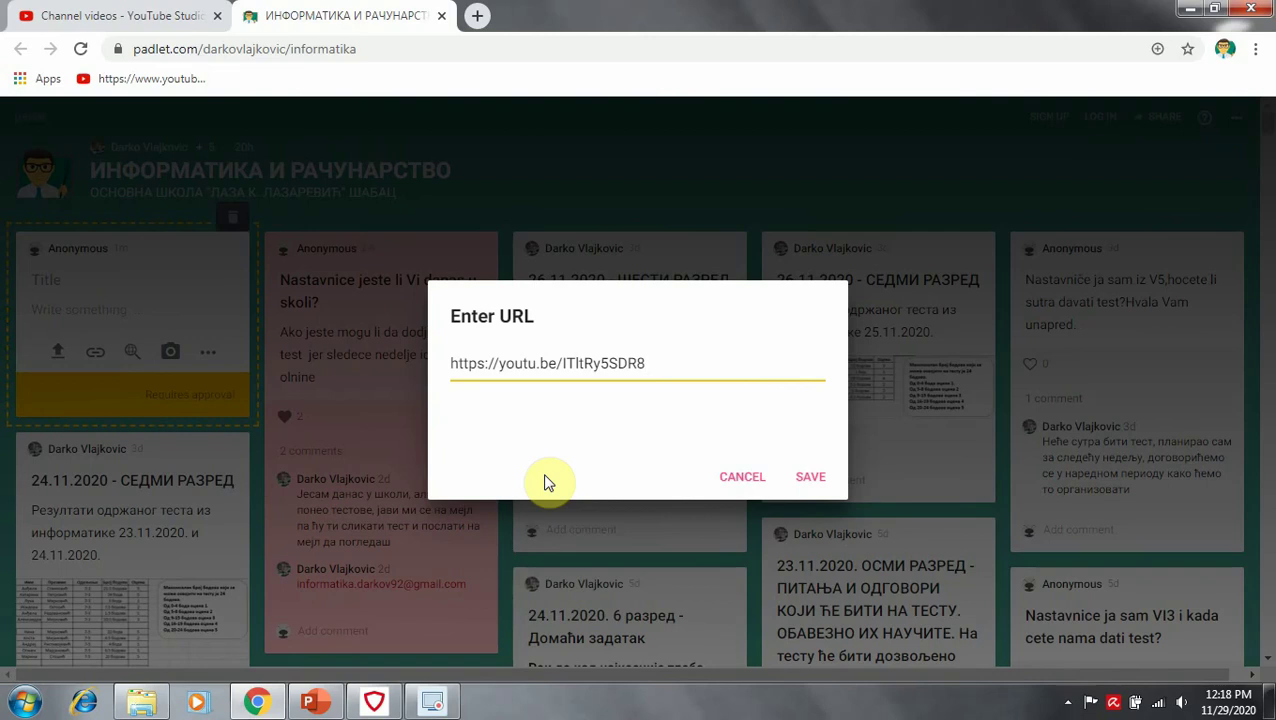
click(818, 477)
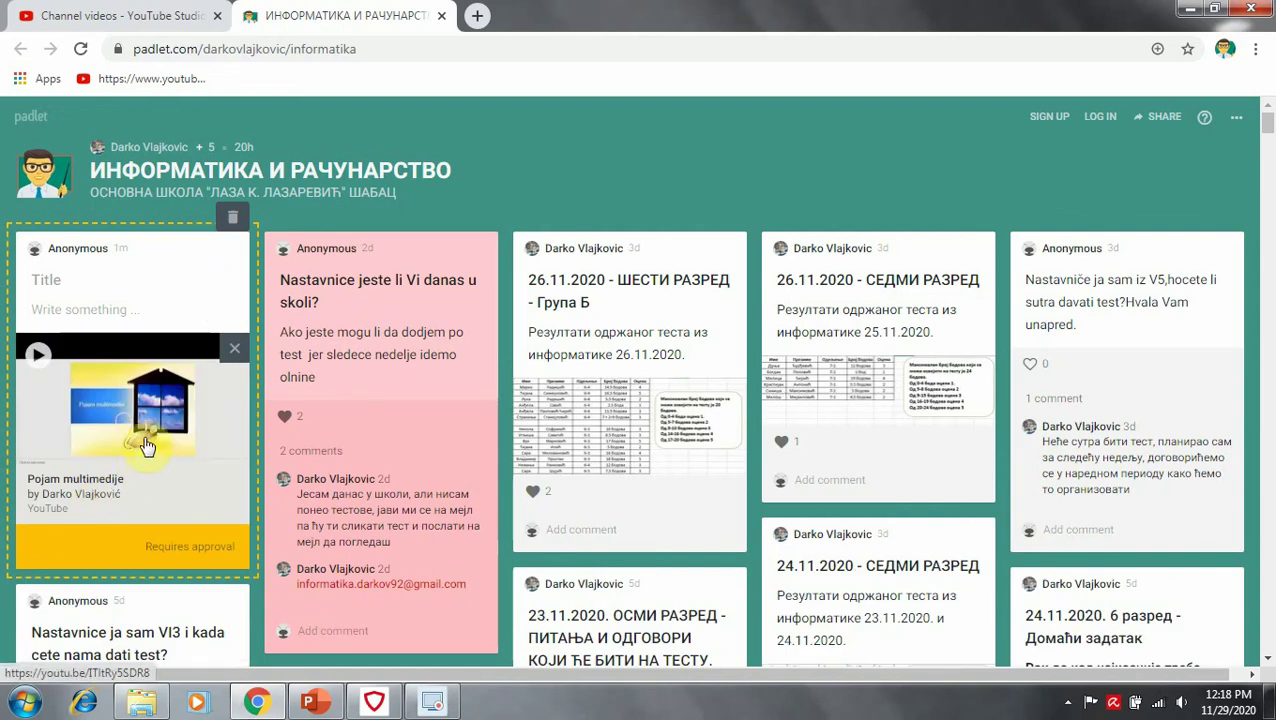
Play the attached video in the post at full screen, return to the board, and finish the post
click(125, 281)
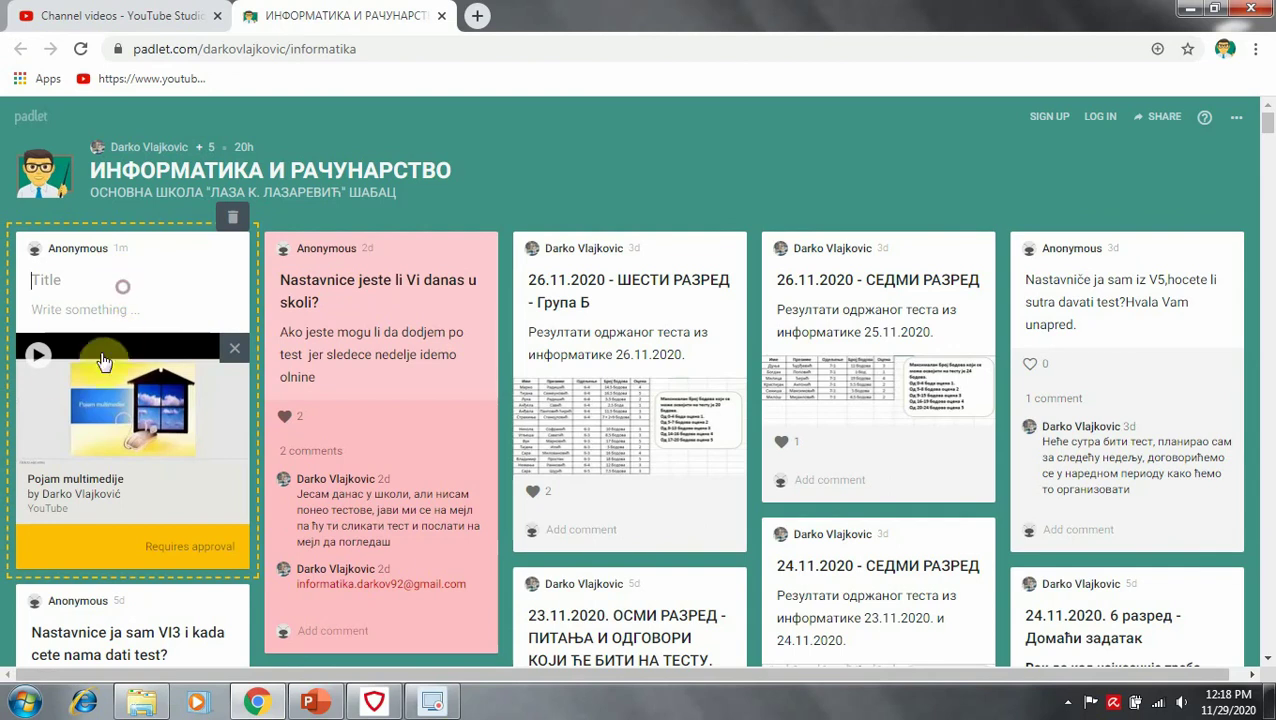
click(43, 360)
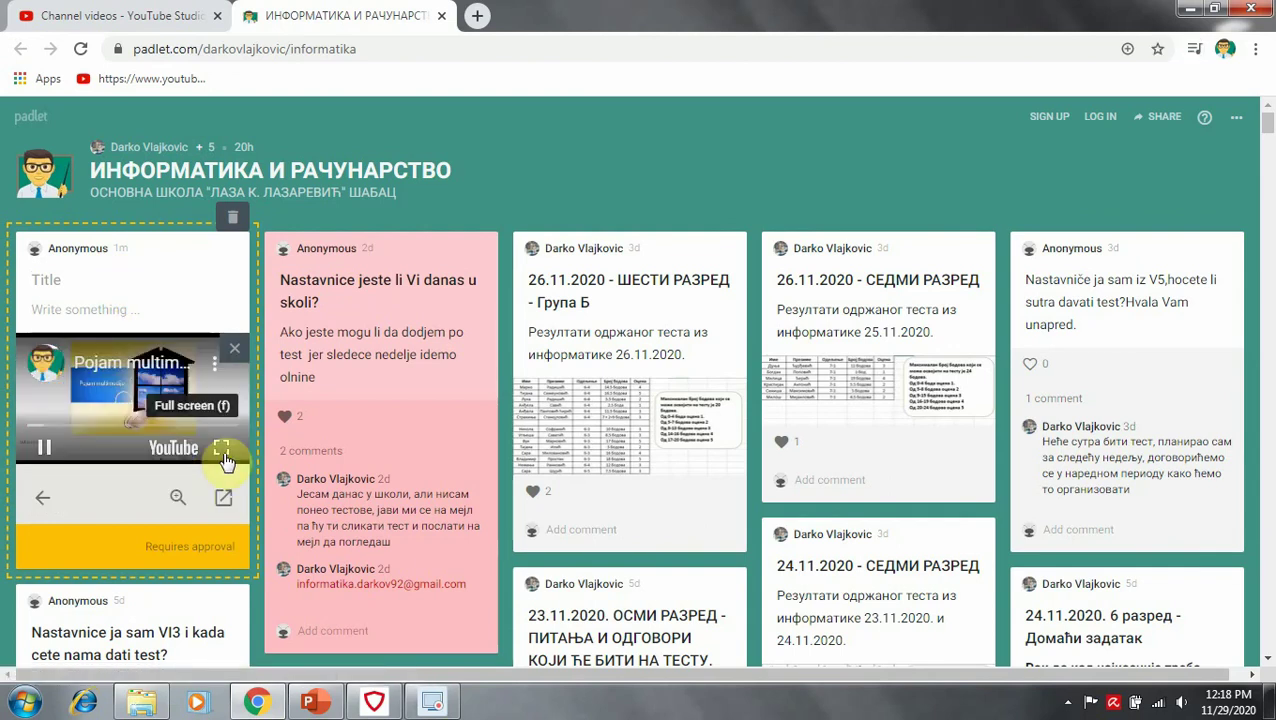
click(222, 453)
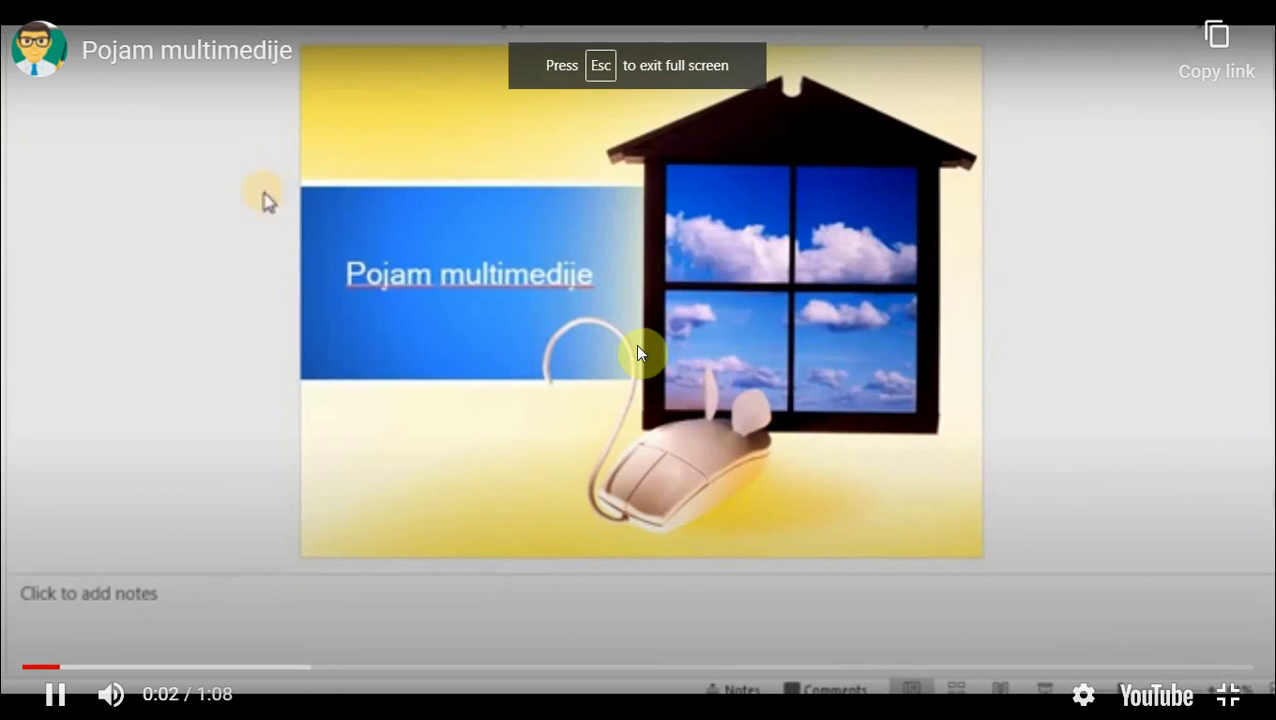
click(1230, 702)
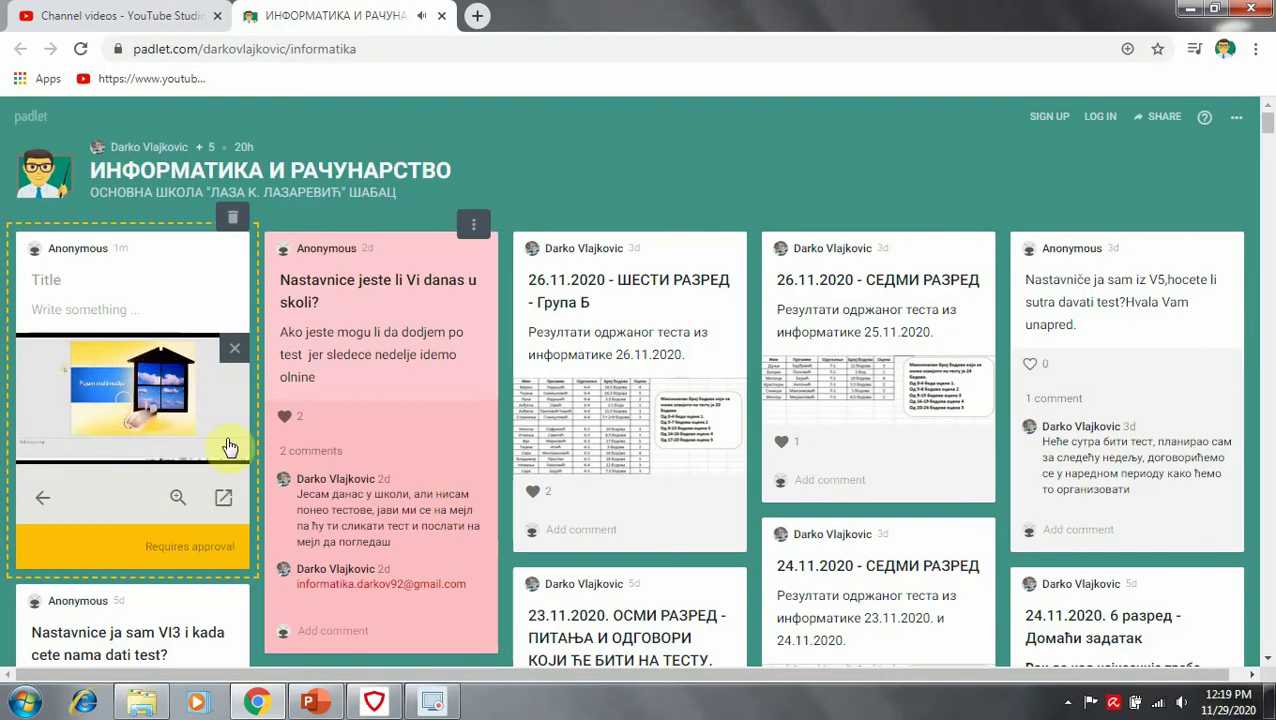
click(246, 353)
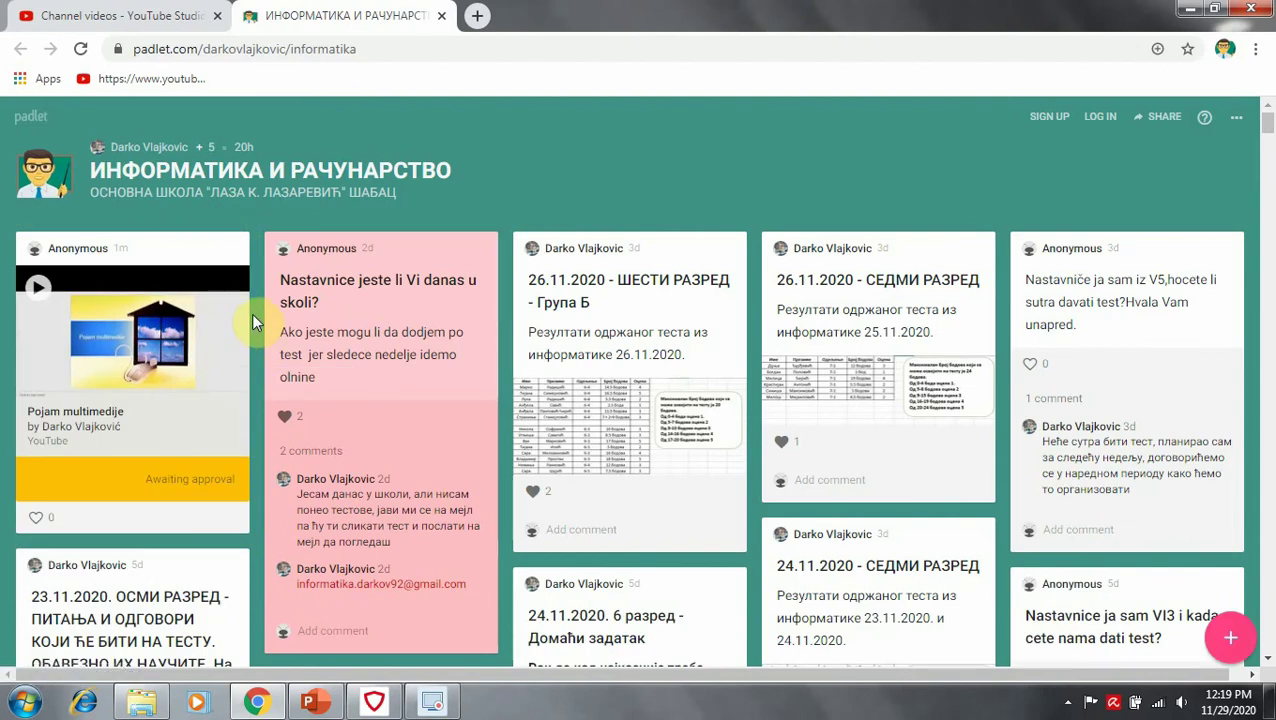
Return to the channel's video list through YouTube's Your videos and open the Pojam multimedije video on YouTube
click(160, 8)
click(150, 78)
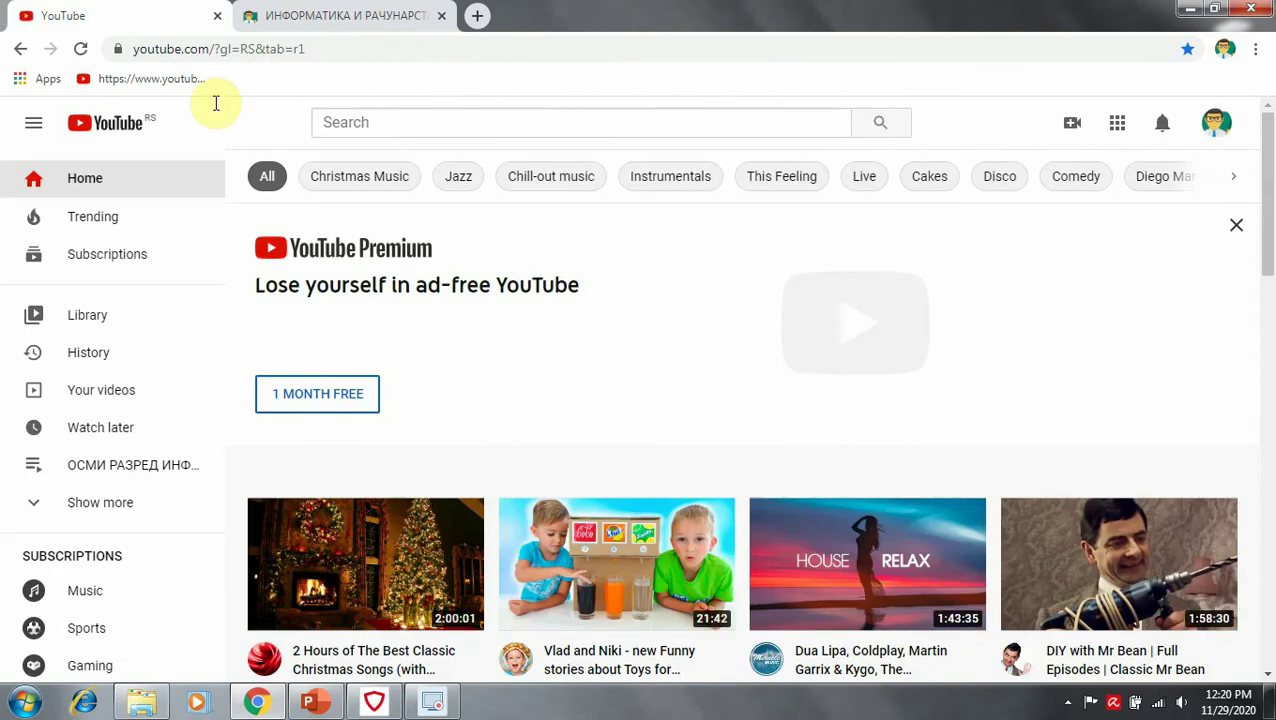
click(92, 399)
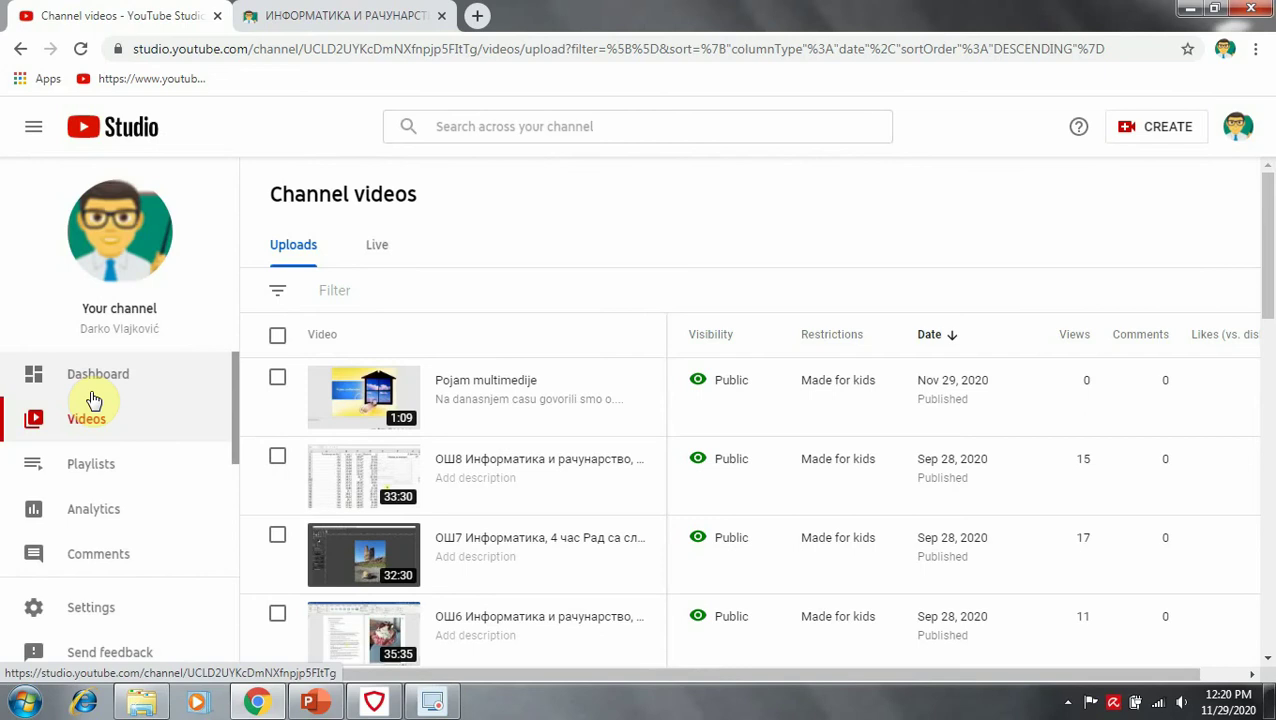
mouse_move(365, 404)
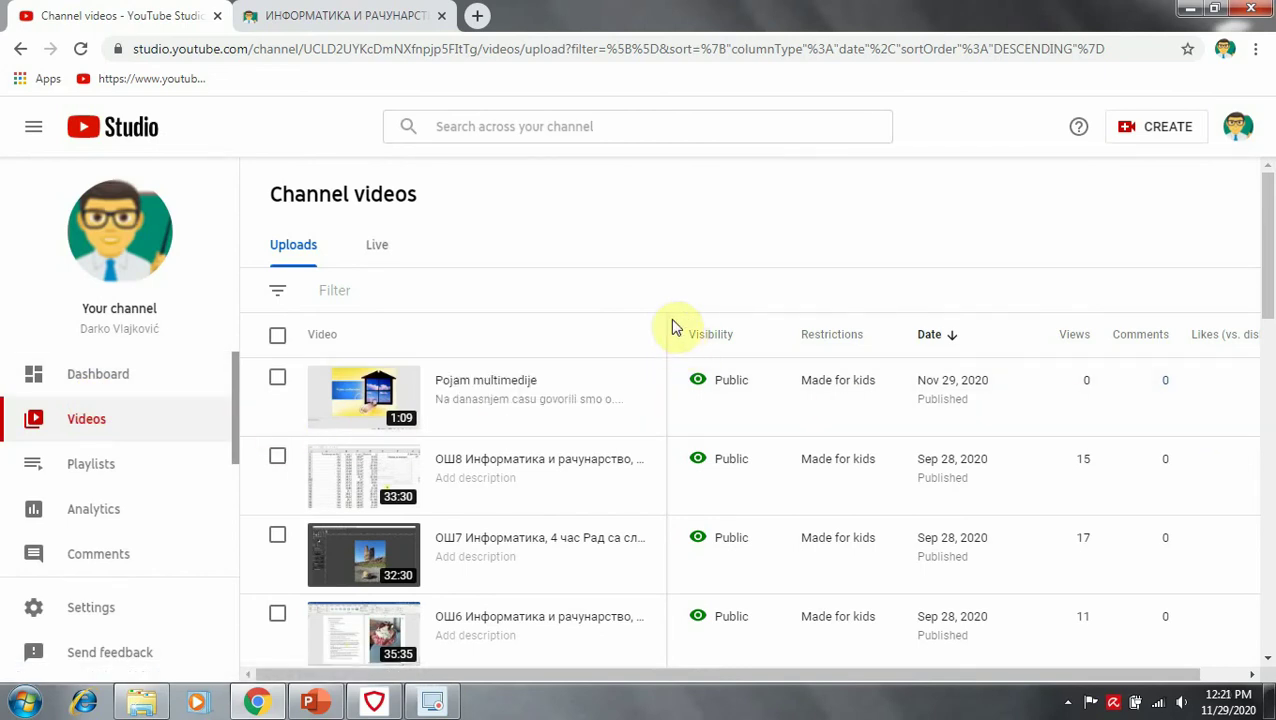
mouse_move(500, 398)
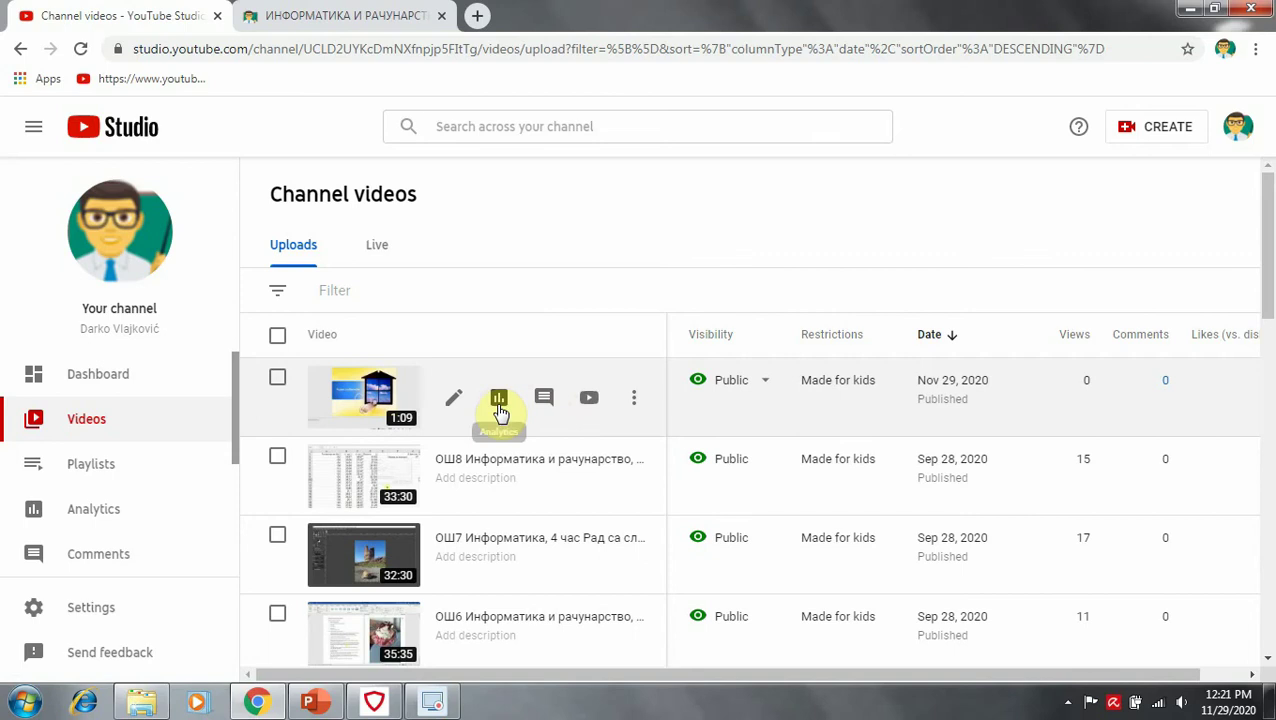
click(591, 401)
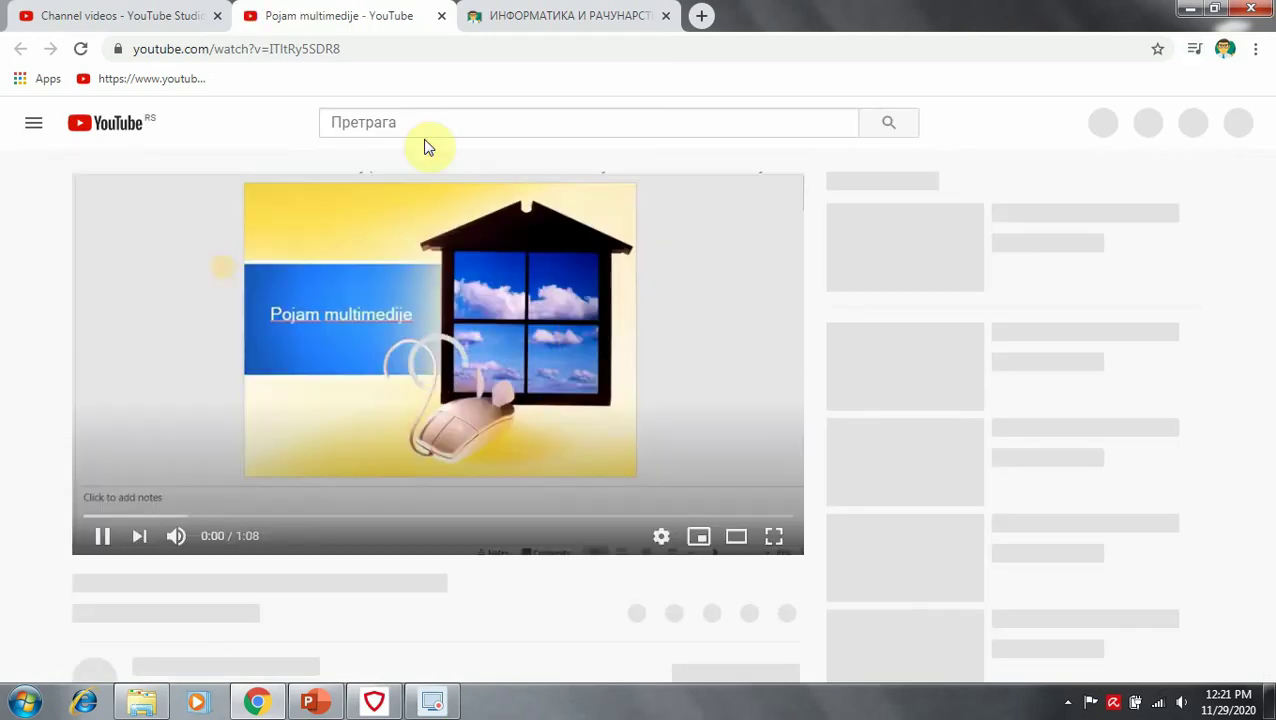
Copy the Pojam multimedije watch page's address and return to the channel's video list
click(332, 49)
right_click(330, 47)
click(368, 115)
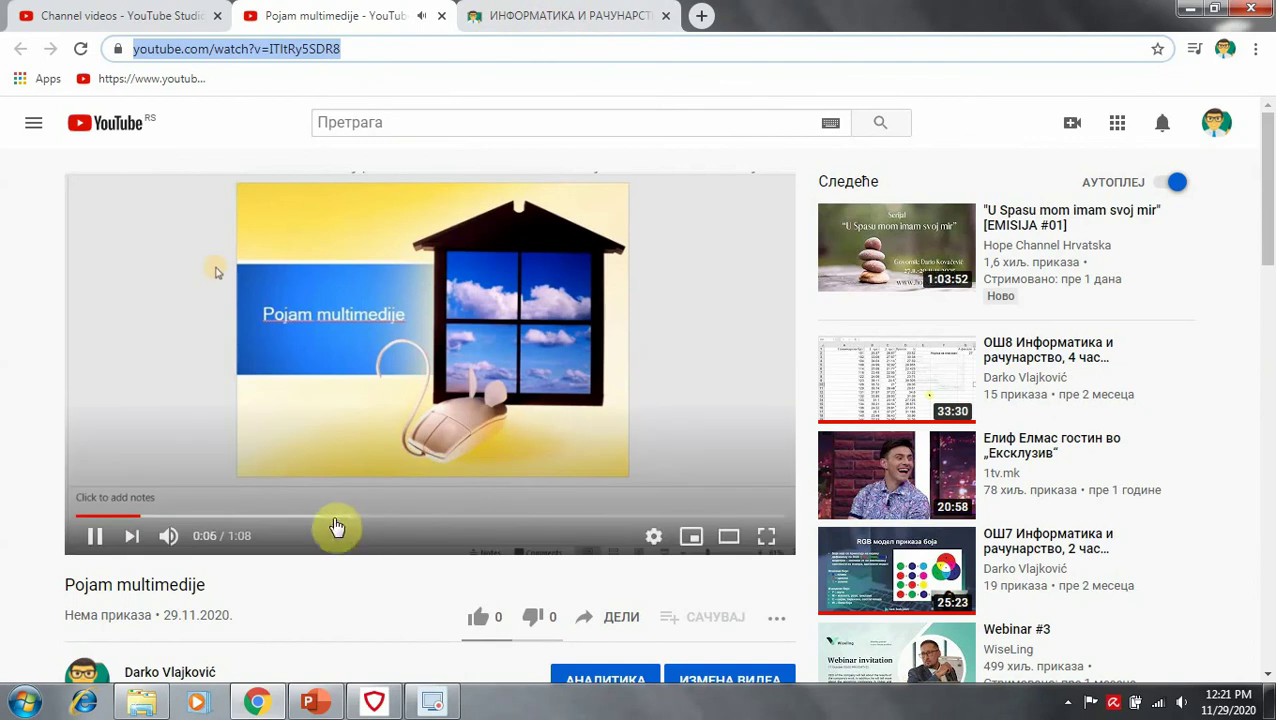
click(418, 408)
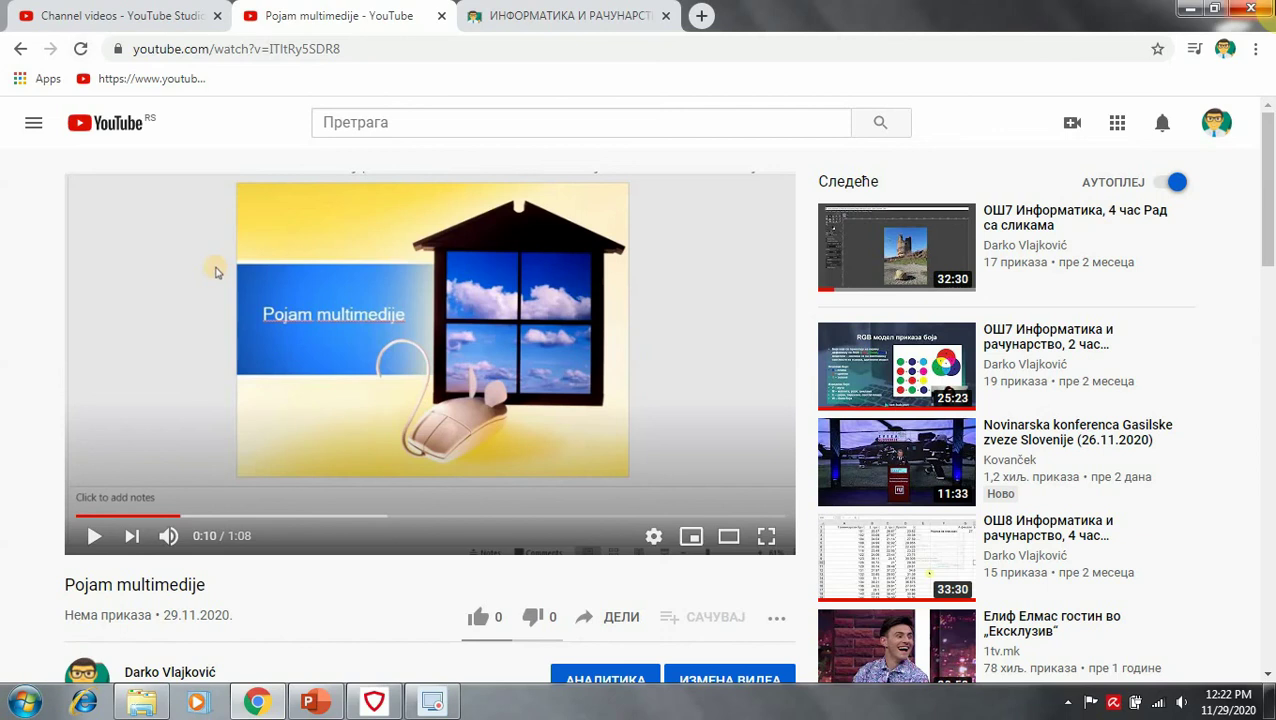
click(191, 14)
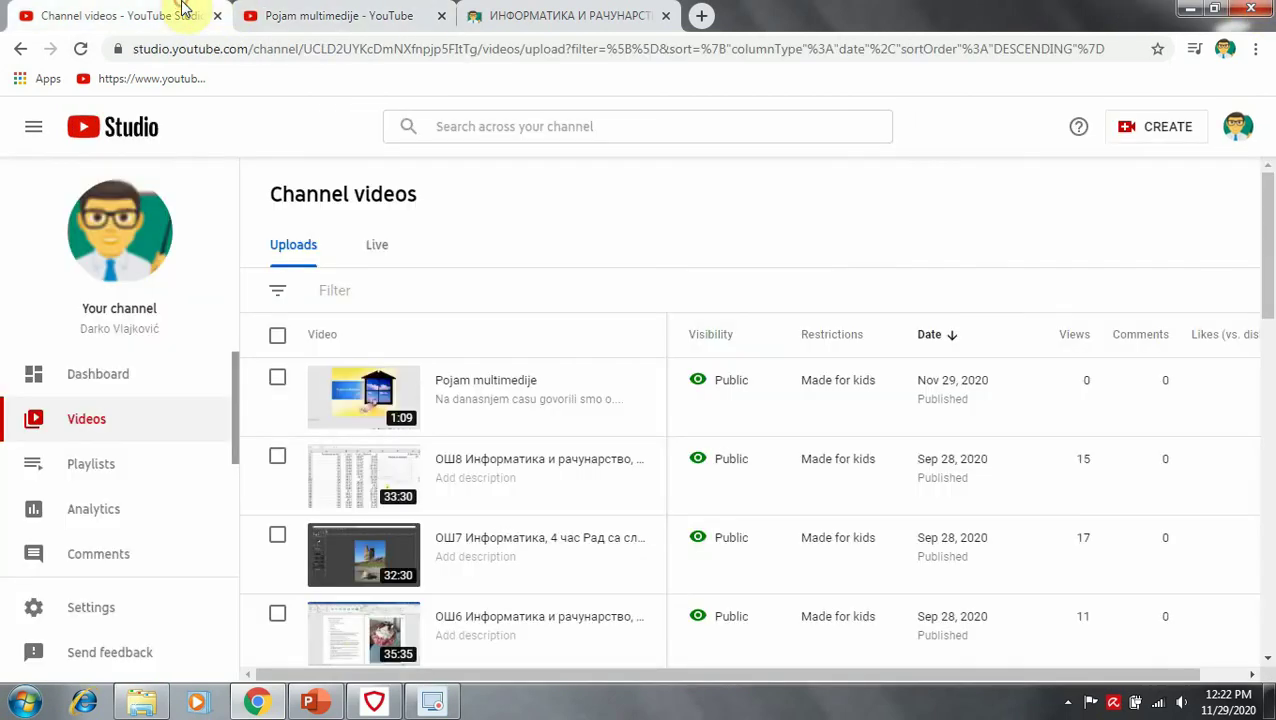
click(750, 385)
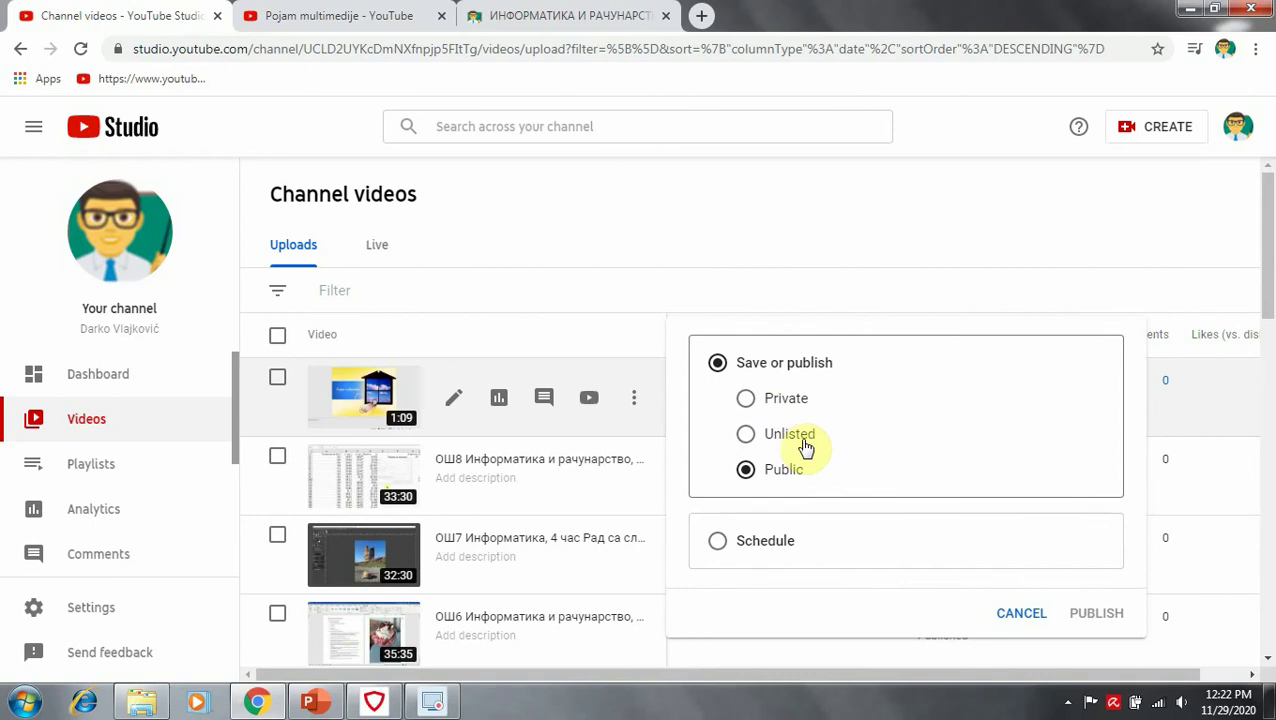
click(786, 399)
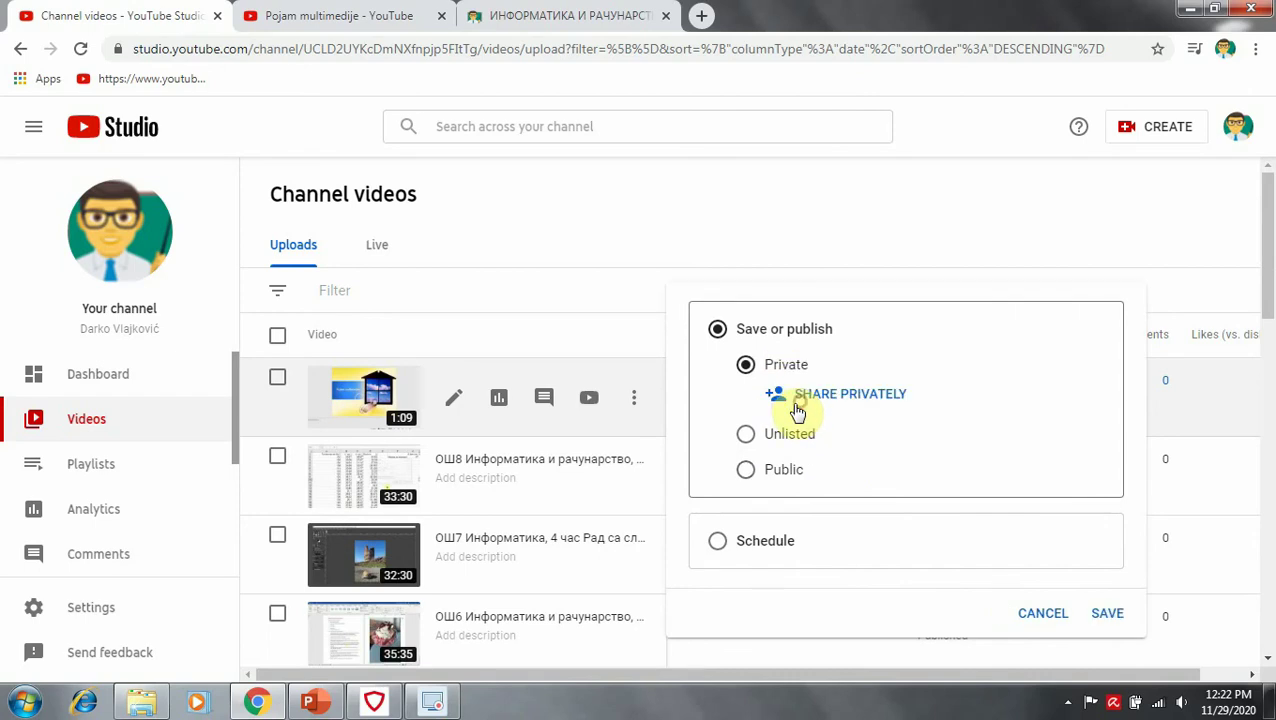
click(995, 245)
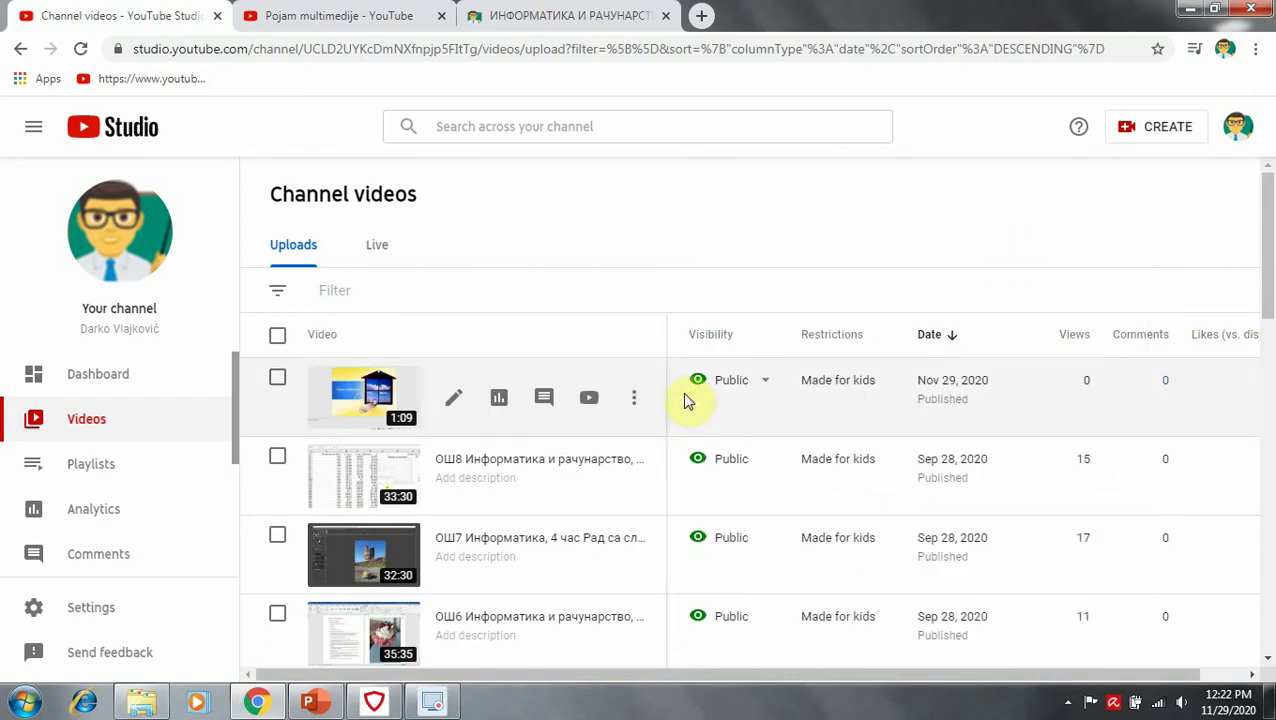
Change the Pojam multimedije video's visibility to Private and save the change
click(773, 389)
click(790, 400)
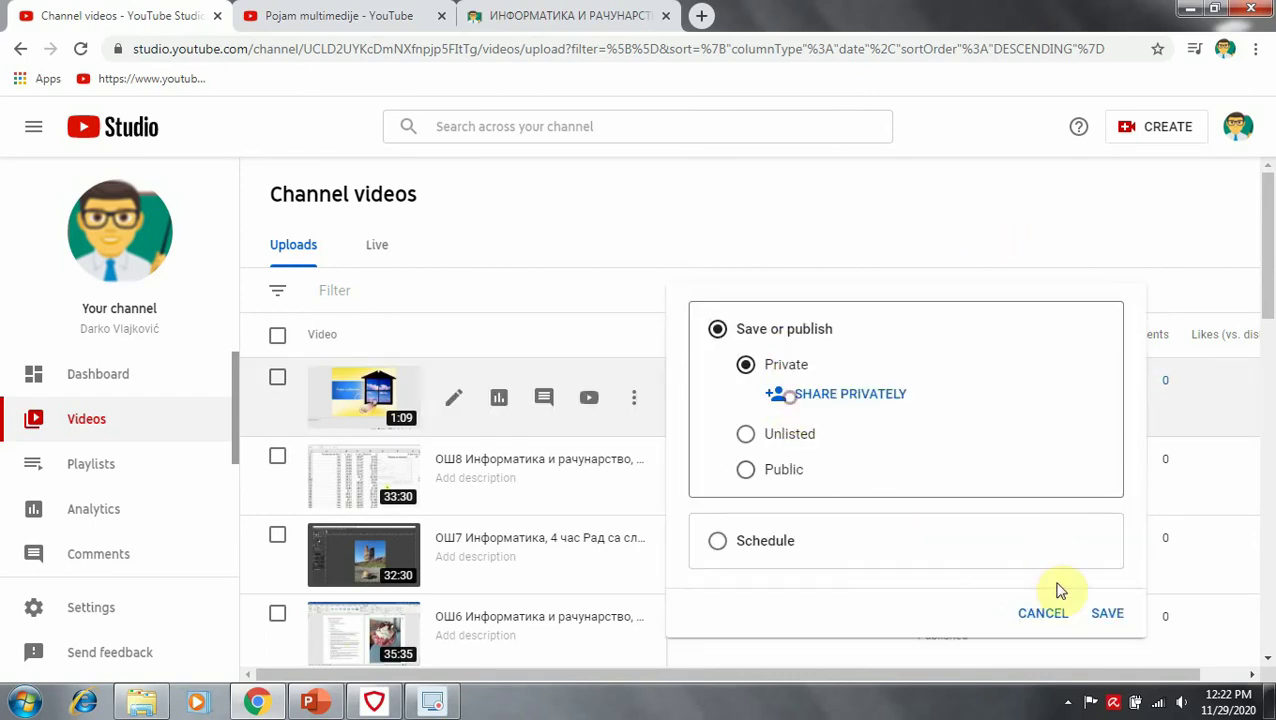
click(1115, 615)
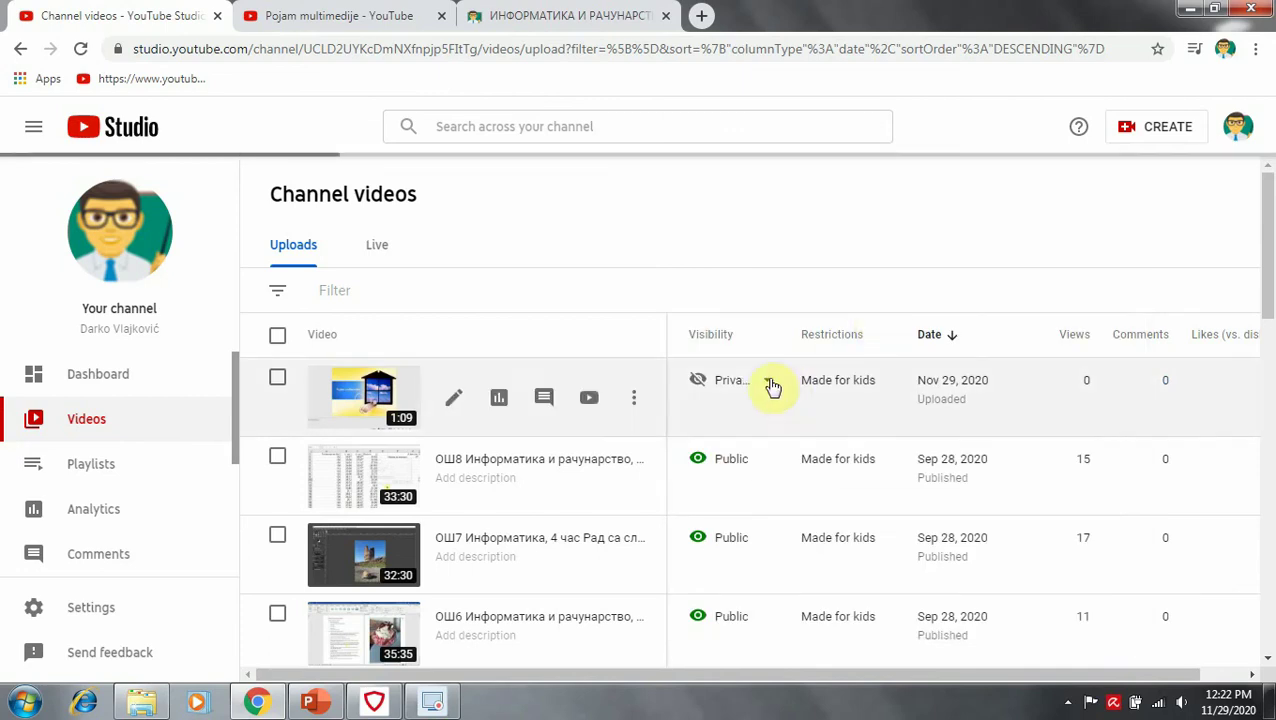
Close the browser, and close the open Free Cam project without saving it
click(1250, 8)
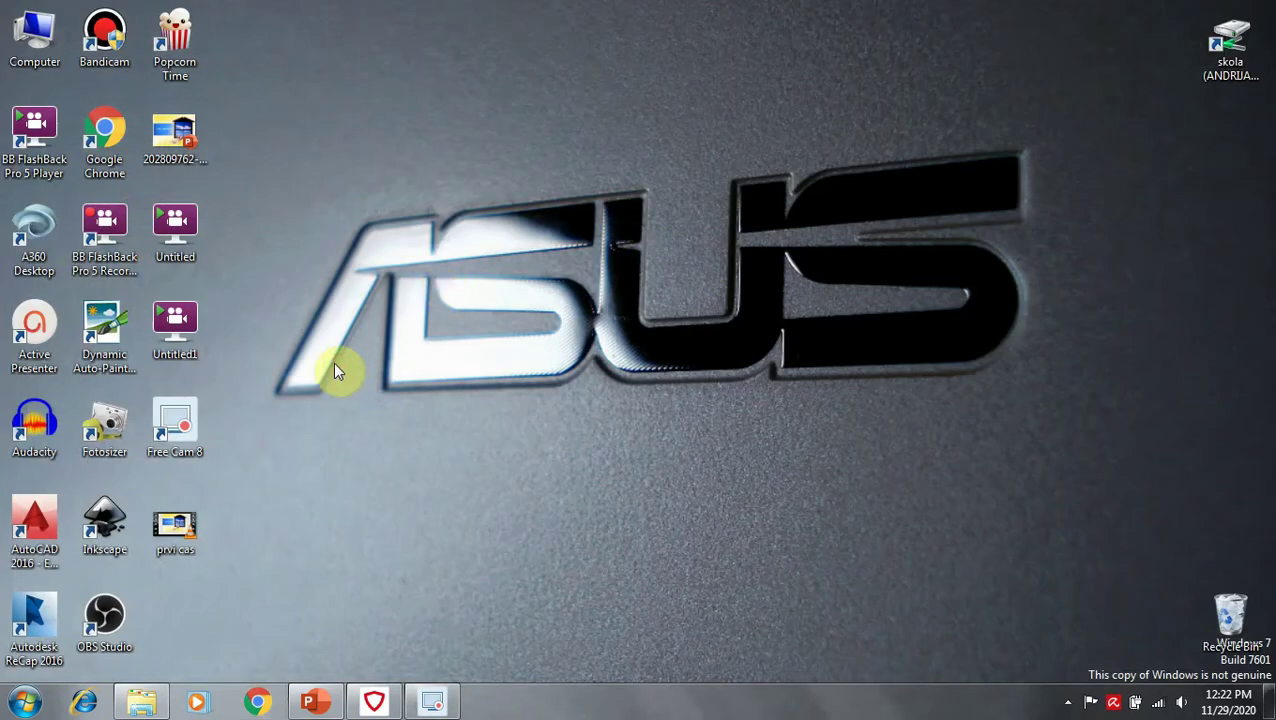
double_click(184, 415)
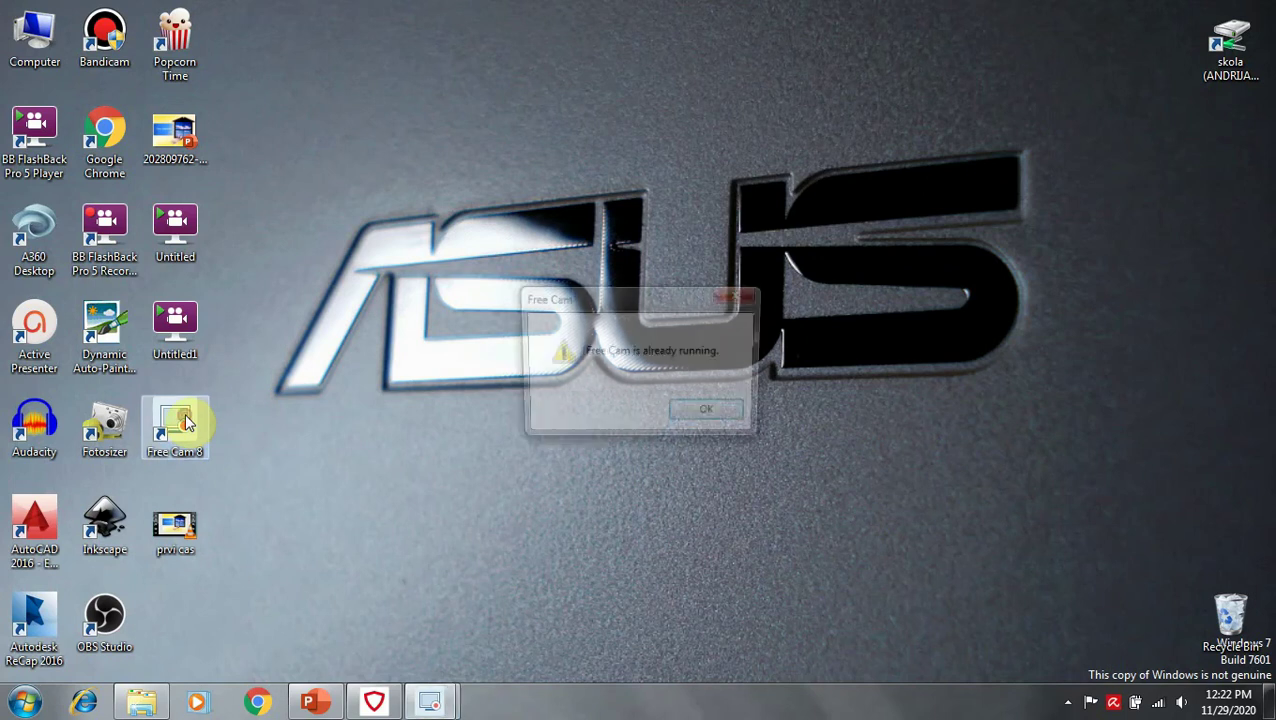
click(711, 414)
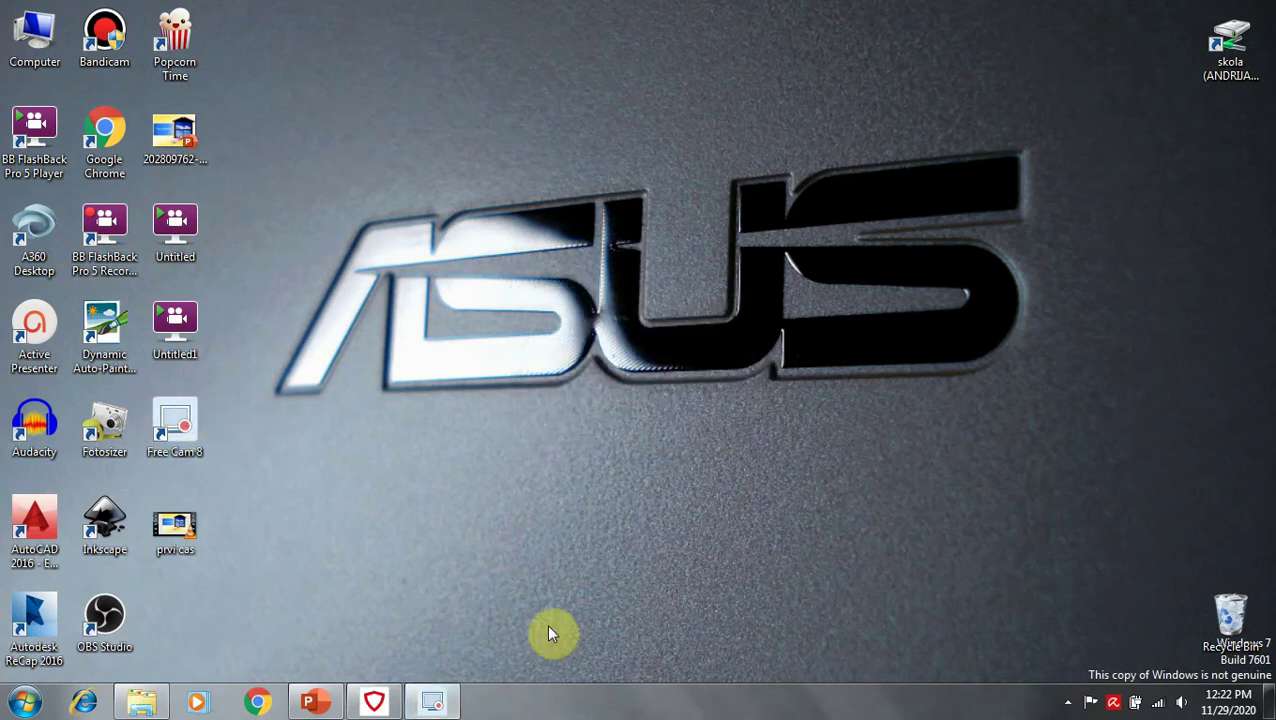
click(432, 702)
click(1126, 10)
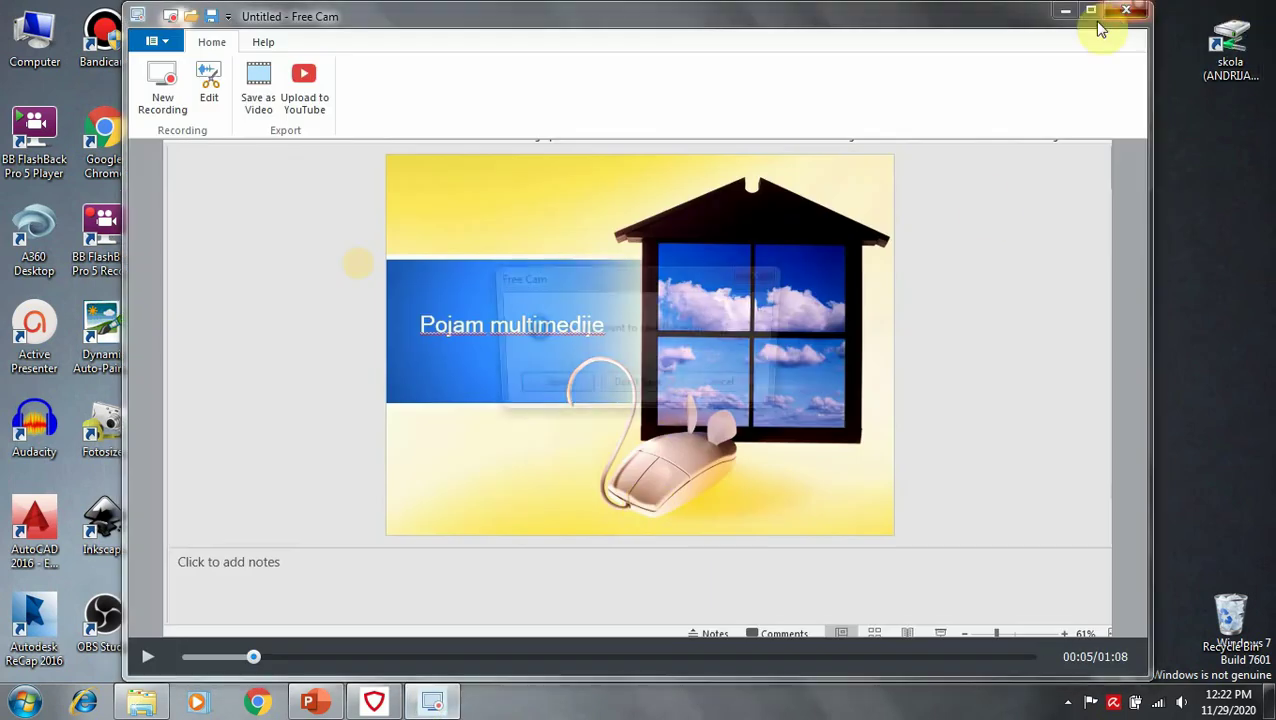
click(652, 395)
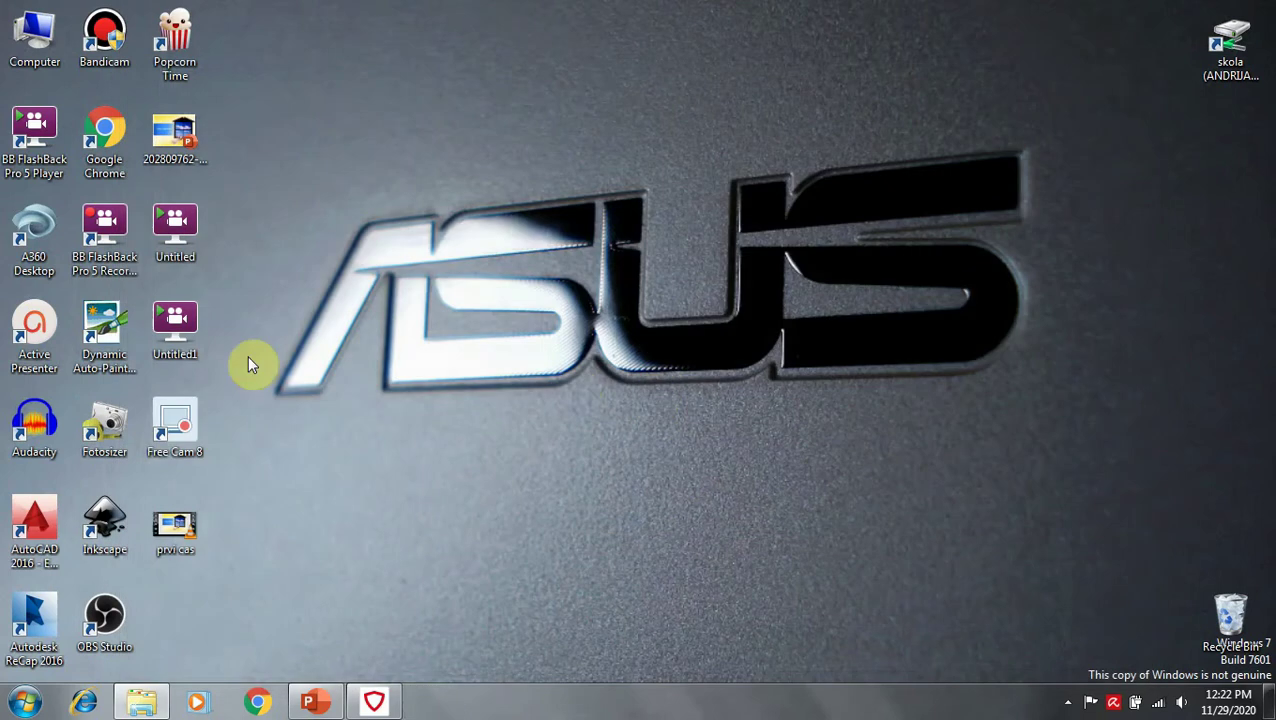
Open Free Cam 8, start a new recording, and set its capture area to Fullscreen
double_click(196, 416)
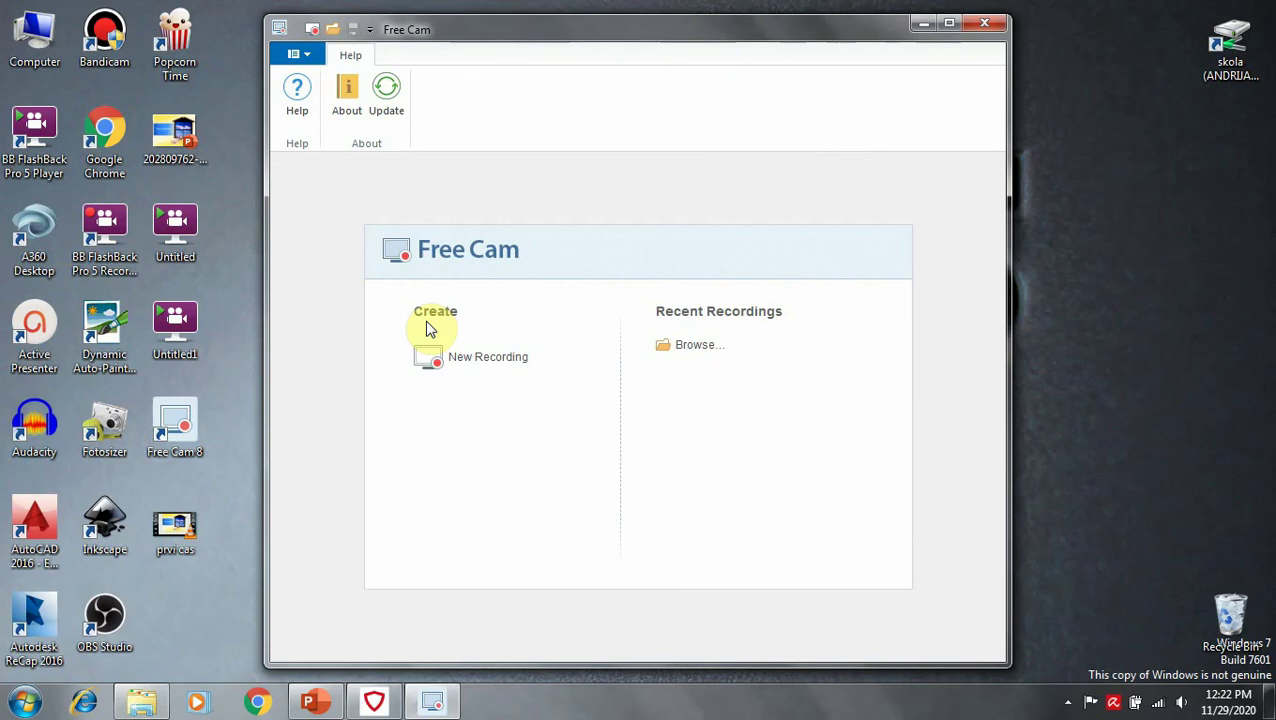
click(482, 367)
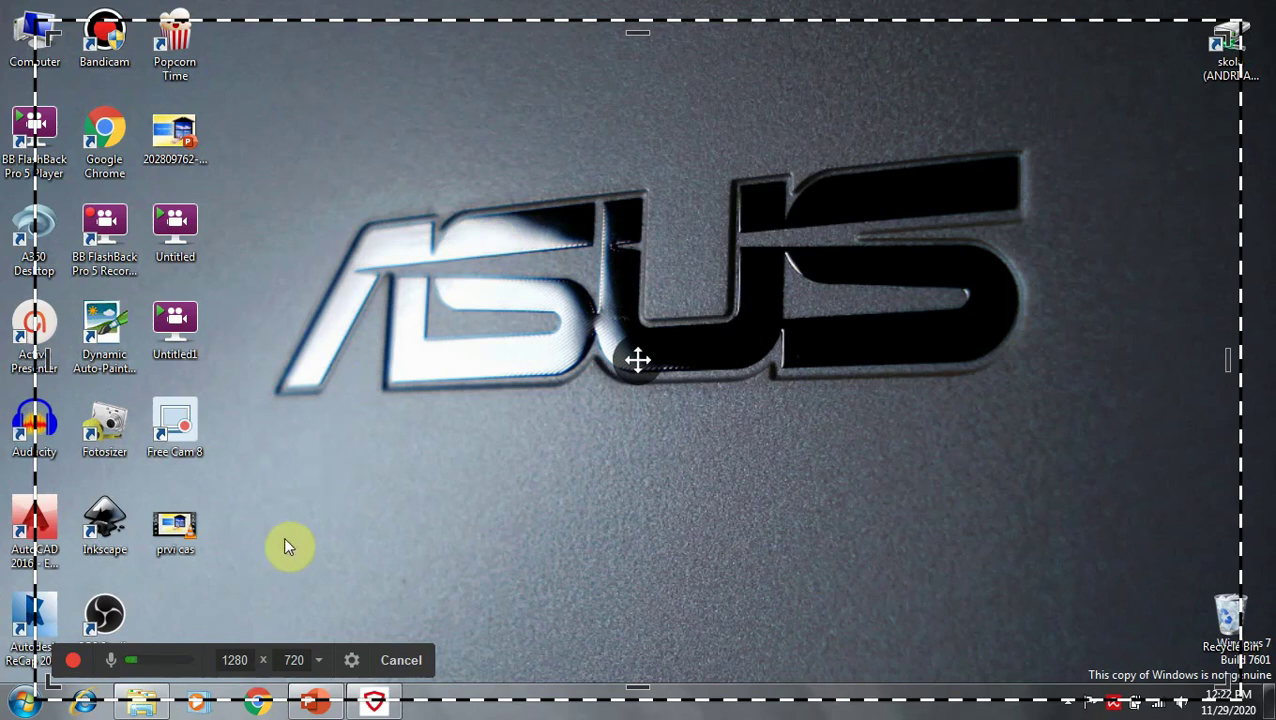
click(267, 661)
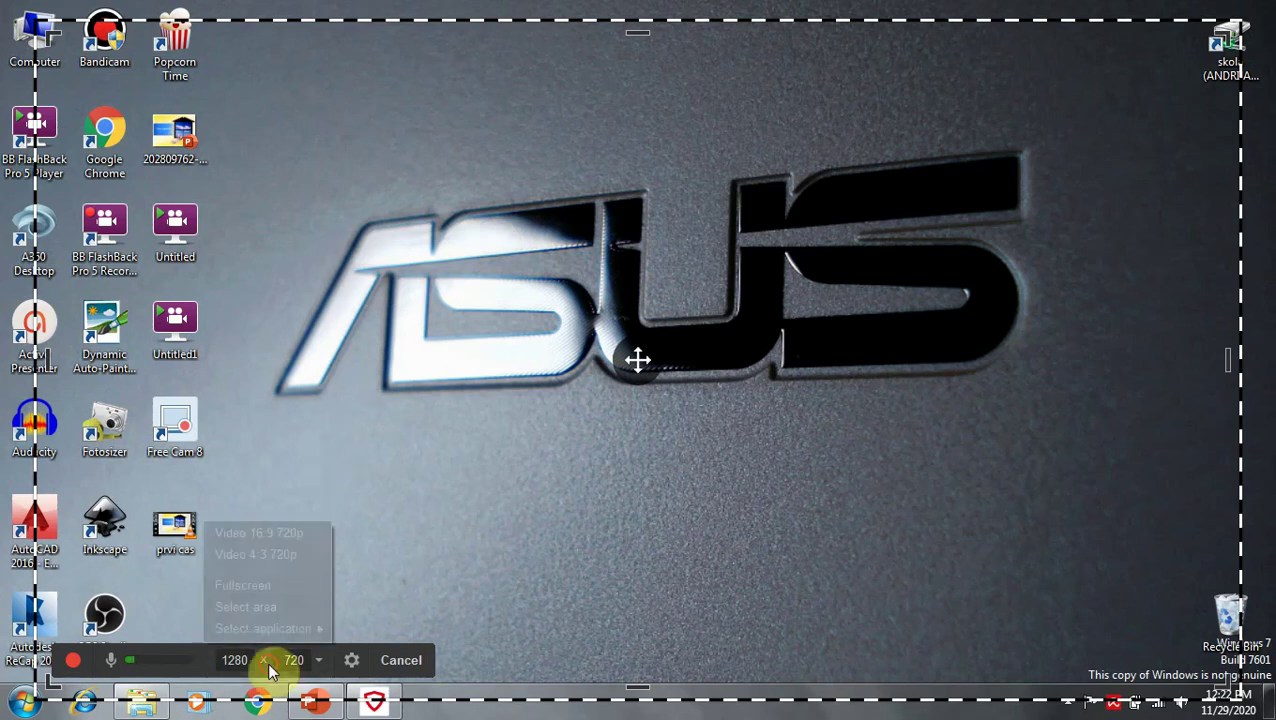
click(259, 588)
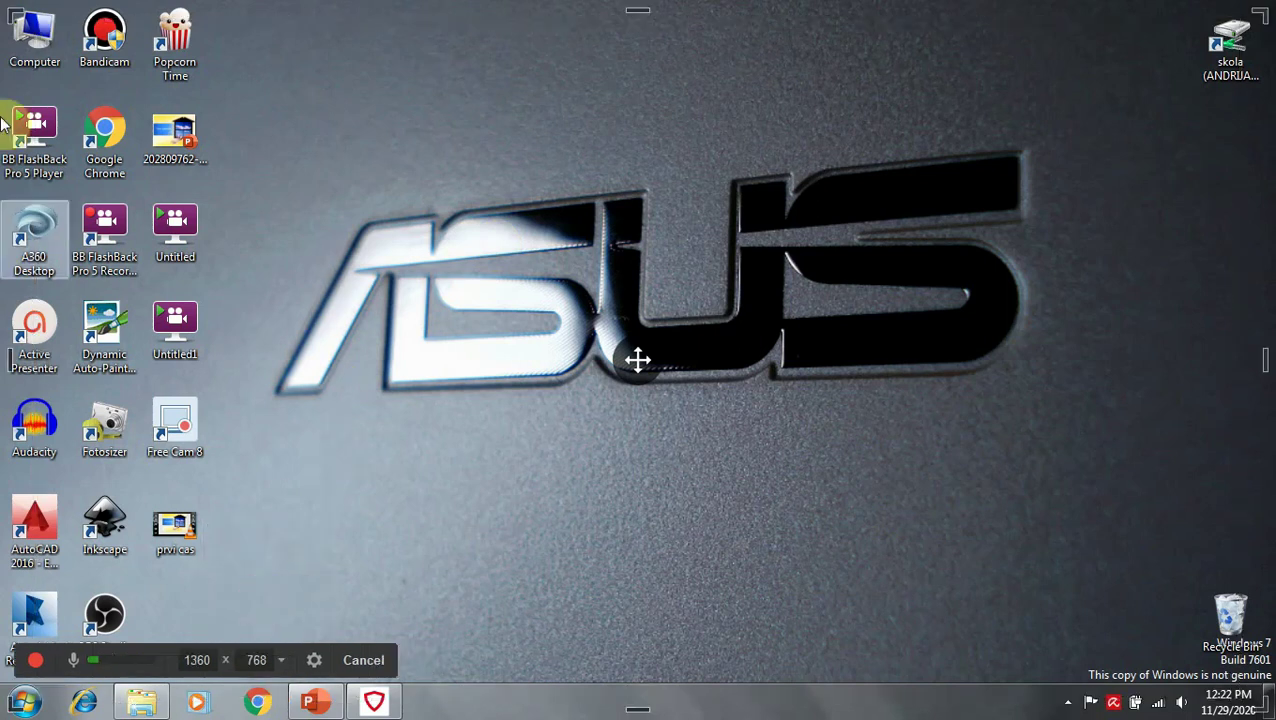
Switch to the PowerPoint presentation and select a 1060 x 520 capture area around the slide and notes pane
click(256, 659)
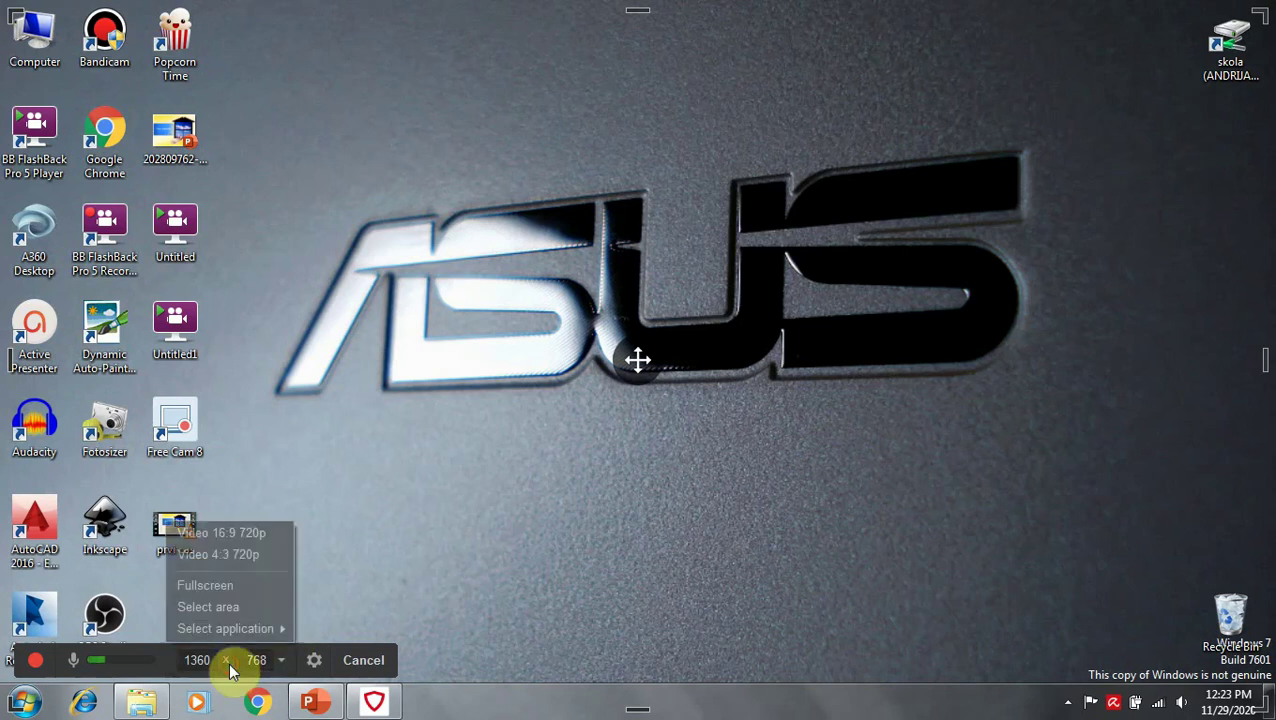
click(214, 608)
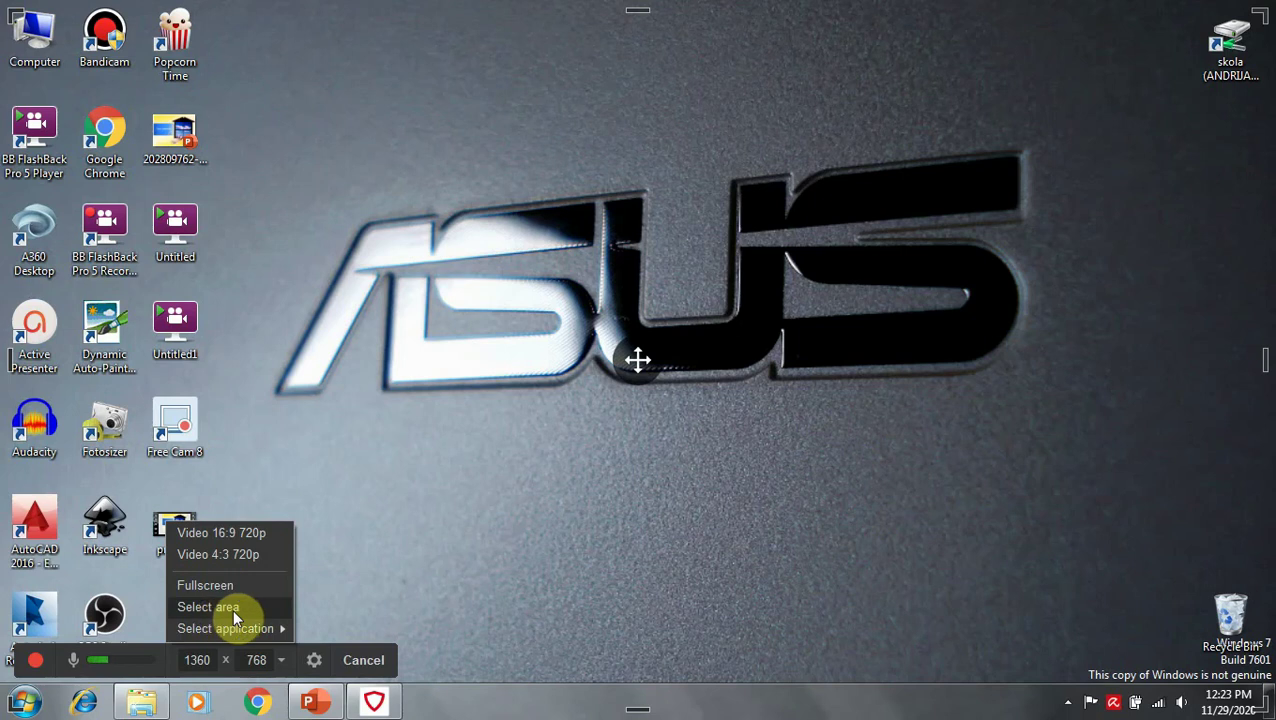
click(322, 706)
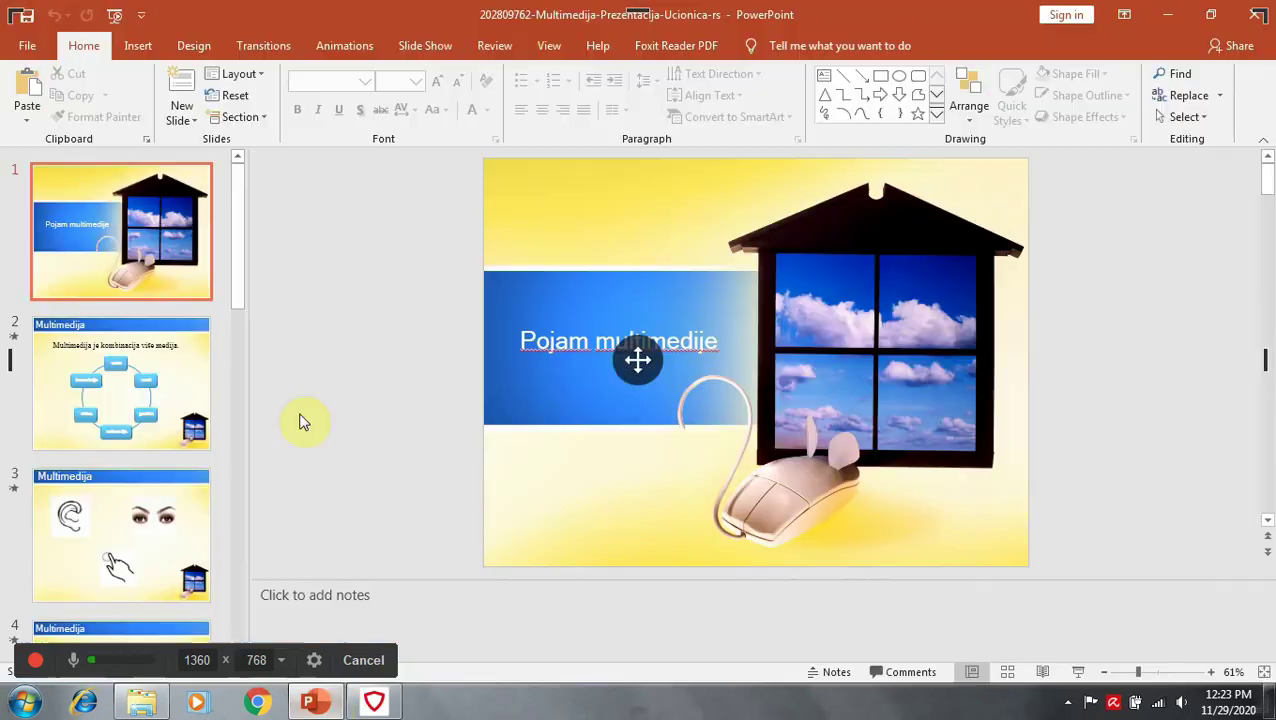
click(230, 665)
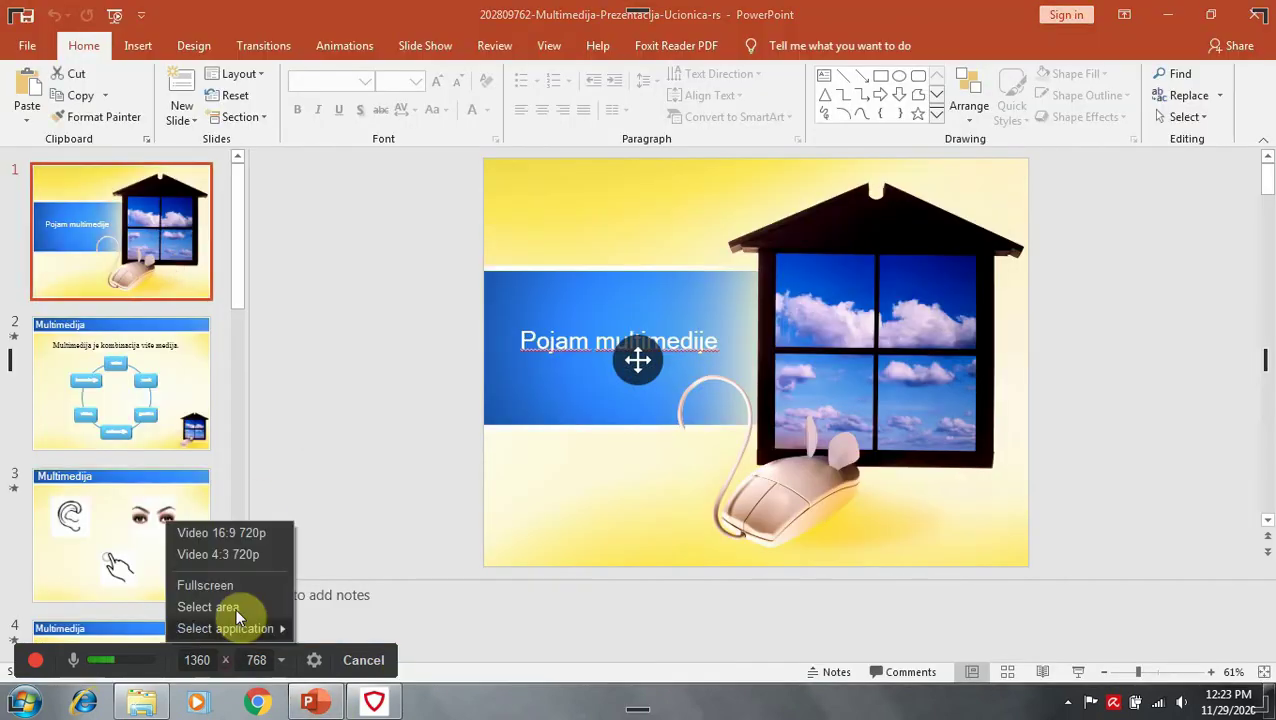
click(242, 610)
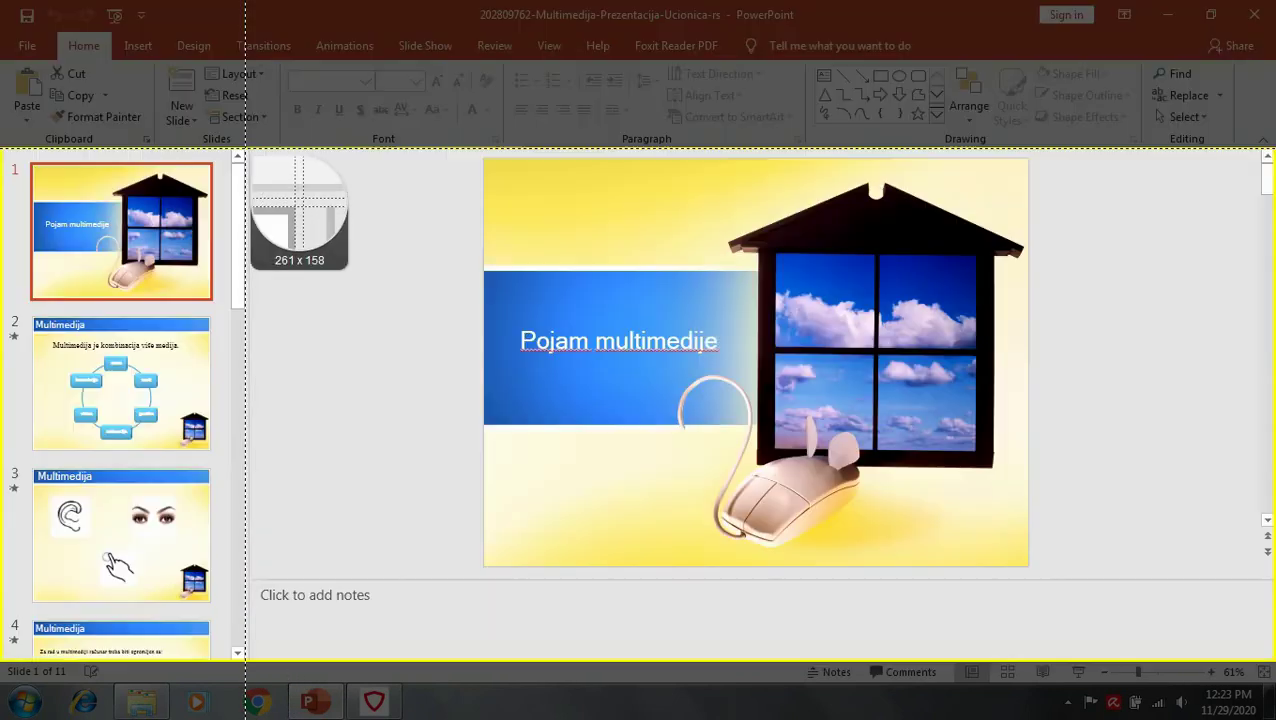
drag(245, 148, 1242, 636)
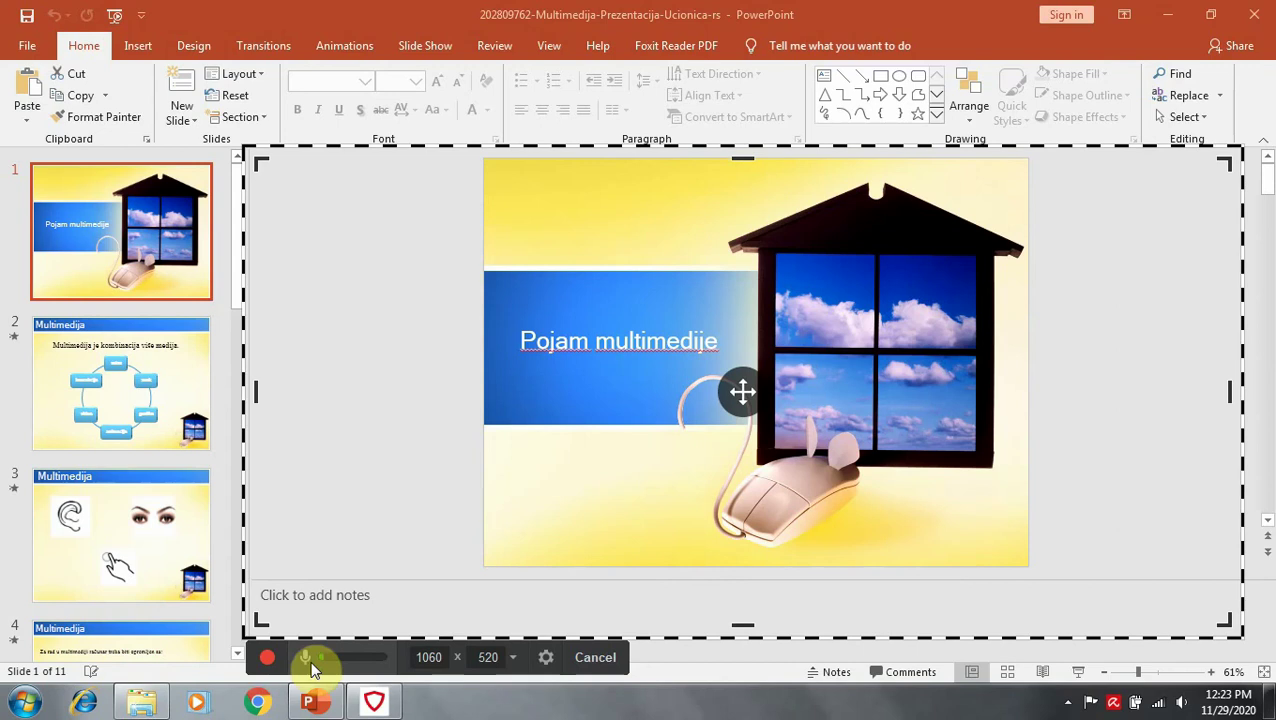